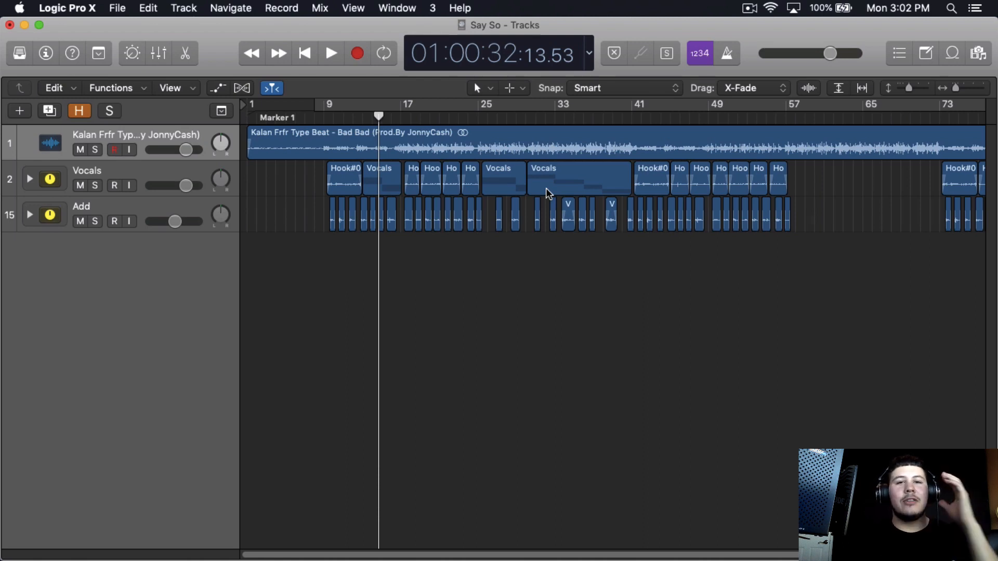
Move the playhead to bar 8, switch the control bar display to Custom, and play back the song.
{"action": "left_click", "coordinate": [314, 120]}
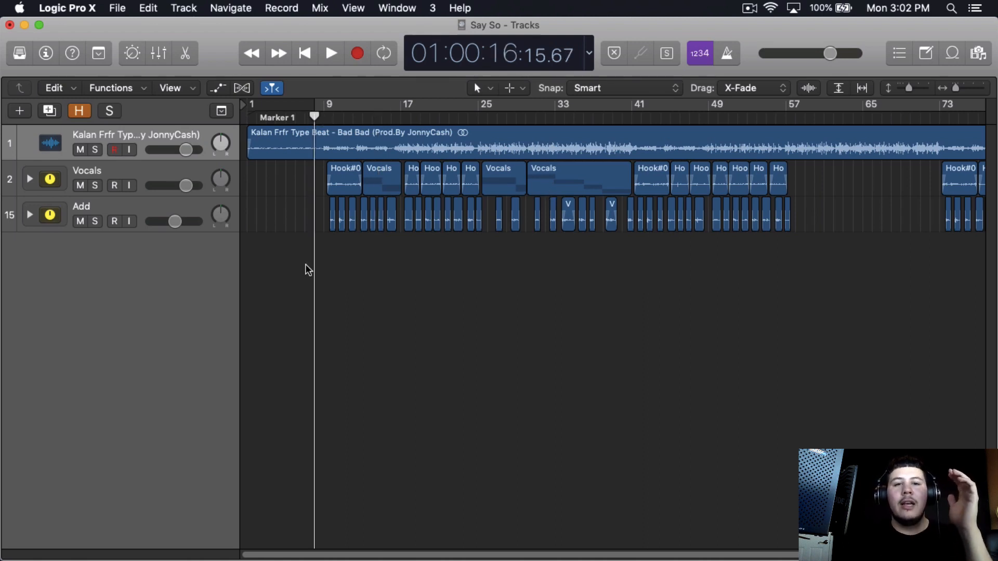
{"action": "left_click", "coordinate": [589, 52]}
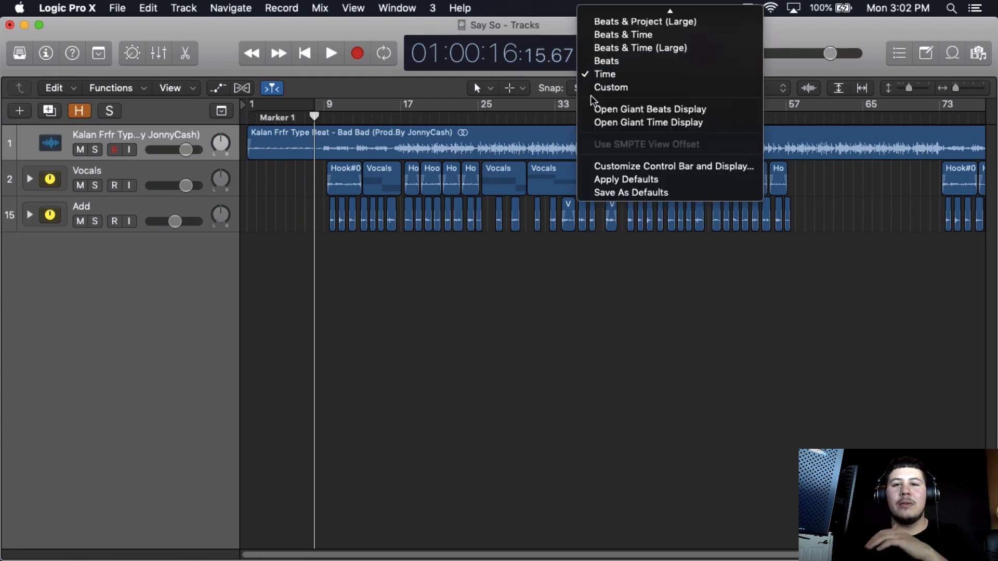
{"action": "left_click", "coordinate": [598, 87]}
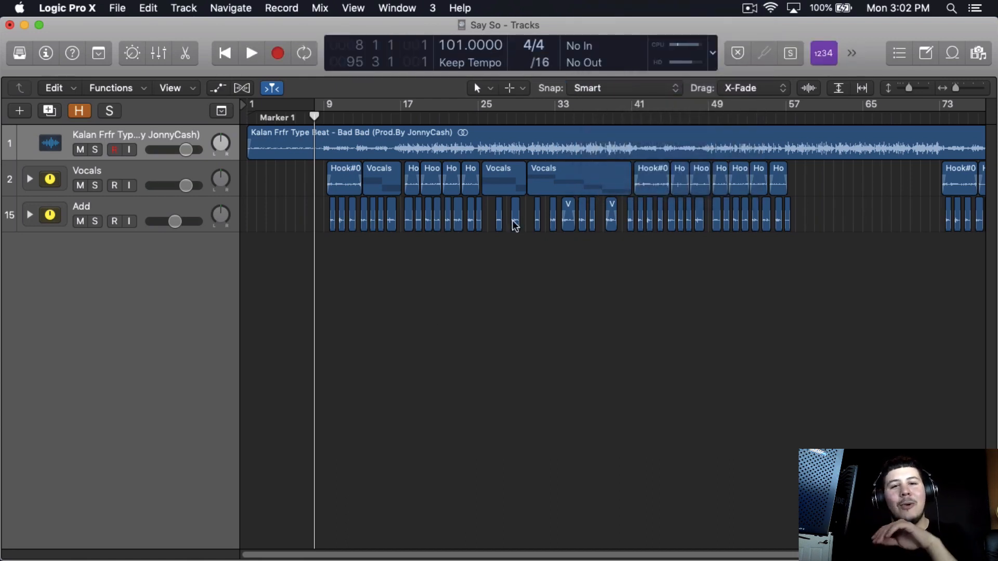
{"action": "key", "text": "space"}
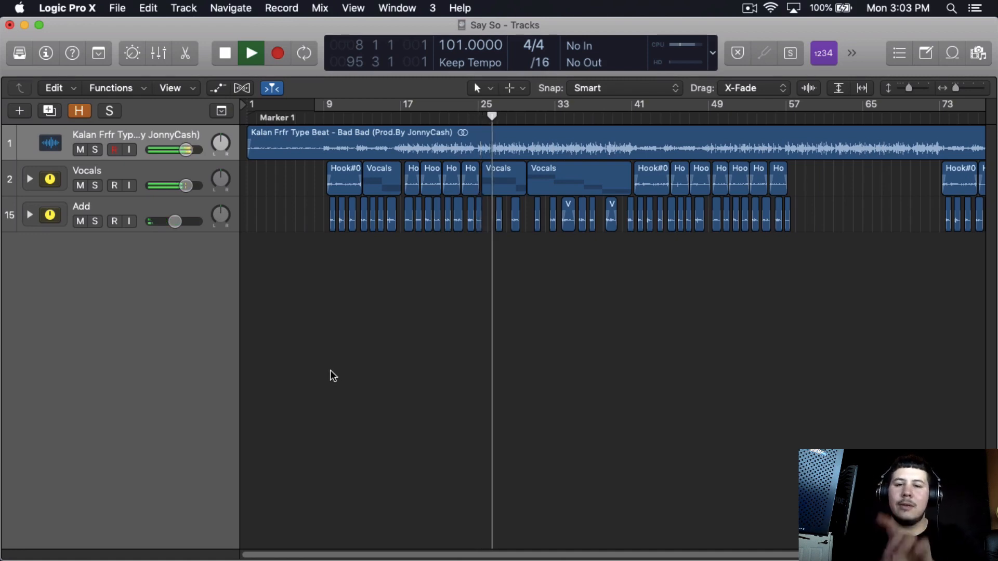
{"action": "key", "text": "space"}
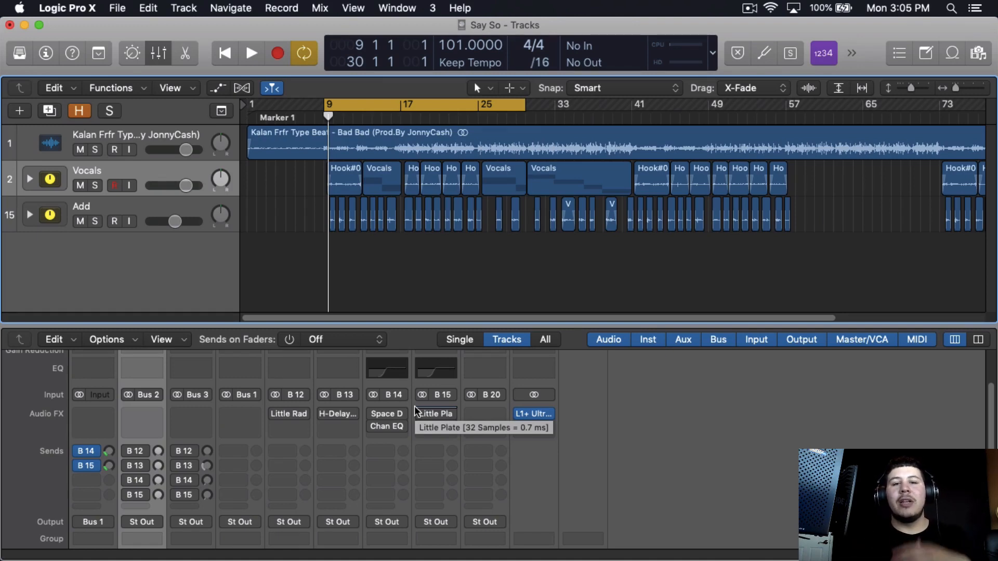
Insert a stereo Compressor on the Vocals channel, using the Vintage Opto model with Auto Gain off.
{"action": "left_click", "coordinate": [129, 409]}
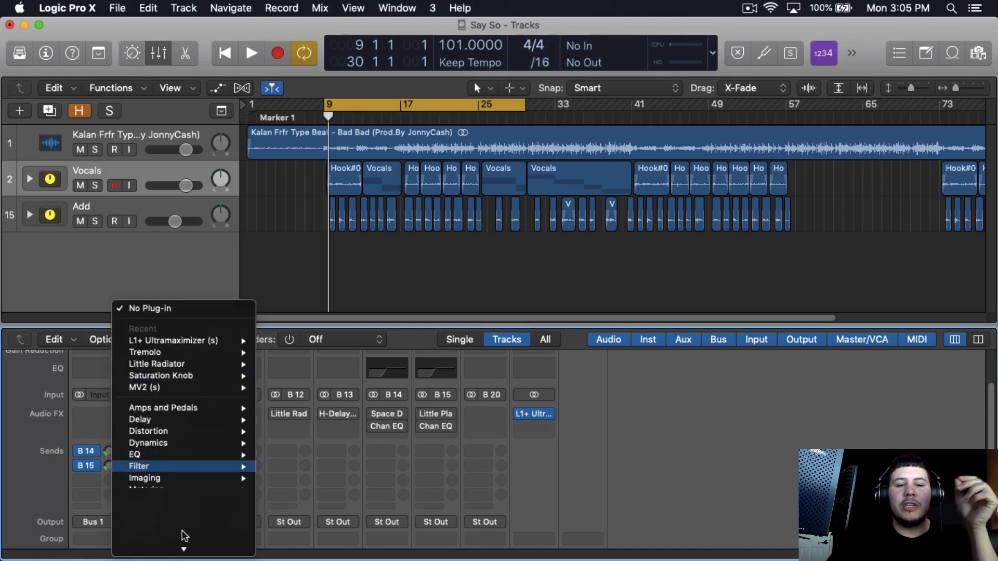
{"action": "mouse_move", "coordinate": [192, 411]}
{"action": "mouse_move", "coordinate": [329, 425]}
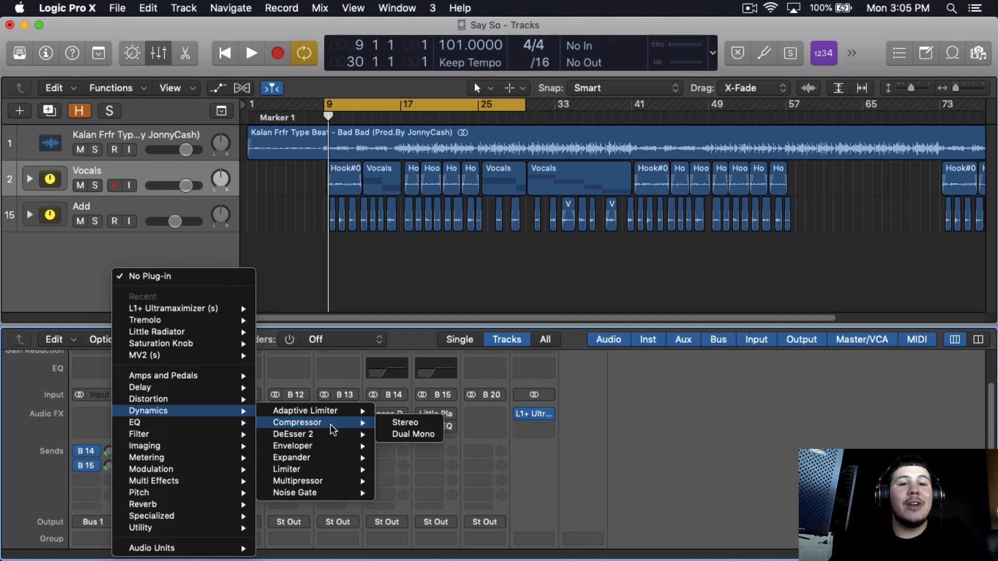
{"action": "left_click", "coordinate": [410, 425]}
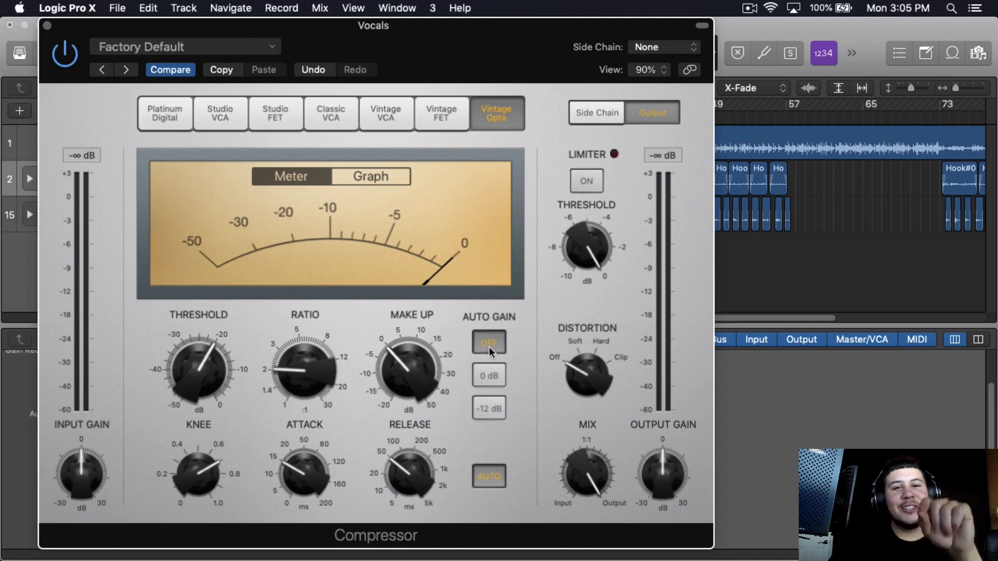
Raise the compressor's main threshold to 0 dB and set its output distortion to Soft.
{"action": "mouse_move", "coordinate": [408, 378]}
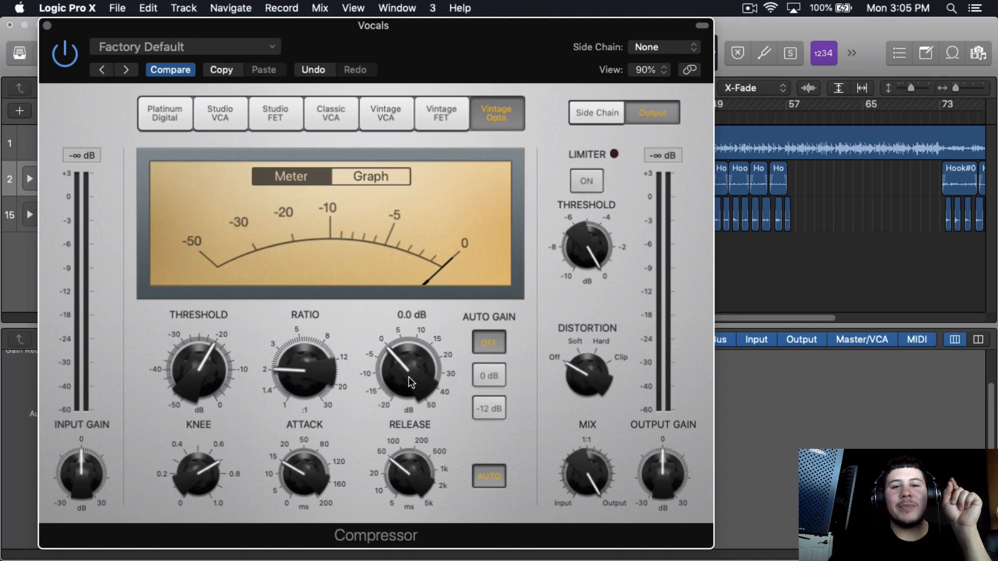
{"action": "mouse_move", "coordinate": [289, 374]}
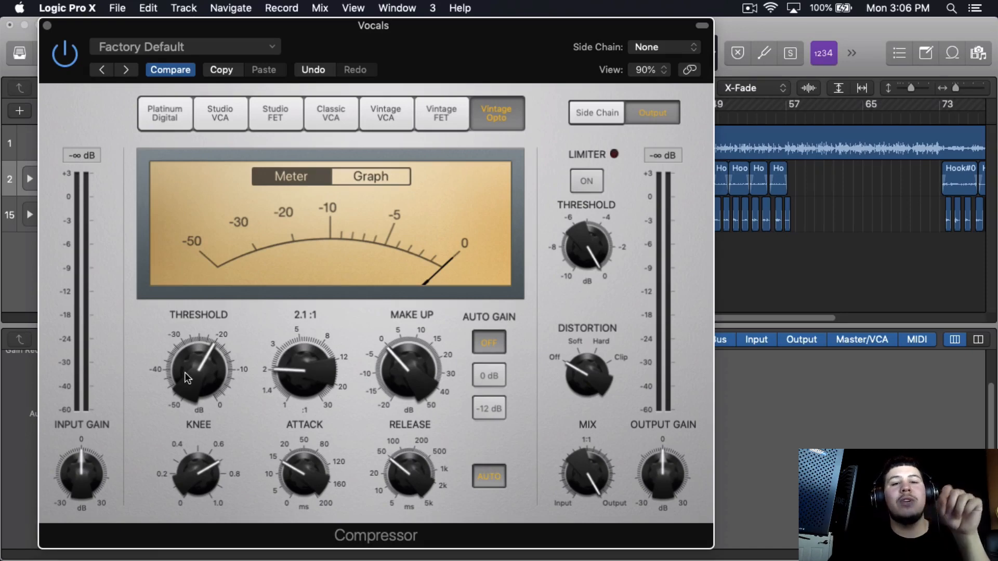
{"action": "left_click_drag", "start_coordinate": [188, 378], "coordinate": [229, 354]}
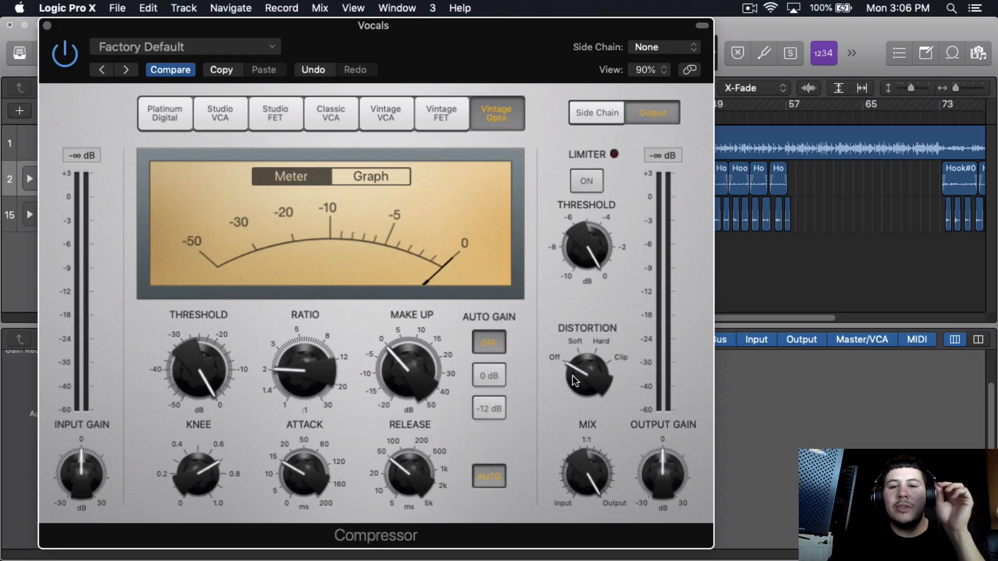
{"action": "left_click_drag", "start_coordinate": [573, 376], "coordinate": [574, 353]}
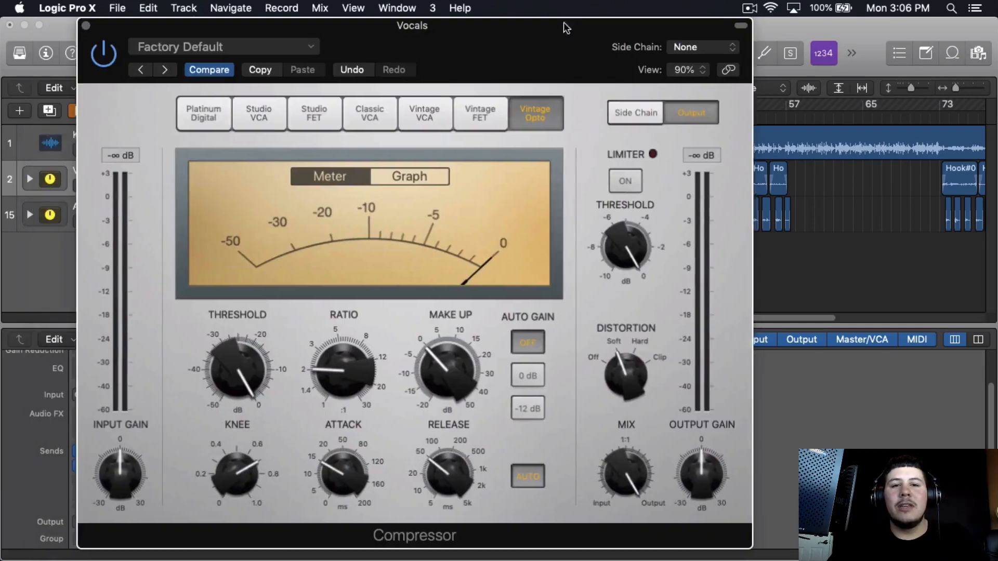
{"action": "mouse_move", "coordinate": [292, 356]}
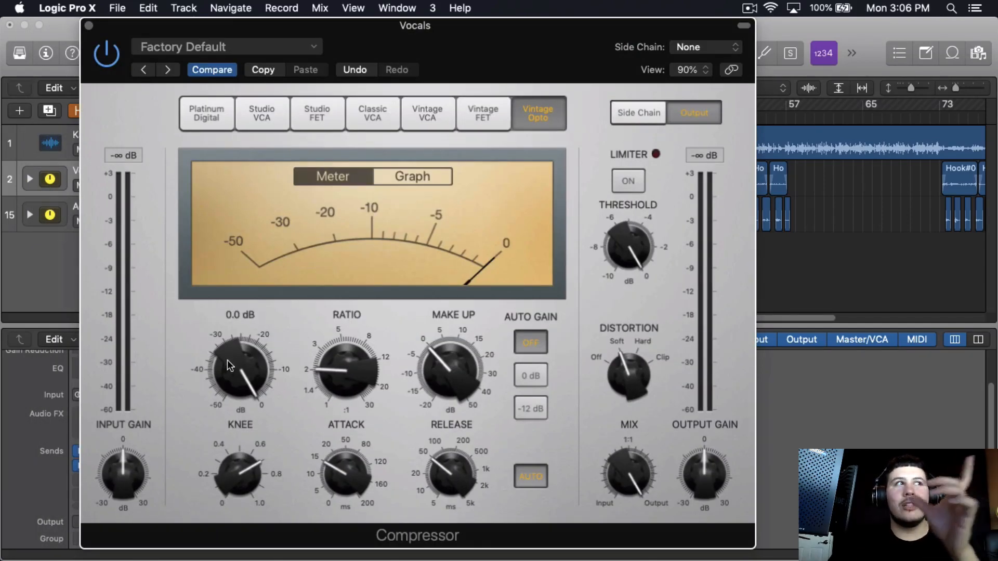
Lower the compressor's threshold to about -35 dB and compare the vocals with distortion Off and Soft, leaving it on Soft.
{"action": "left_click_drag", "start_coordinate": [249, 377], "coordinate": [254, 429]}
{"action": "left_click_drag", "start_coordinate": [236, 391], "coordinate": [272, 403]}
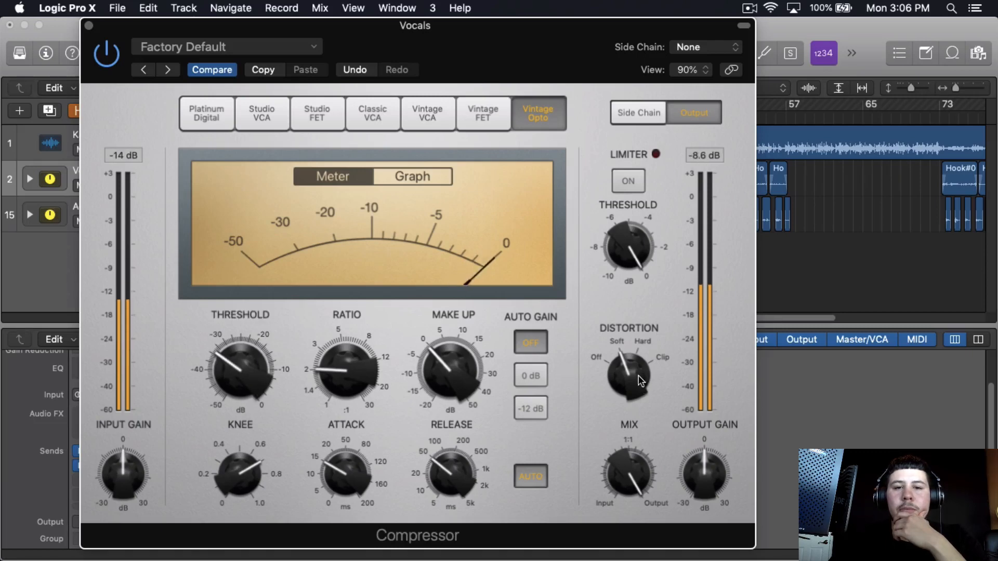
{"action": "left_click_drag", "start_coordinate": [628, 363], "coordinate": [629, 391]}
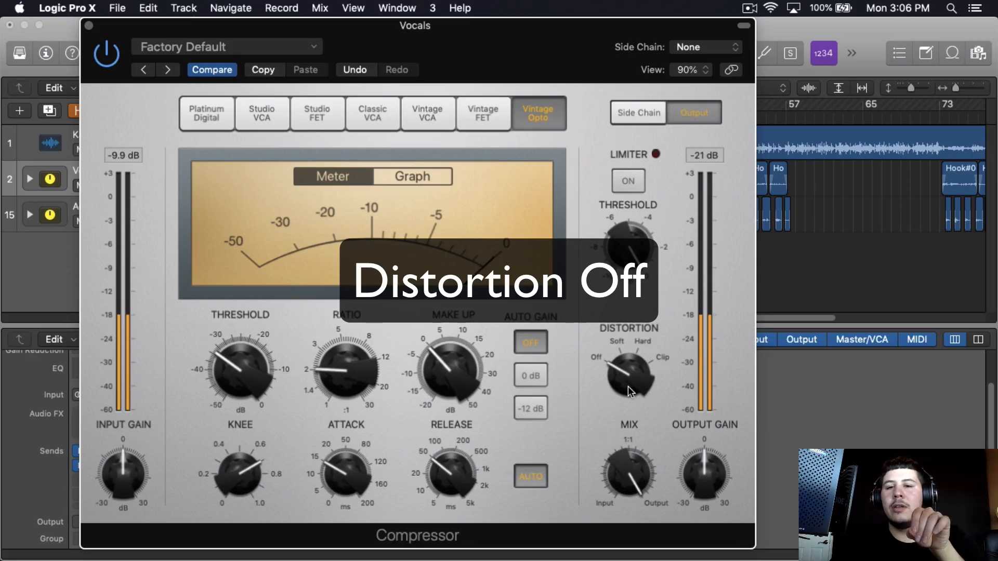
{"action": "left_click_drag", "start_coordinate": [628, 386], "coordinate": [629, 370]}
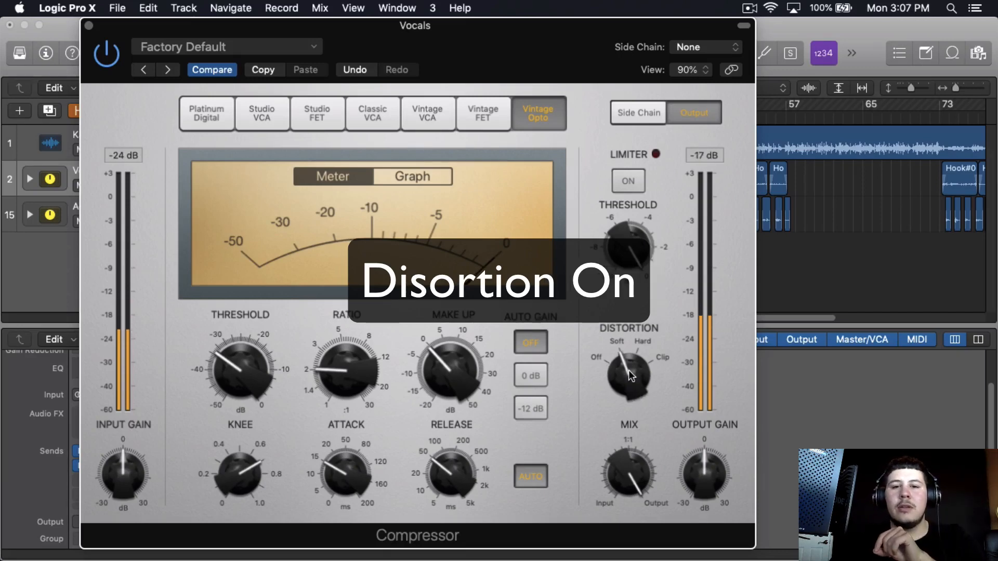
{"action": "mouse_move", "coordinate": [251, 373]}
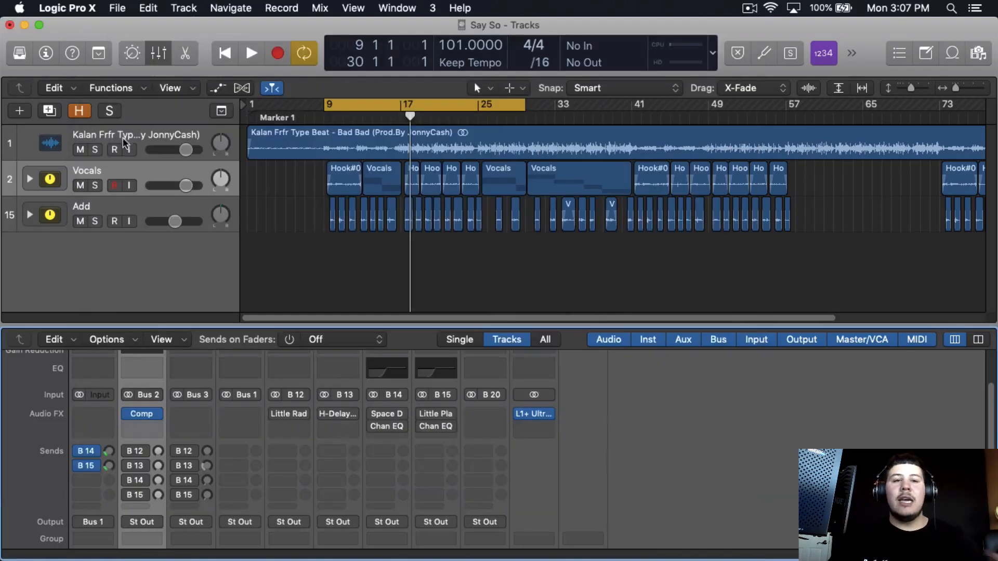
Insert a stereo Channel EQ after the compressor on the Vocals channel.
{"action": "left_click", "coordinate": [142, 427]}
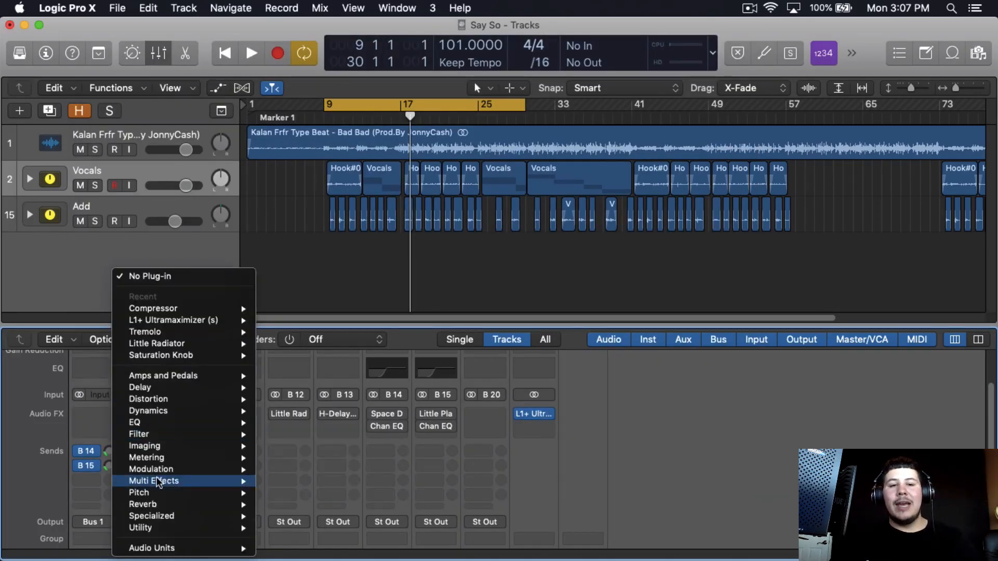
{"action": "mouse_move", "coordinate": [229, 422]}
{"action": "mouse_move", "coordinate": [300, 424]}
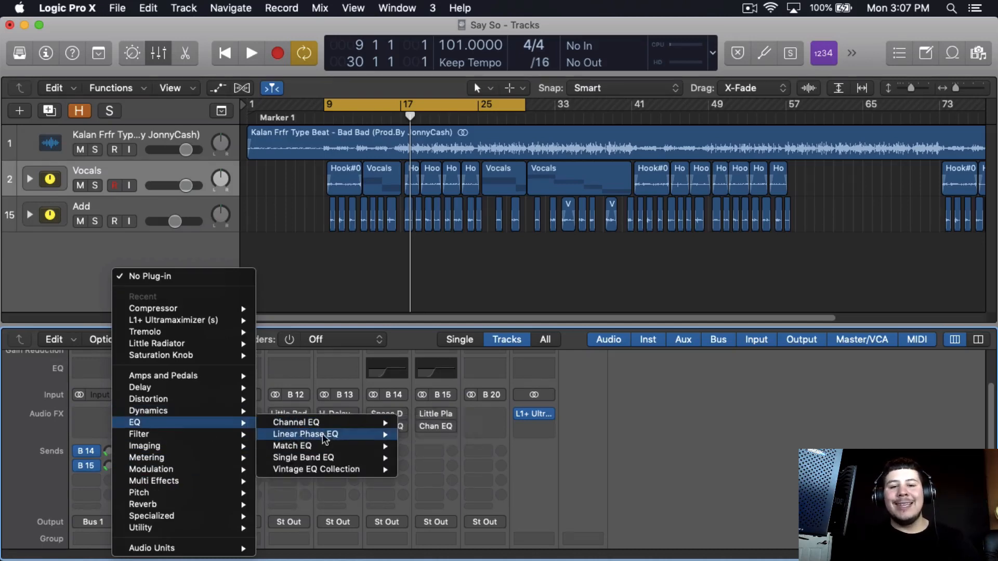
{"action": "left_click", "coordinate": [421, 424]}
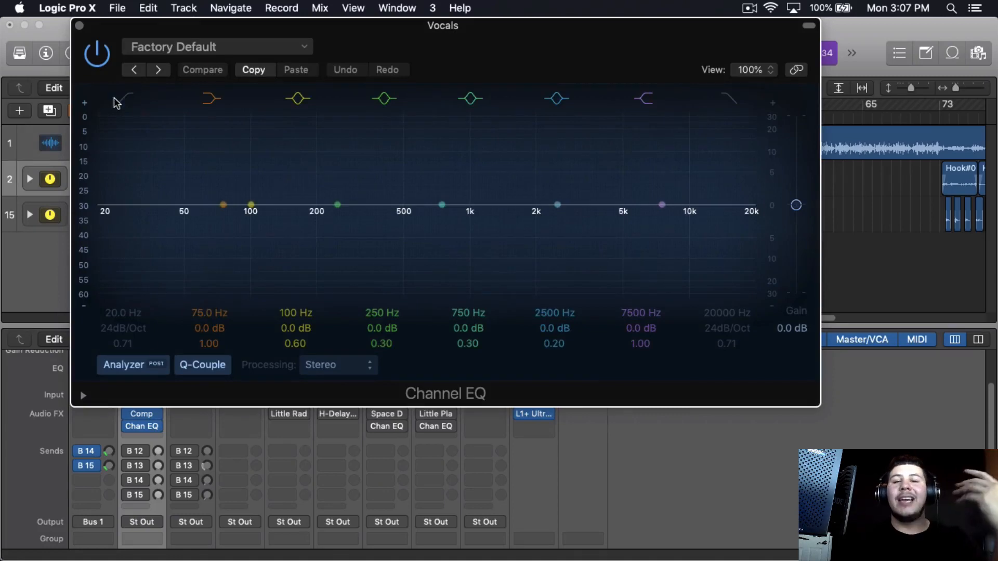
Enable the Channel EQ's low-cut filter at 94 Hz and try a 48 dB/Oct slope before setting it to 12 dB/Oct.
{"action": "left_click", "coordinate": [125, 98]}
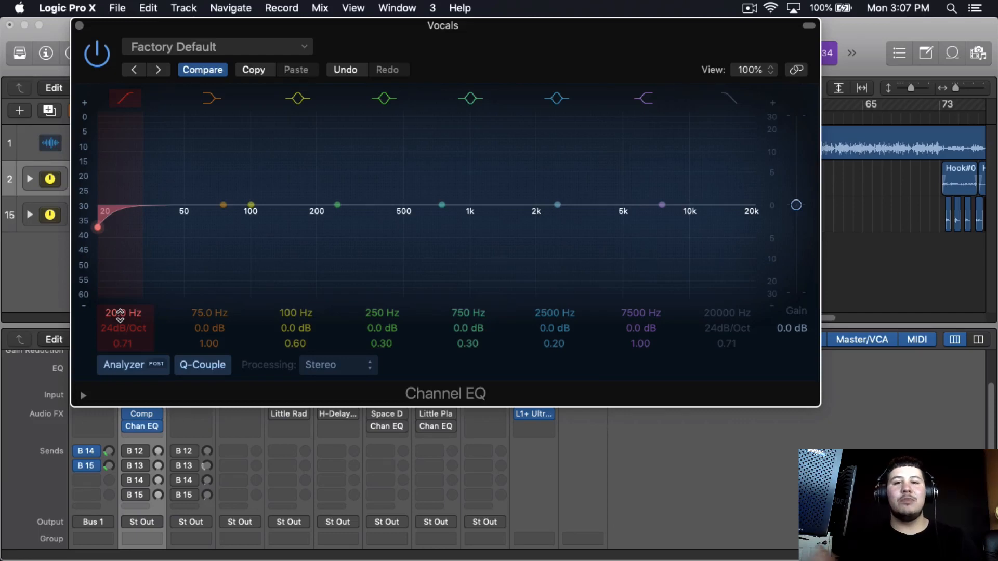
{"action": "left_click_drag", "start_coordinate": [121, 328], "coordinate": [133, 280]}
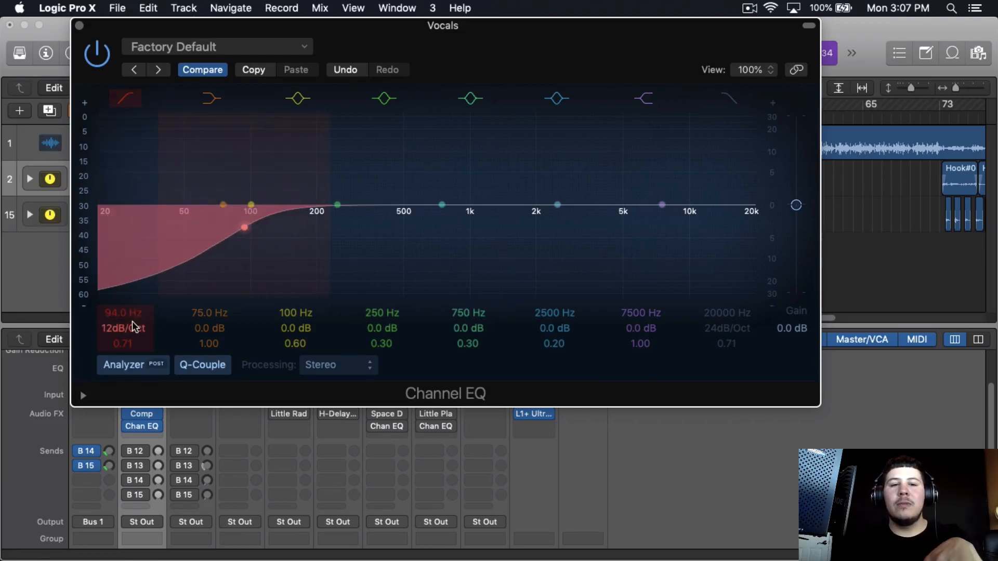
{"action": "left_click_drag", "start_coordinate": [134, 327], "coordinate": [134, 327]}
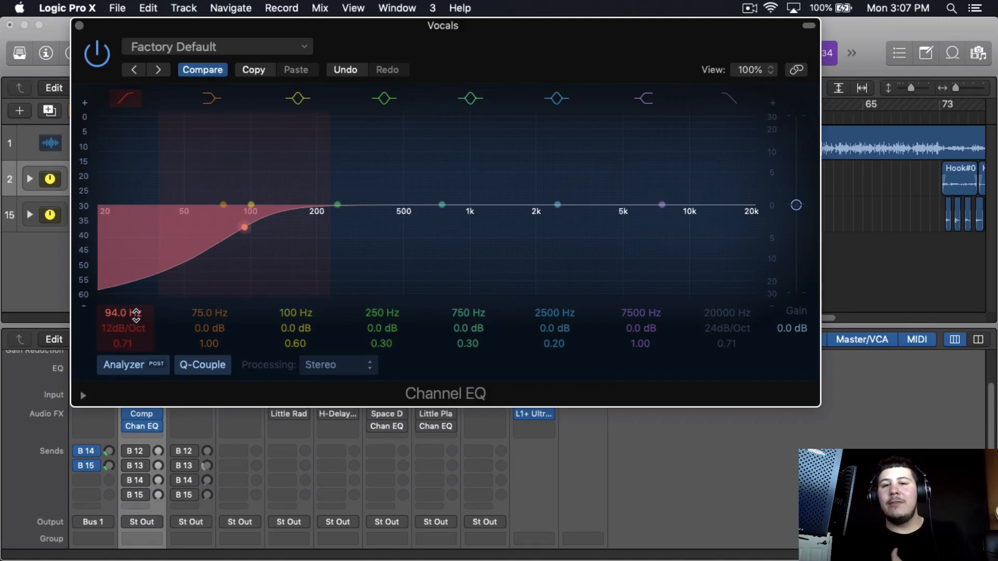
{"action": "left_click_drag", "start_coordinate": [135, 325], "coordinate": [134, 299]}
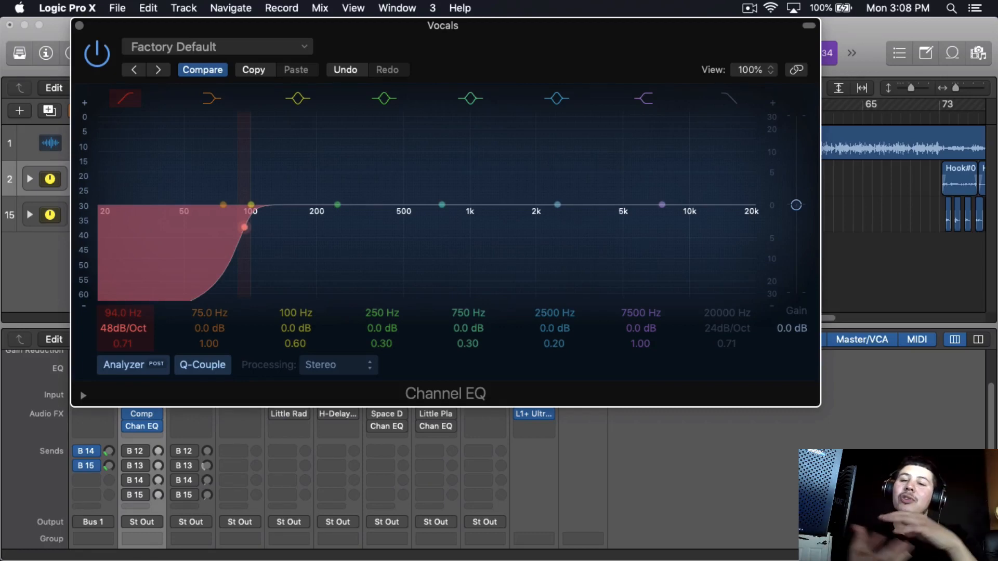
{"action": "left_click_drag", "start_coordinate": [123, 328], "coordinate": [123, 349]}
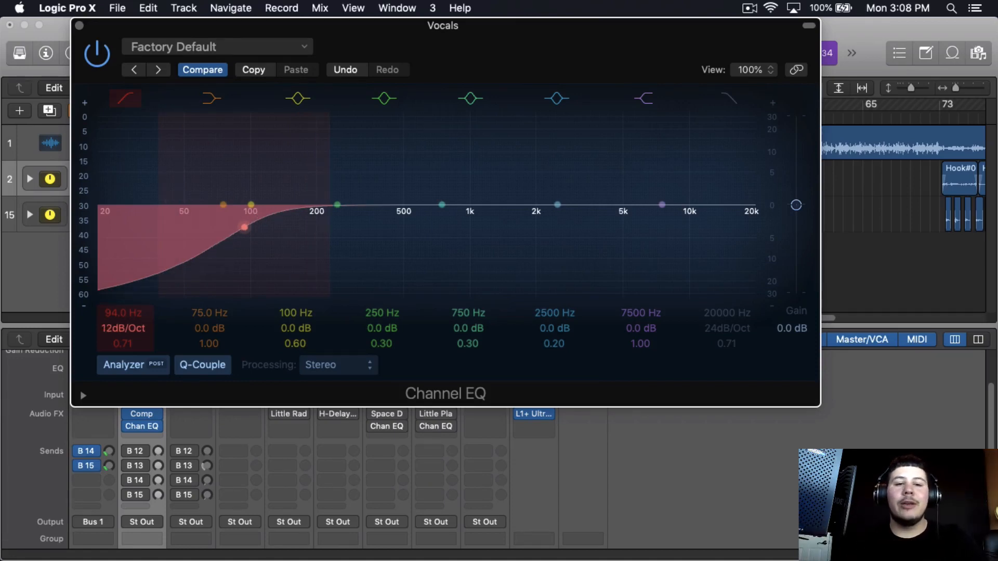
Sweep the low-cut frequency up to about 4150 Hz during playback, then settle it at 130 Hz.
{"action": "left_click_drag", "start_coordinate": [117, 312], "coordinate": [84, 204]}
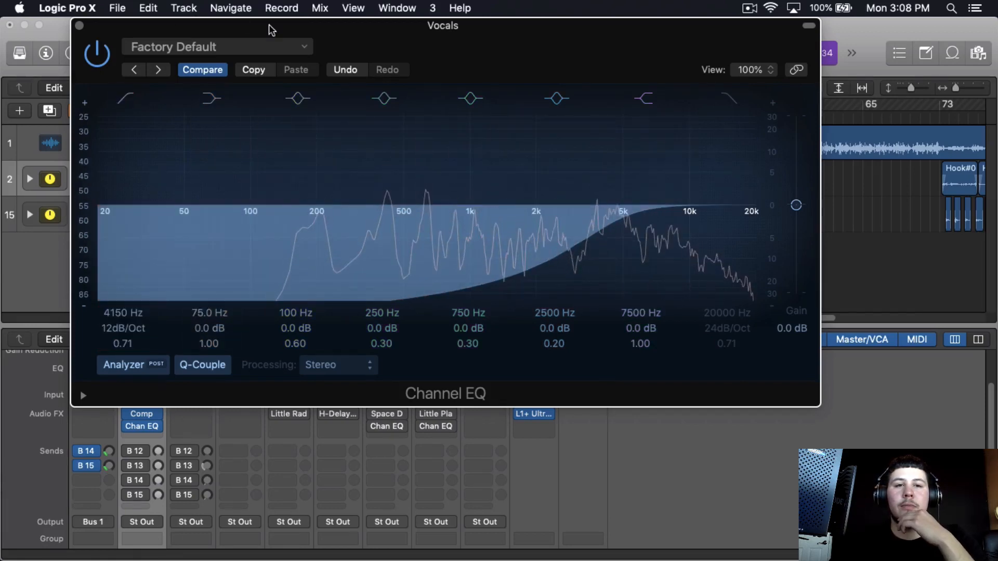
{"action": "left_click_drag", "start_coordinate": [270, 27], "coordinate": [372, 27]}
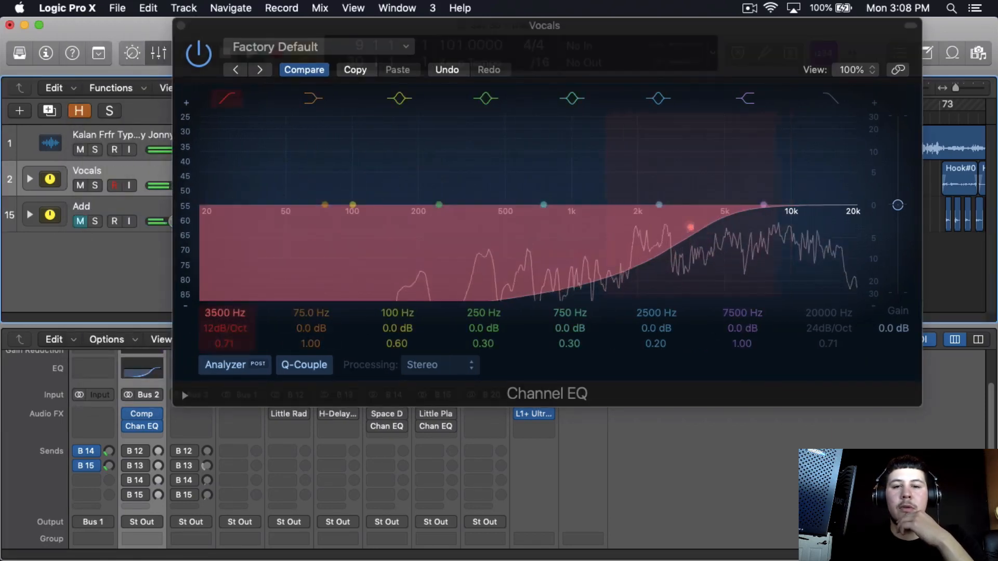
{"action": "left_click_drag", "start_coordinate": [560, 228], "coordinate": [416, 227]}
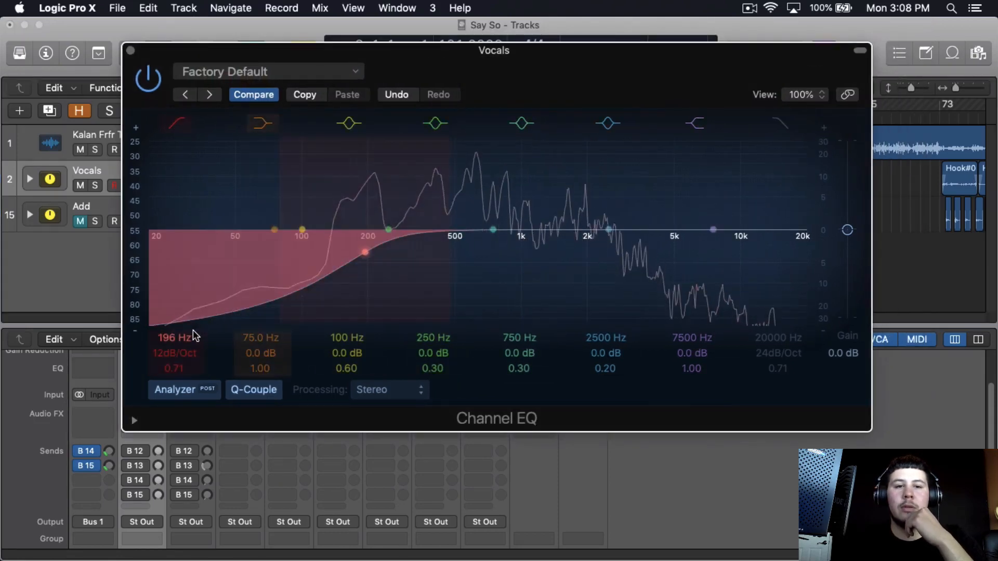
{"action": "left_click_drag", "start_coordinate": [177, 338], "coordinate": [177, 365]}
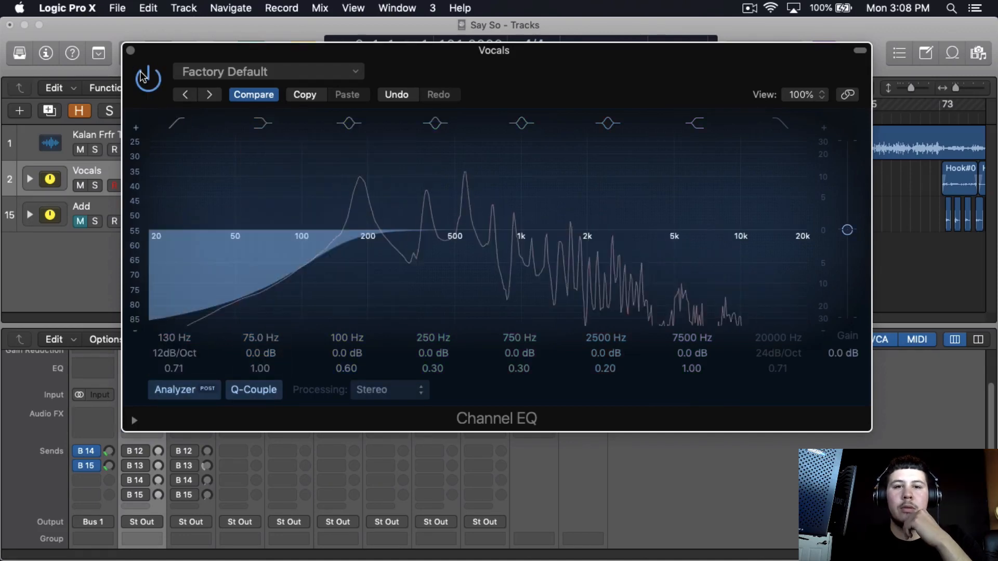
Cut 1.5 dB at 400 Hz with a Q of 1.90 and boost the high shelf by 6.0 dB at 5300 Hz.
{"action": "left_click_drag", "start_coordinate": [440, 369], "coordinate": [440, 356]}
{"action": "mouse_move", "coordinate": [441, 353]}
{"action": "left_mouse_down"}
{"action": "mouse_move", "coordinate": [442, 332]}
{"action": "mouse_move", "coordinate": [442, 367]}
{"action": "mouse_move", "coordinate": [442, 358]}
{"action": "left_mouse_up"}
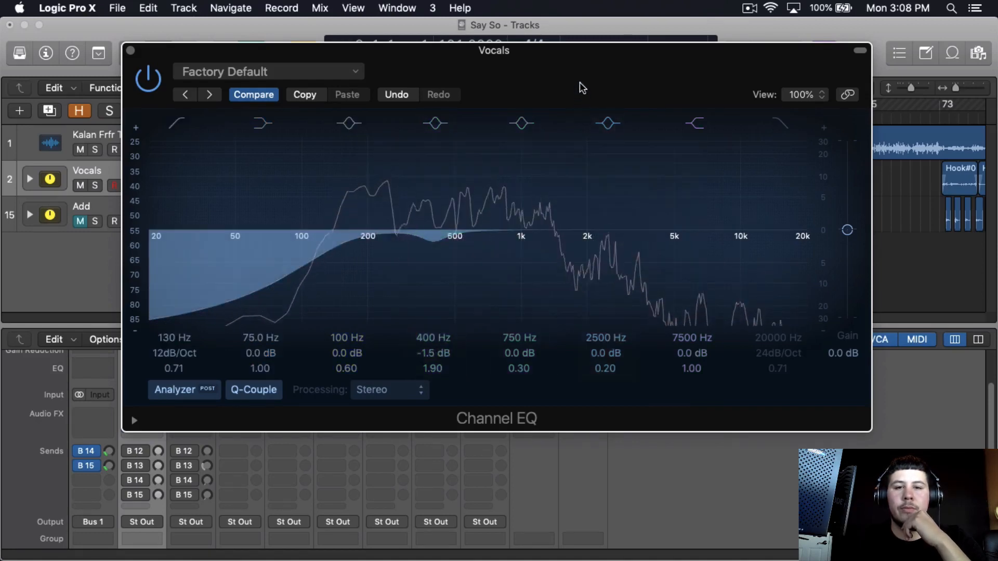
{"action": "left_click_drag", "start_coordinate": [579, 82], "coordinate": [511, 70]}
{"action": "mouse_move", "coordinate": [611, 347]}
{"action": "left_mouse_down"}
{"action": "mouse_move", "coordinate": [618, 329]}
{"action": "mouse_move", "coordinate": [623, 350]}
{"action": "left_mouse_up"}
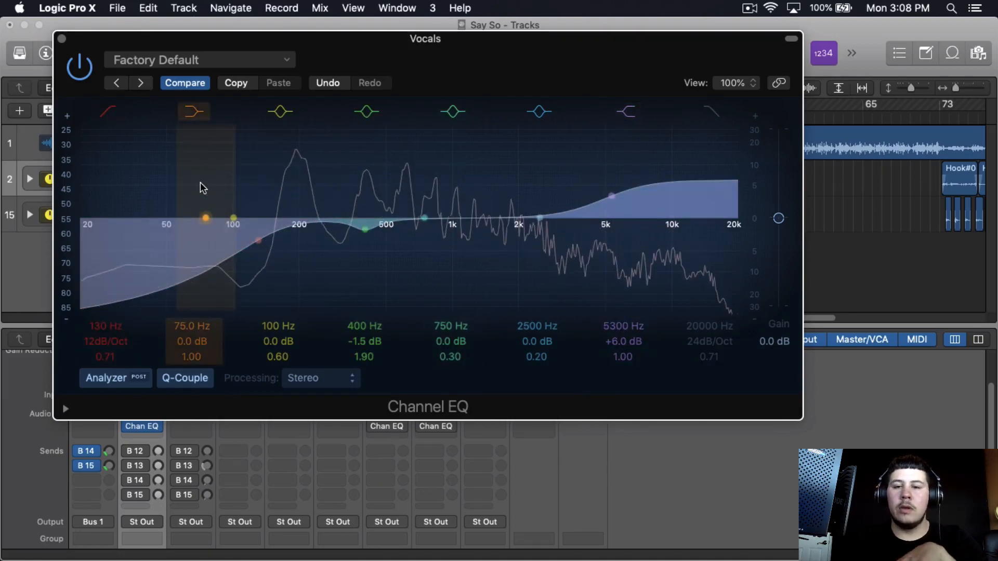
Bypass and re-enable the Channel EQ to compare the vocals with and without it, and close its window.
{"action": "left_click", "coordinate": [78, 73]}
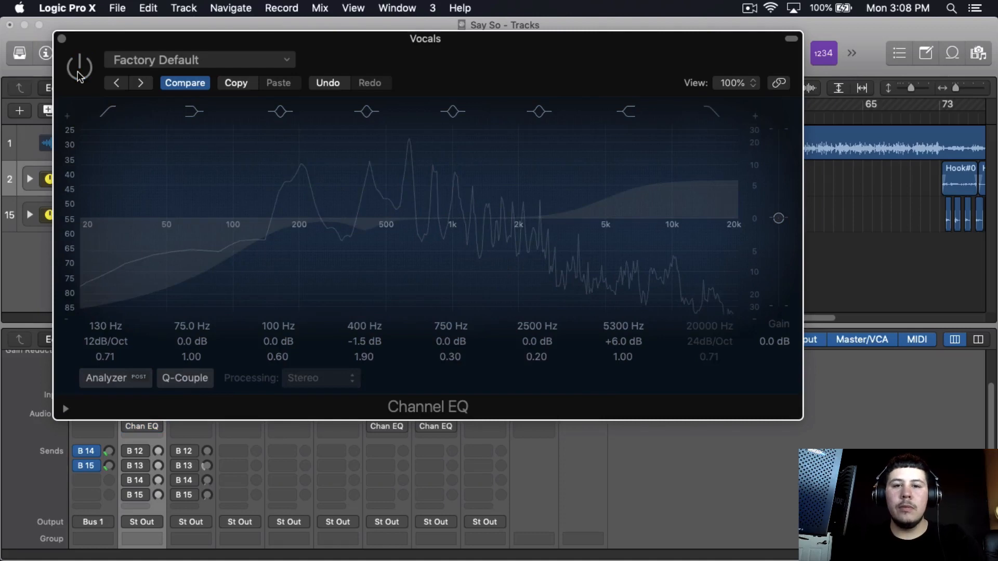
{"action": "left_click", "coordinate": [78, 73]}
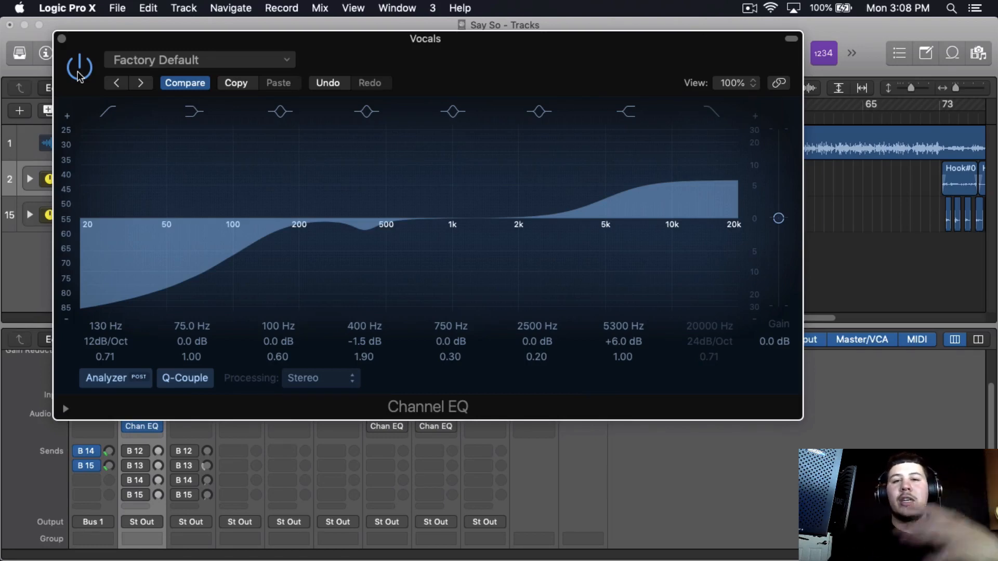
{"action": "left_click", "coordinate": [61, 39]}
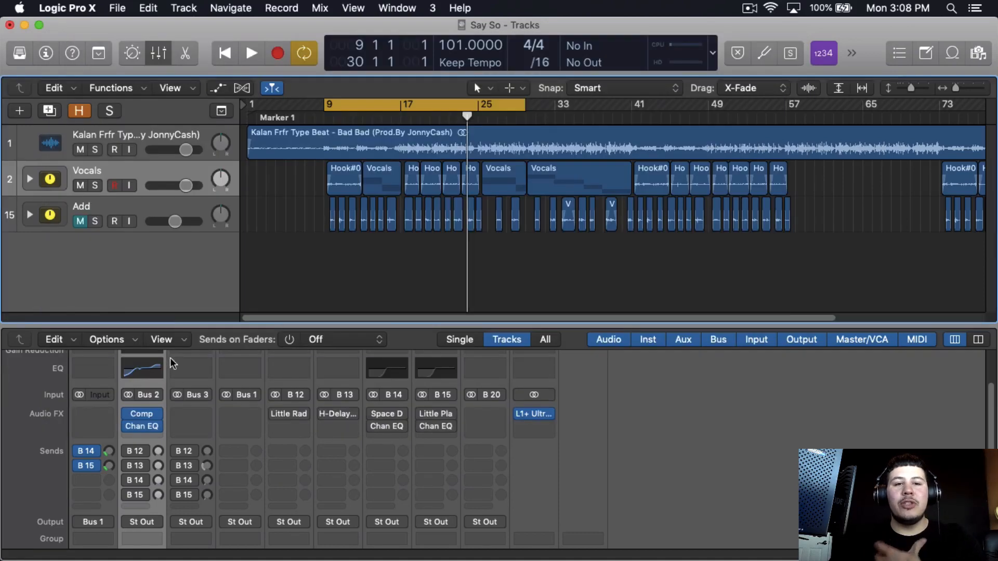
Insert a Vintage Tube EQ after the Channel EQ on the Vocals bus and move its window clear of the channel strip.
{"action": "left_click", "coordinate": [151, 439]}
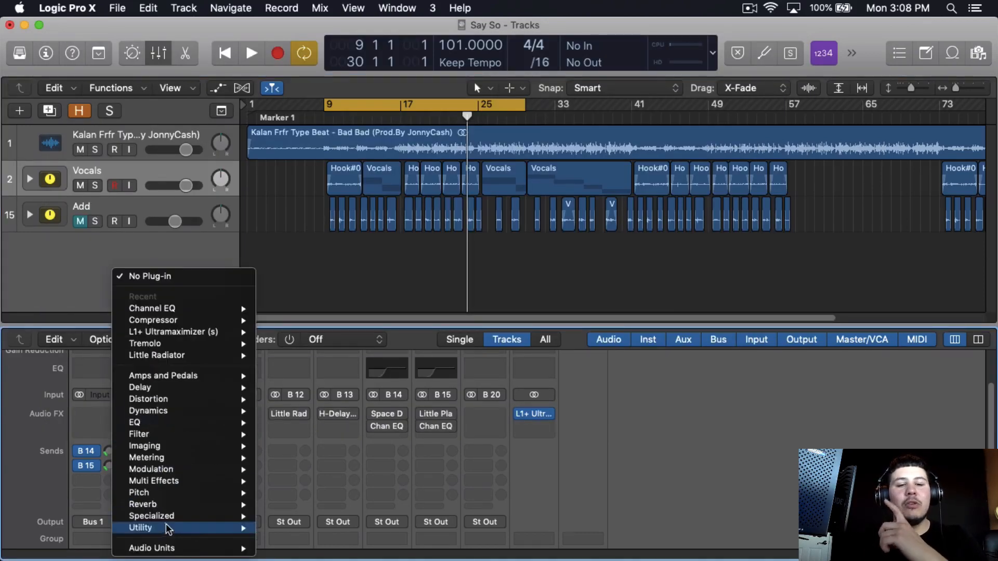
{"action": "mouse_move", "coordinate": [150, 422]}
{"action": "mouse_move", "coordinate": [333, 469]}
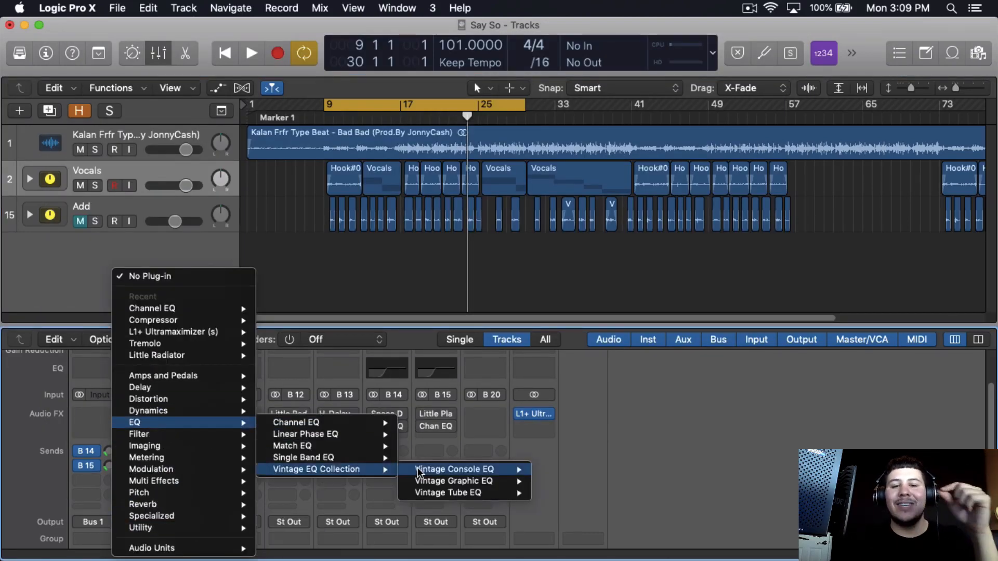
{"action": "mouse_move", "coordinate": [436, 493]}
{"action": "left_click", "coordinate": [559, 493]}
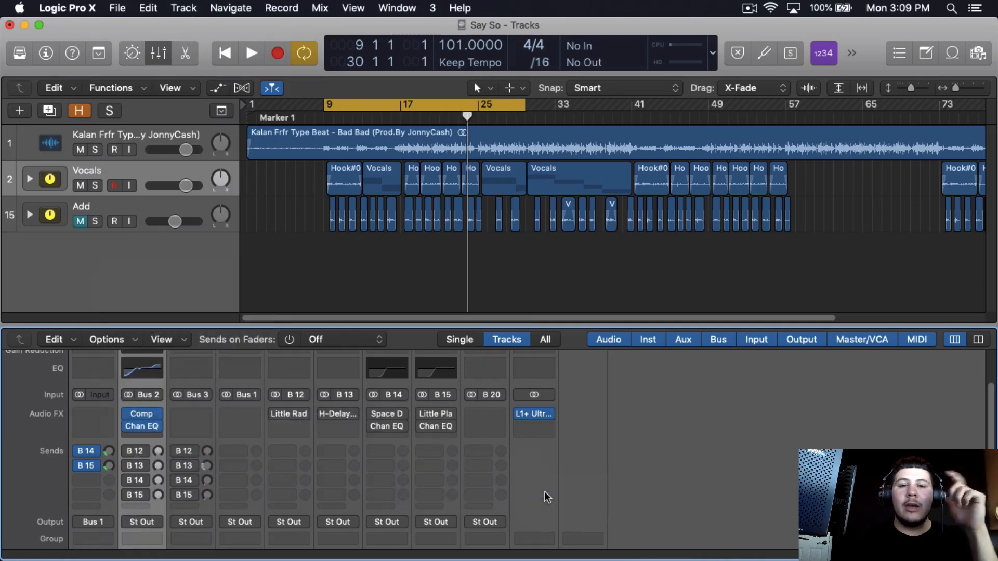
{"action": "left_click_drag", "start_coordinate": [437, 43], "coordinate": [674, 8]}
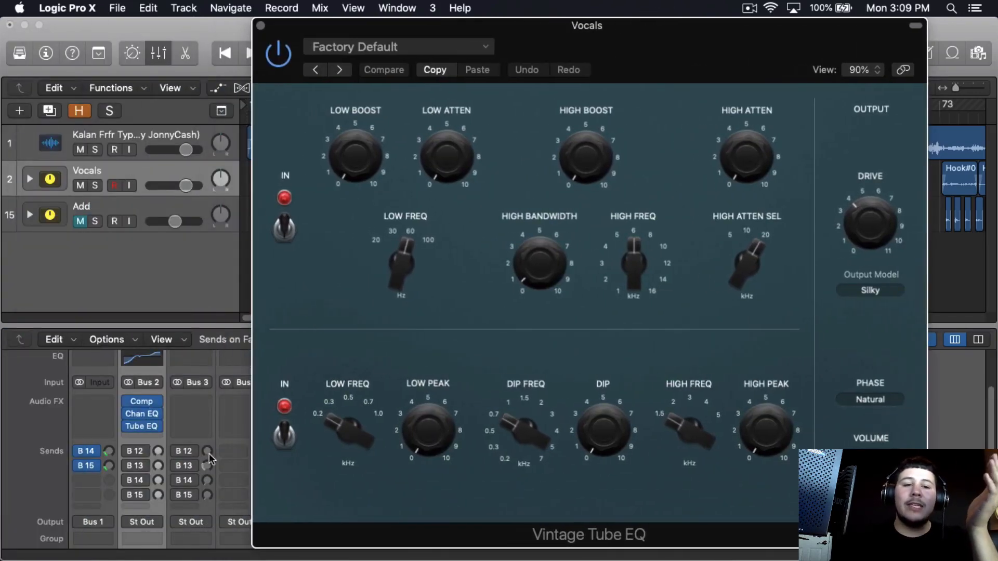
Try the stereo Waves PuigTec EQP1A after the Tube EQ on the Vocals bus and remove it again.
{"action": "left_click", "coordinate": [158, 434]}
{"action": "mouse_move", "coordinate": [208, 549]}
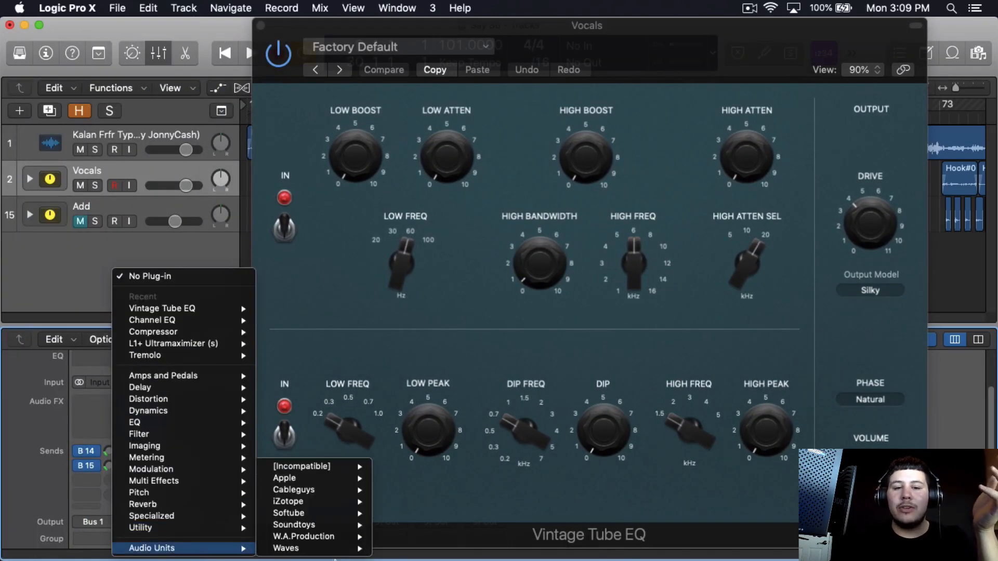
{"action": "mouse_move", "coordinate": [317, 552]}
{"action": "mouse_move", "coordinate": [499, 462]}
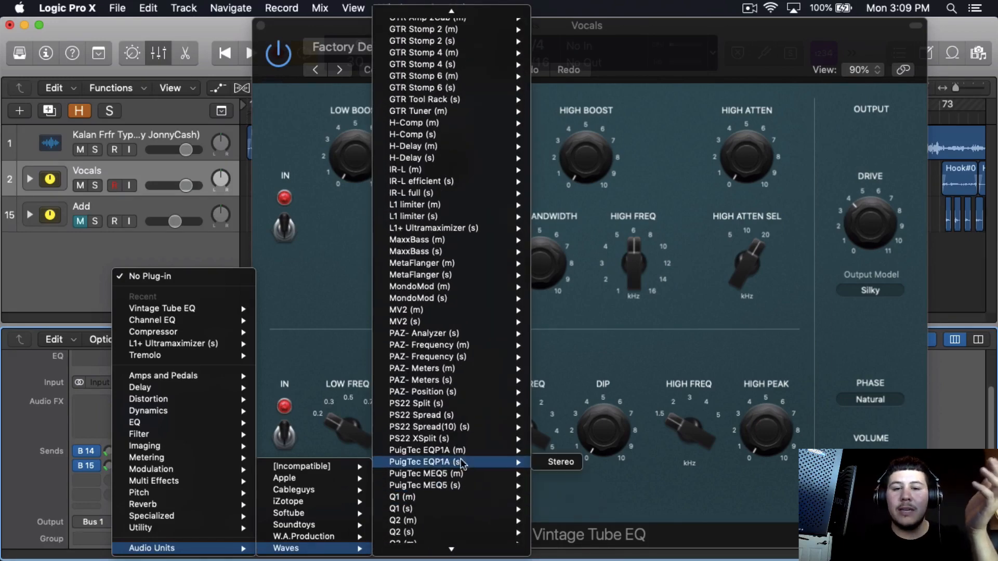
{"action": "left_click", "coordinate": [557, 463]}
{"action": "left_click_drag", "start_coordinate": [341, 62], "coordinate": [530, 327]}
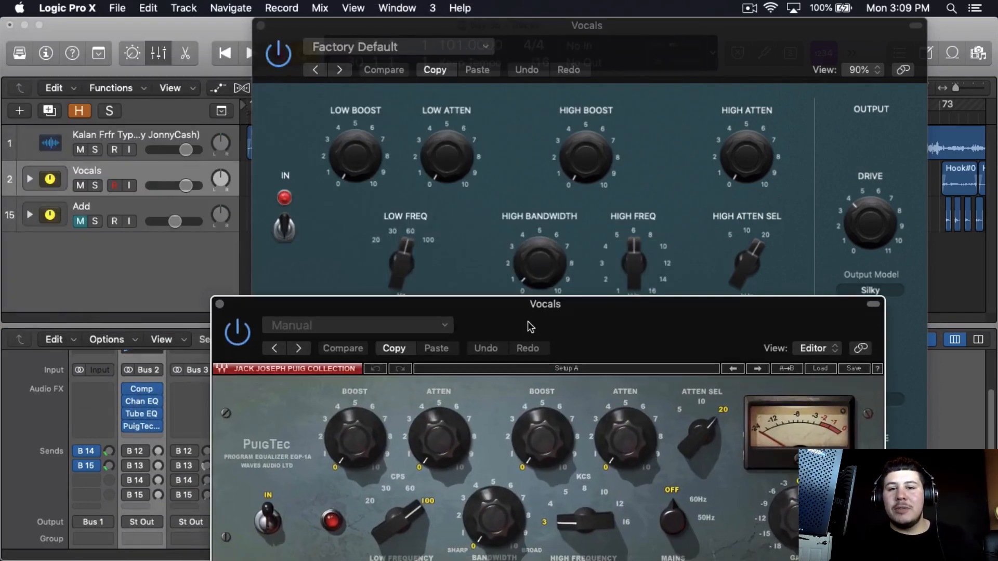
{"action": "left_click", "coordinate": [219, 303]}
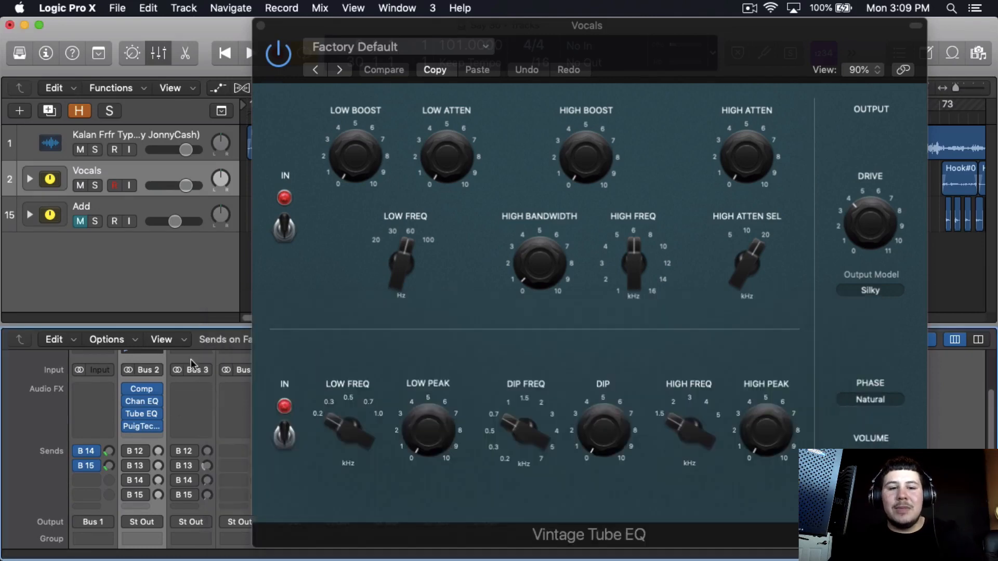
{"action": "left_click", "coordinate": [156, 426]}
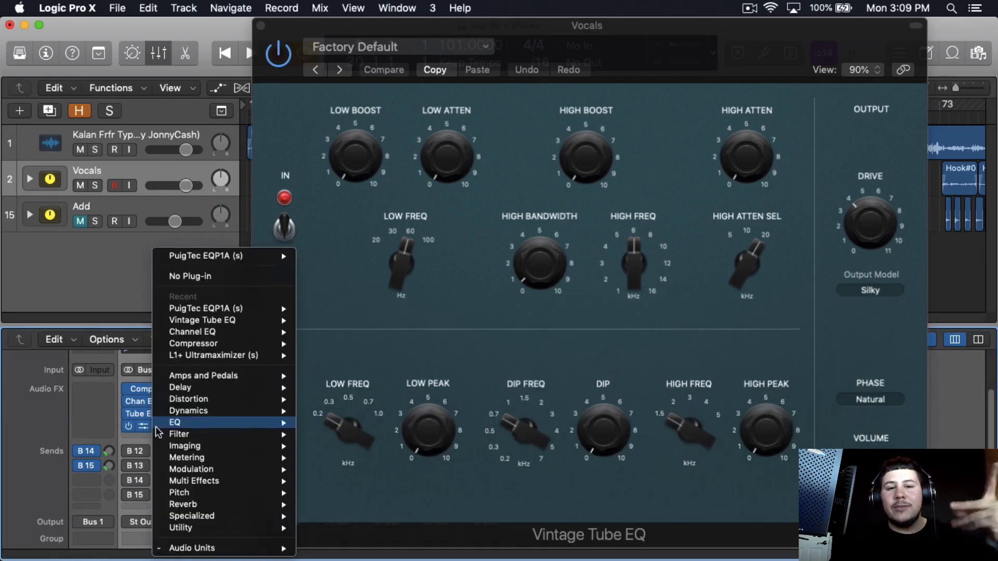
{"action": "left_click", "coordinate": [205, 278]}
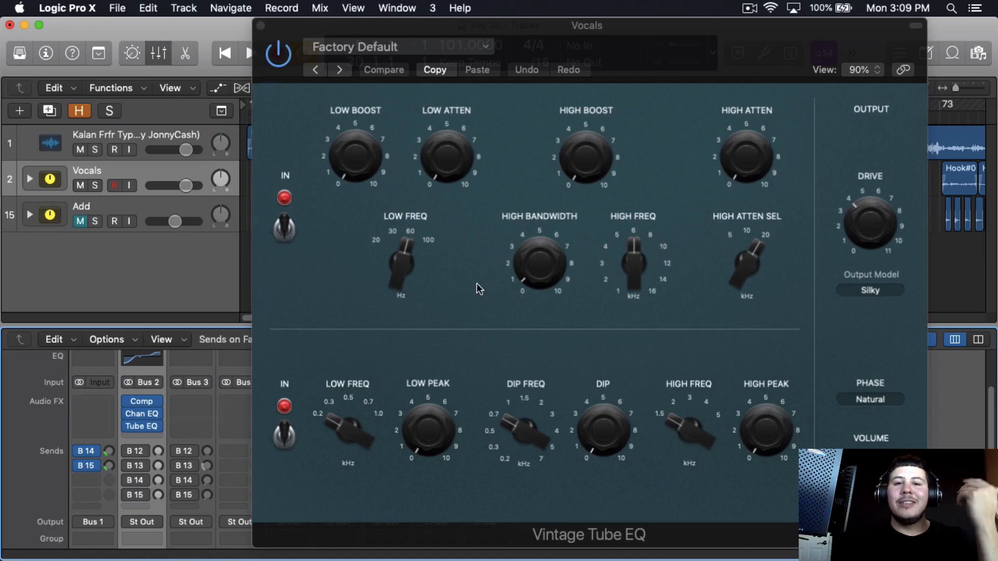
During playback, set the Vintage Tube EQ's low frequency to 100 Hz and low boost to 2.6, and compare the vocals with it bypassed.
{"action": "left_click_drag", "start_coordinate": [411, 268], "coordinate": [408, 268]}
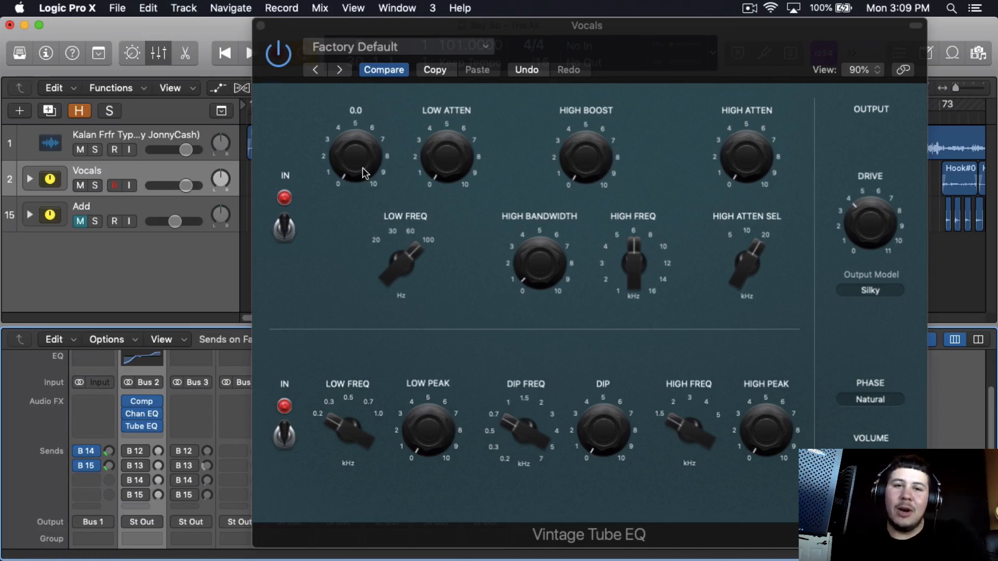
{"action": "key", "text": "space"}
{"action": "left_click_drag", "start_coordinate": [363, 164], "coordinate": [358, 169]}
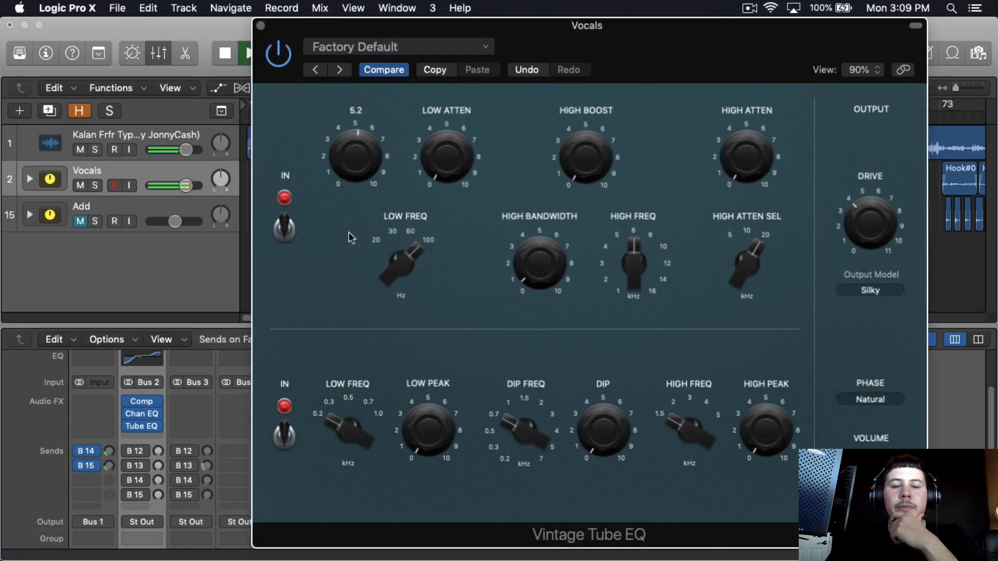
{"action": "left_click_drag", "start_coordinate": [344, 267], "coordinate": [345, 277]}
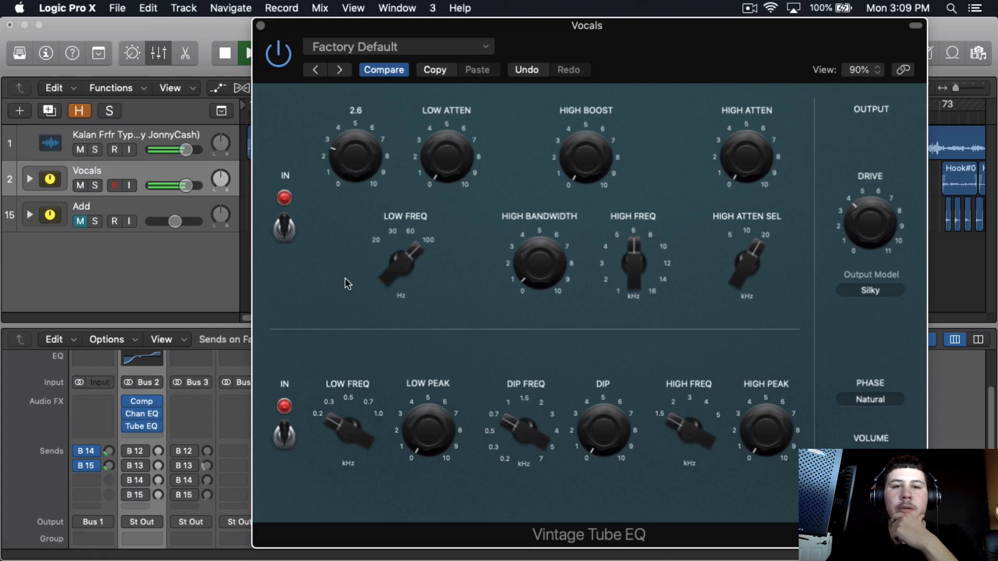
{"action": "left_click", "coordinate": [274, 53]}
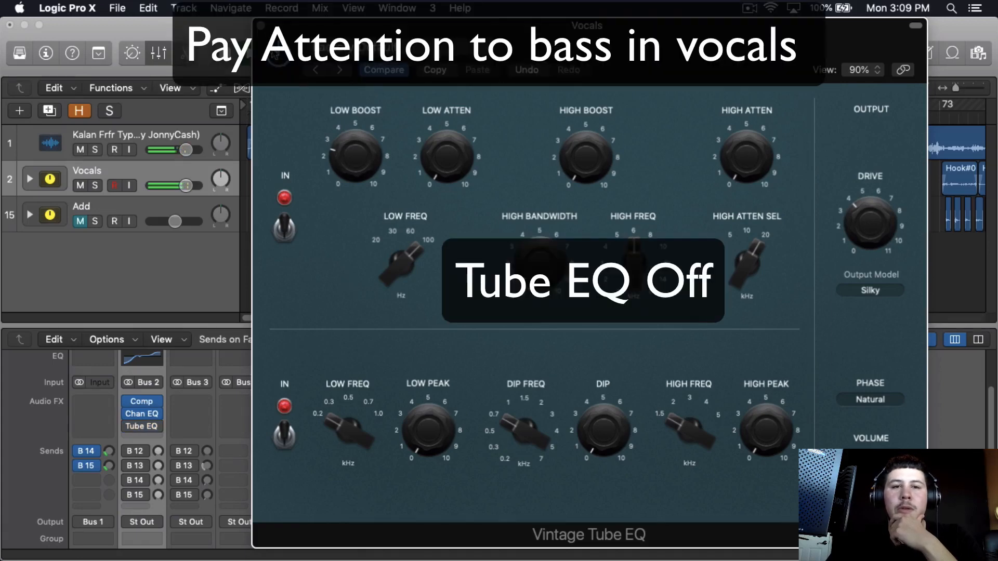
{"action": "left_click", "coordinate": [274, 54]}
Set the Tube EQ's high frequency to 12 kHz, high boost to about 6, high bandwidth to 5 and high attenuation to 0.9, comparing with bypass.
{"action": "left_click_drag", "start_coordinate": [307, 44], "coordinate": [265, 44]}
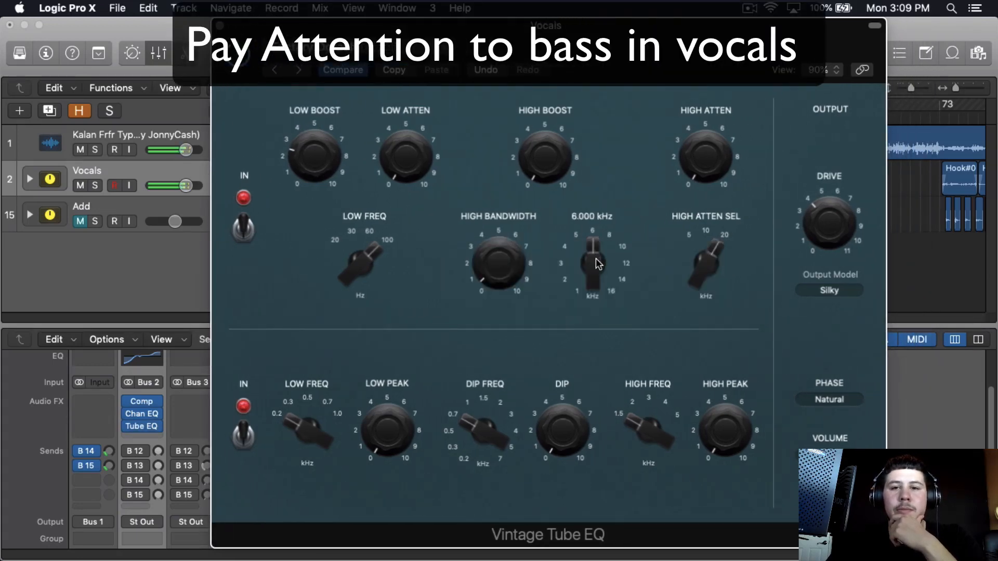
{"action": "left_click_drag", "start_coordinate": [596, 257], "coordinate": [595, 259]}
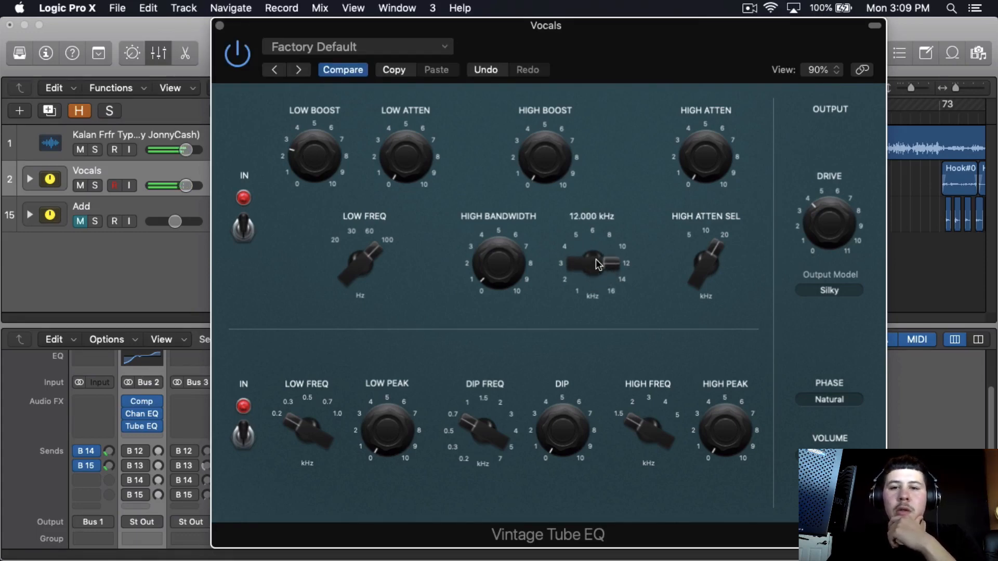
{"action": "left_click_drag", "start_coordinate": [547, 166], "coordinate": [538, 167]}
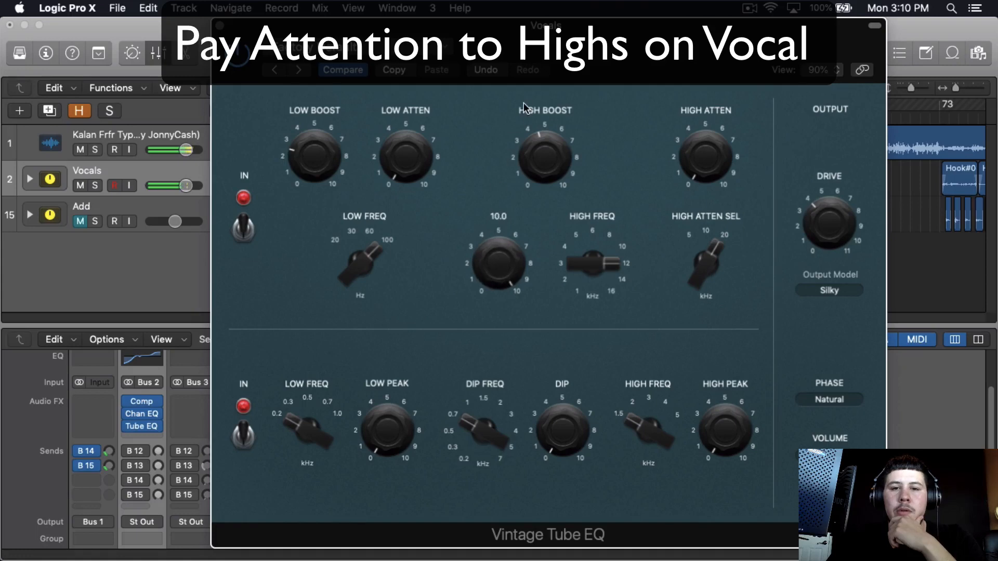
{"action": "left_click_drag", "start_coordinate": [520, 276], "coordinate": [541, 154]}
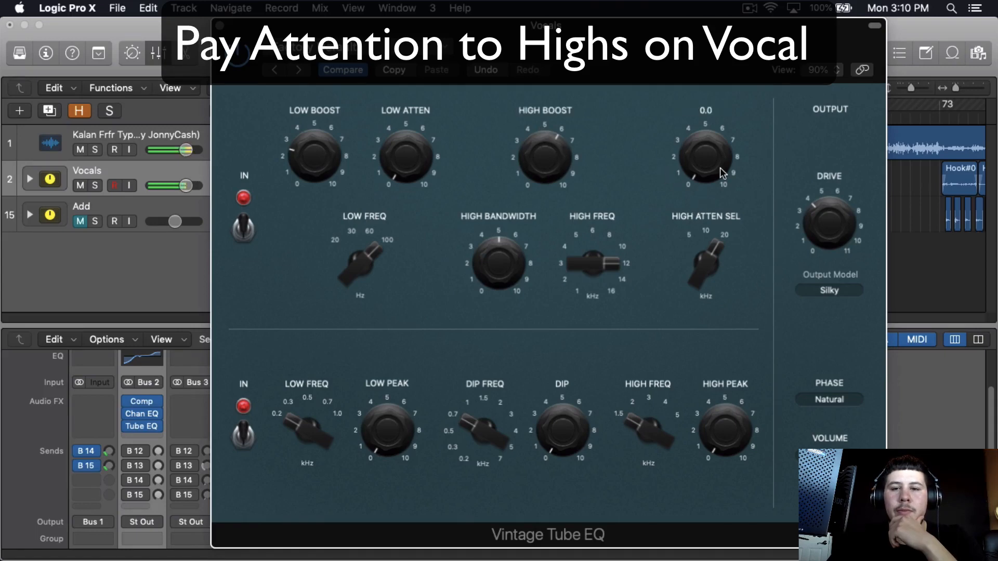
{"action": "scroll", "coordinate": [720, 168], "scroll_direction": "up", "scroll_amount": 5}
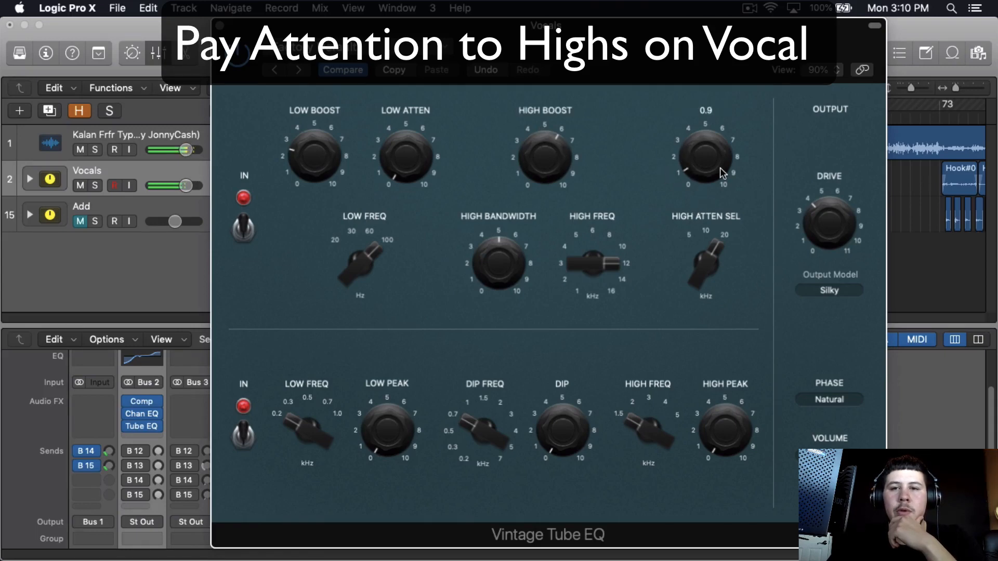
{"action": "left_click", "coordinate": [237, 55]}
{"action": "left_click", "coordinate": [237, 55]}
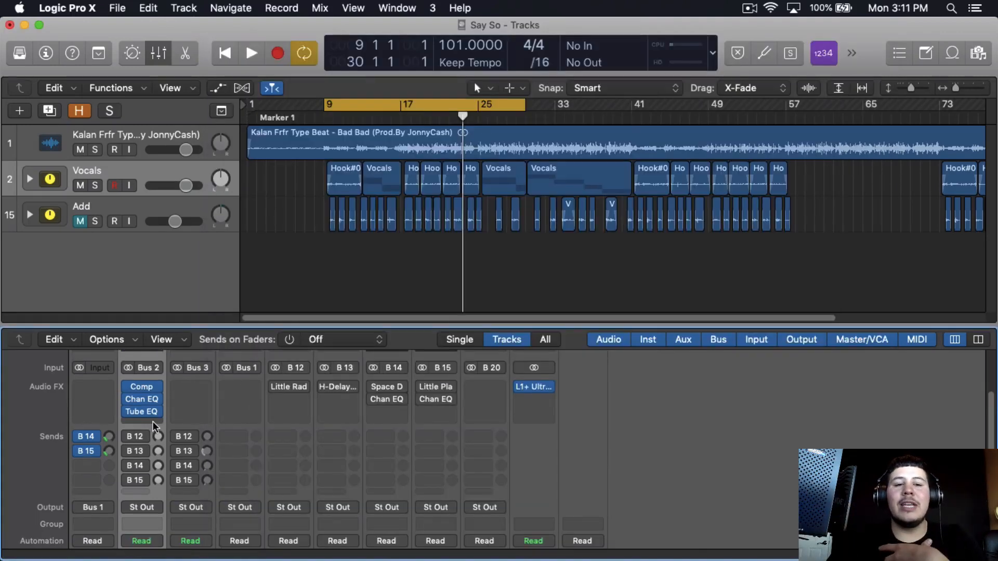
Insert a second Compressor after the Tube EQ on the Vocals bus and switch it to the Vintage FET model.
{"action": "left_click", "coordinate": [156, 423]}
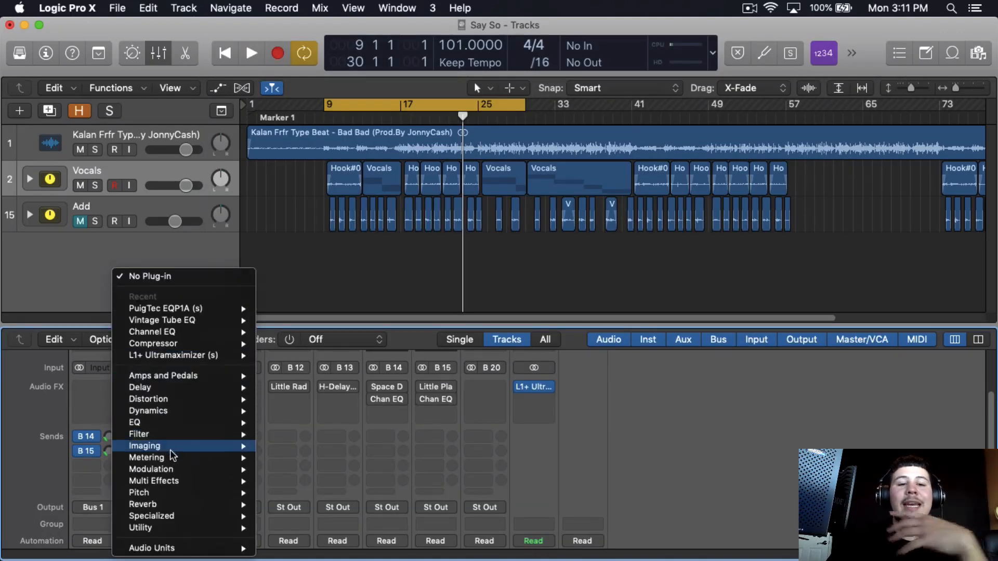
{"action": "mouse_move", "coordinate": [228, 410]}
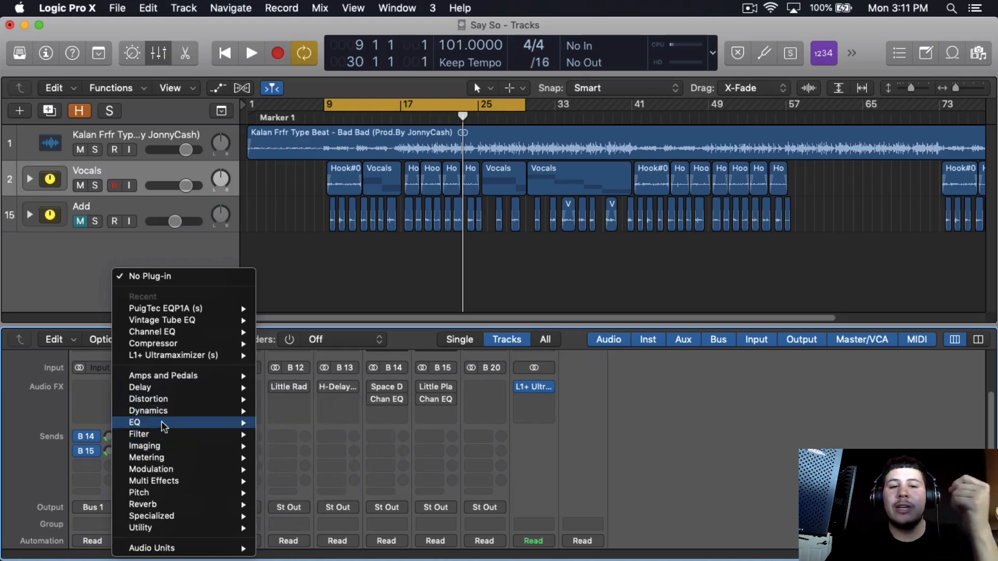
{"action": "left_click", "coordinate": [407, 422]}
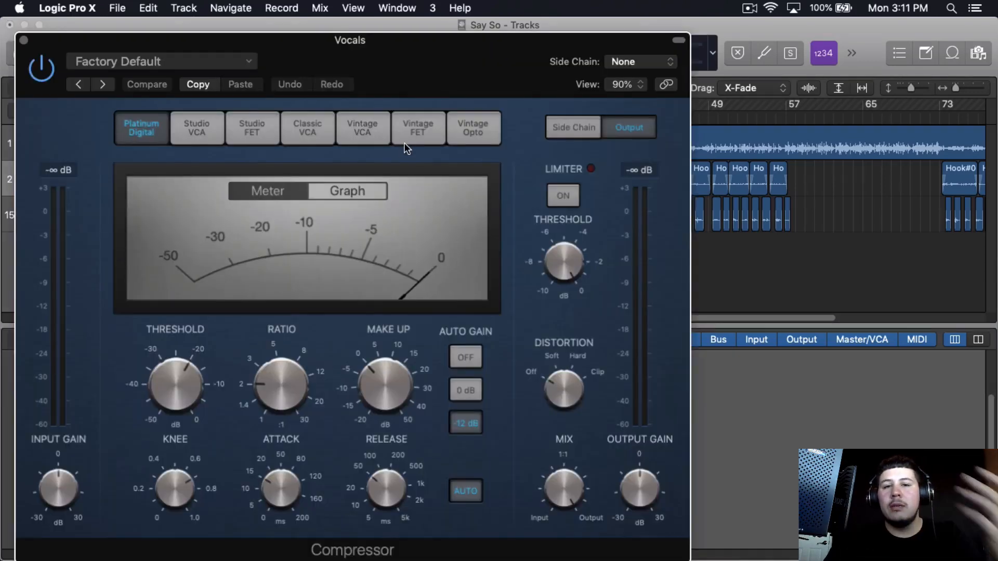
{"action": "left_click", "coordinate": [405, 137]}
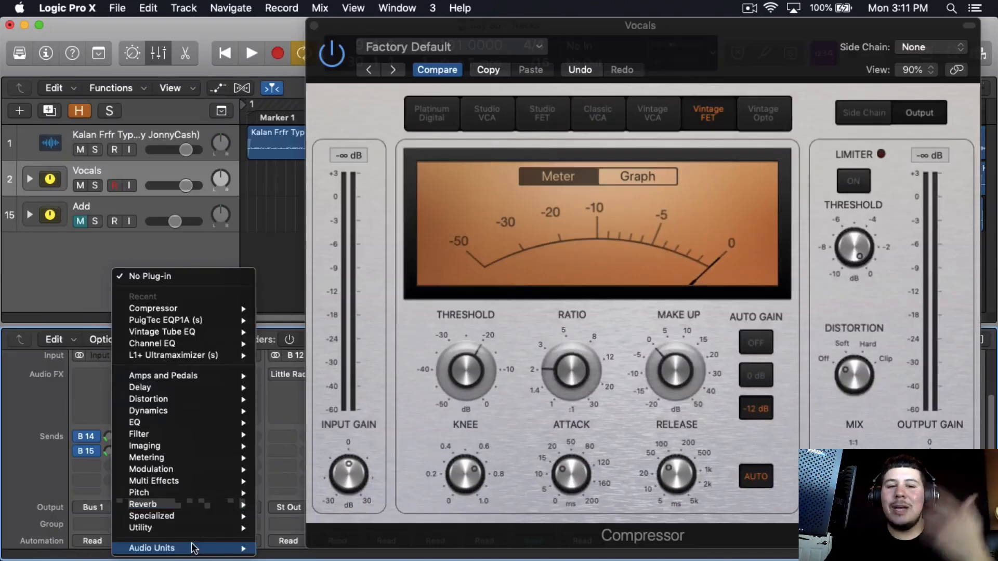
Insert the stereo Waves CLA-2A after the second Compressor and turn its HiFreq control away from flat.
{"action": "mouse_move", "coordinate": [152, 548]}
{"action": "mouse_move", "coordinate": [286, 548]}
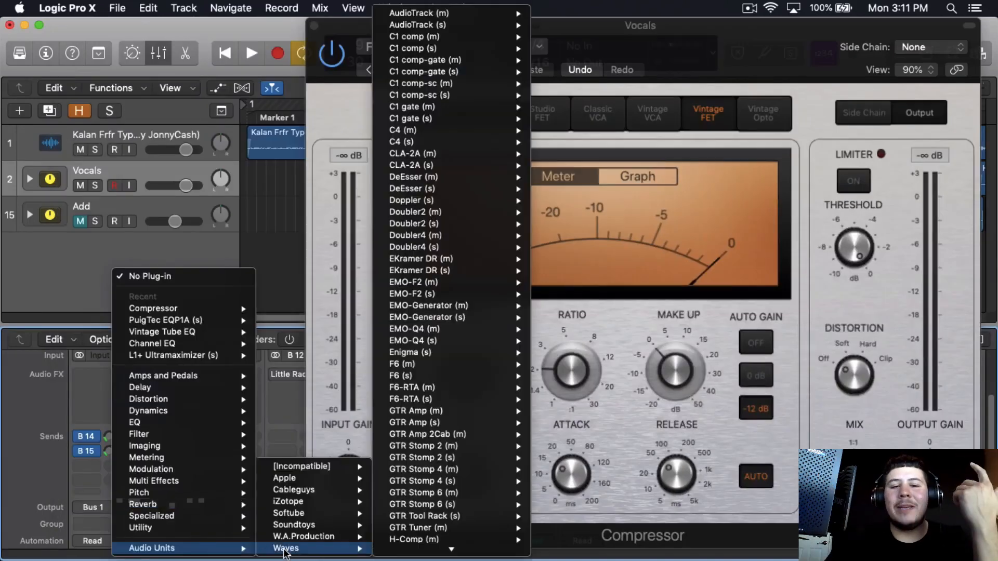
{"action": "mouse_move", "coordinate": [452, 168]}
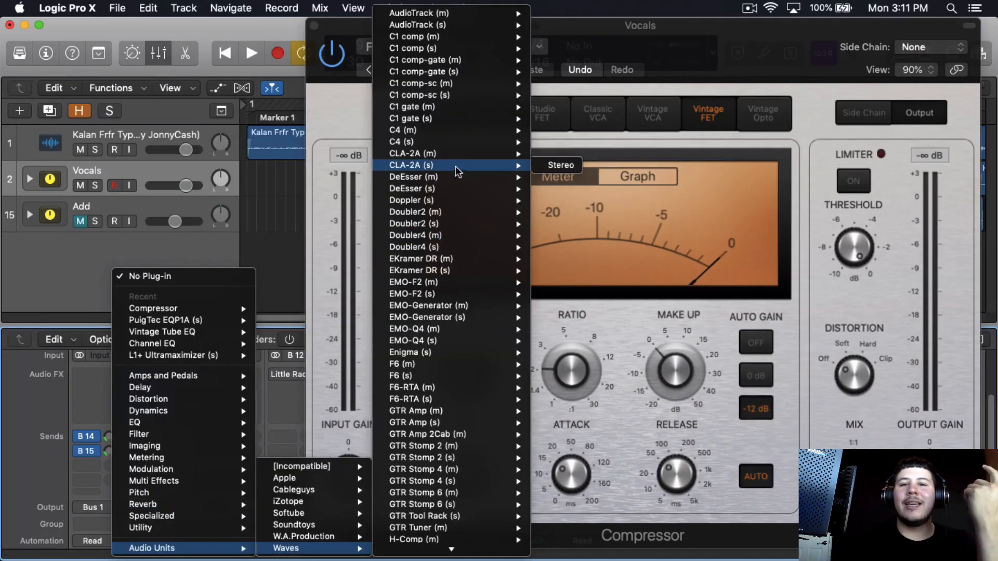
{"action": "left_click", "coordinate": [553, 162]}
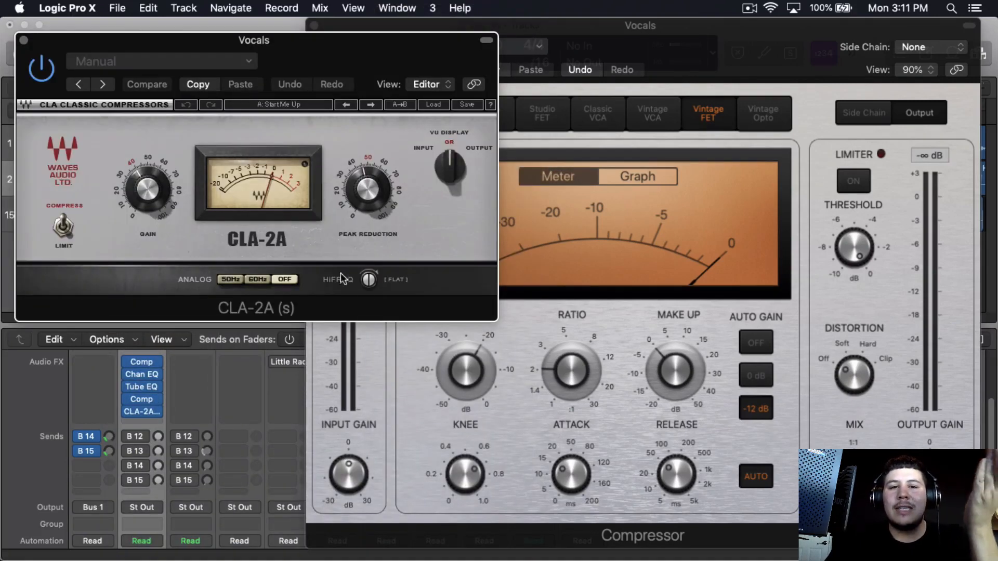
{"action": "left_click_drag", "start_coordinate": [369, 280], "coordinate": [614, 289]}
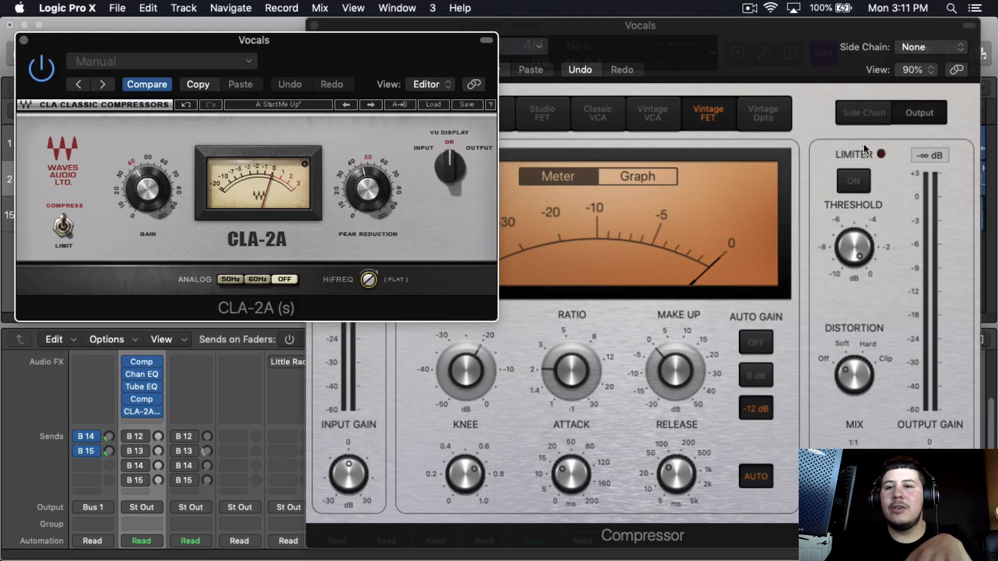
Look at the Vintage FET Compressor's side chain settings and return to its output settings.
{"action": "left_click", "coordinate": [862, 116]}
{"action": "mouse_move", "coordinate": [855, 375]}
{"action": "left_mouse_down"}
{"action": "mouse_move", "coordinate": [860, 407]}
{"action": "mouse_move", "coordinate": [858, 384]}
{"action": "left_mouse_up"}
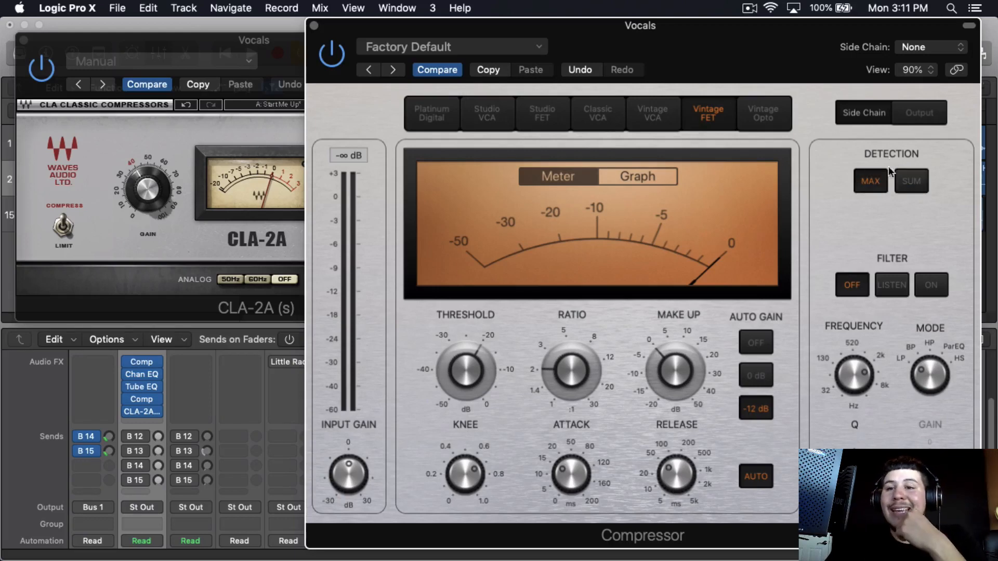
{"action": "left_click", "coordinate": [923, 116]}
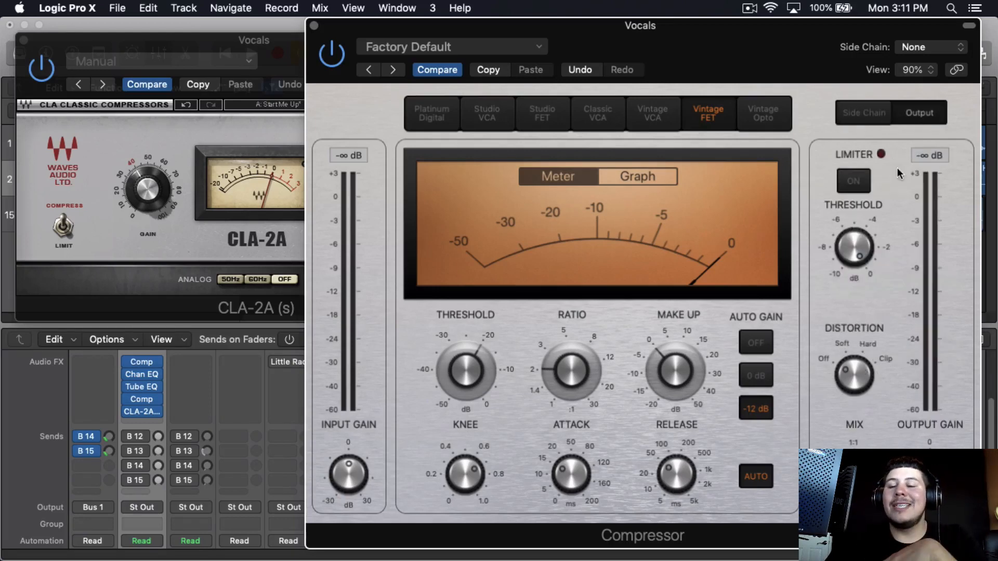
Close the CLA-2A window and remove the CLA-2A from the Vocals bus.
{"action": "left_click", "coordinate": [134, 111]}
{"action": "left_click", "coordinate": [24, 41]}
{"action": "left_click", "coordinate": [156, 412]}
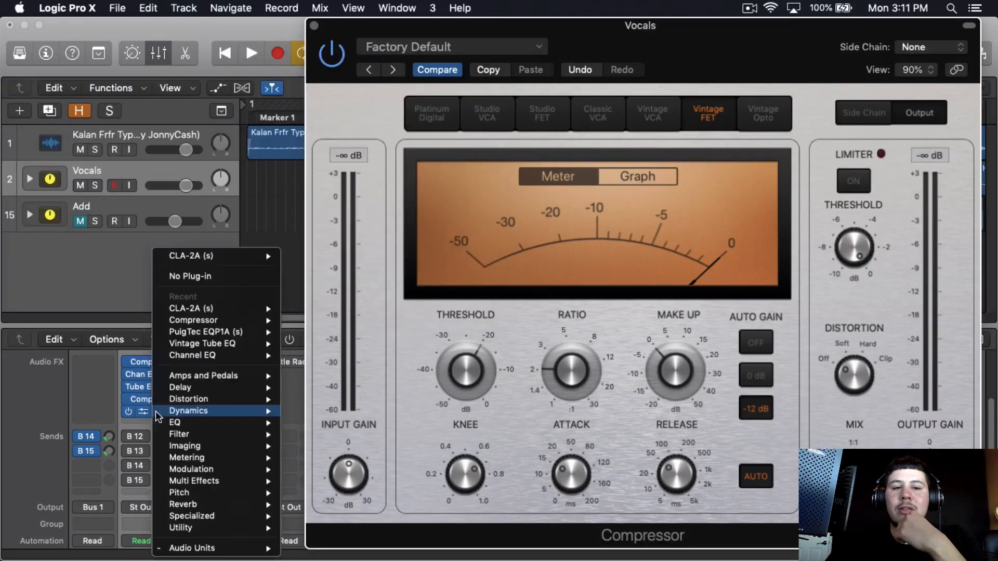
Turn off auto gain on the Vintage FET Compressor and set its threshold to -18.0 dB.
{"action": "left_click_drag", "start_coordinate": [758, 45], "coordinate": [572, 45]}
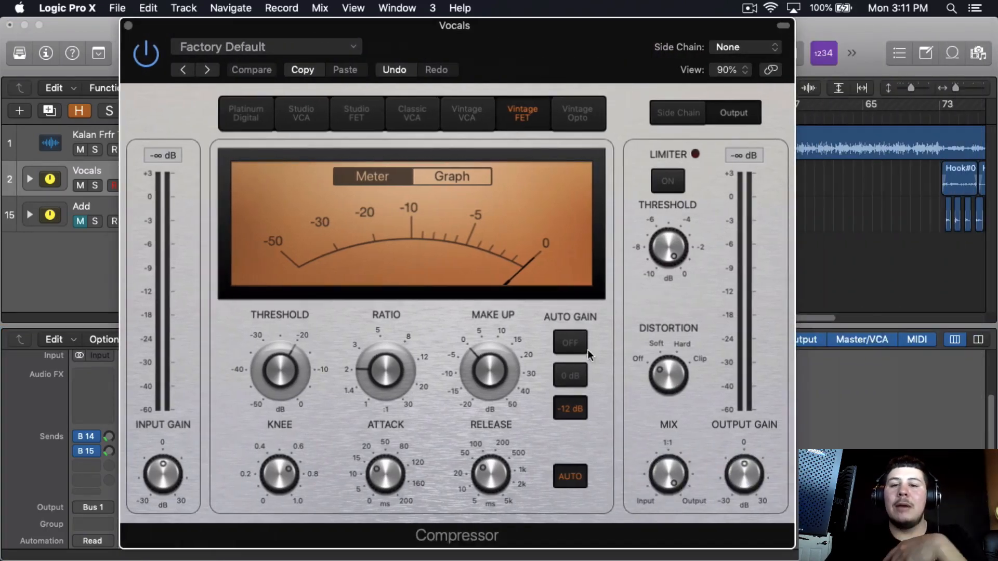
{"action": "left_click", "coordinate": [572, 345]}
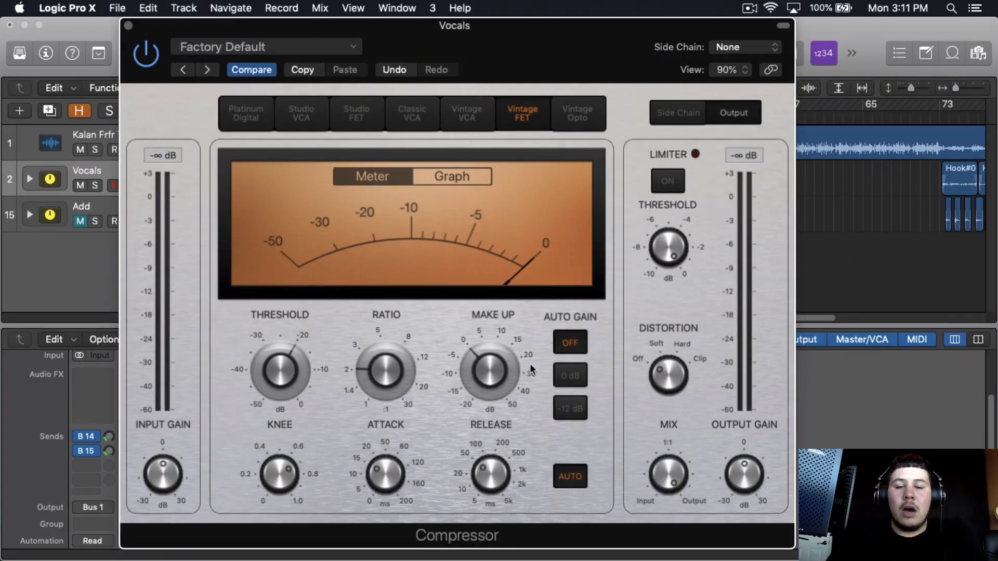
{"action": "mouse_move", "coordinate": [367, 366]}
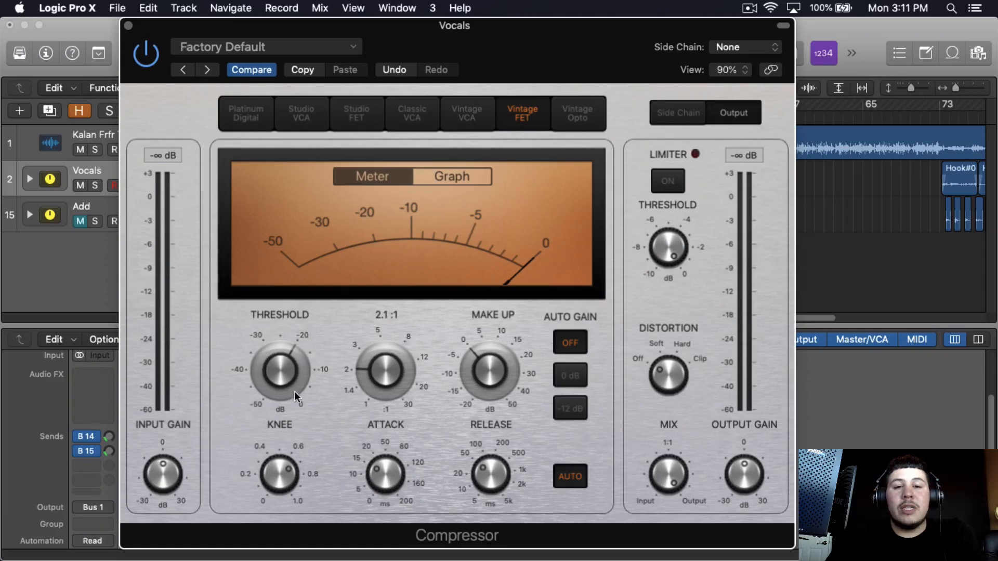
{"action": "mouse_move", "coordinate": [291, 390]}
{"action": "left_click_drag", "start_coordinate": [287, 395], "coordinate": [283, 385]}
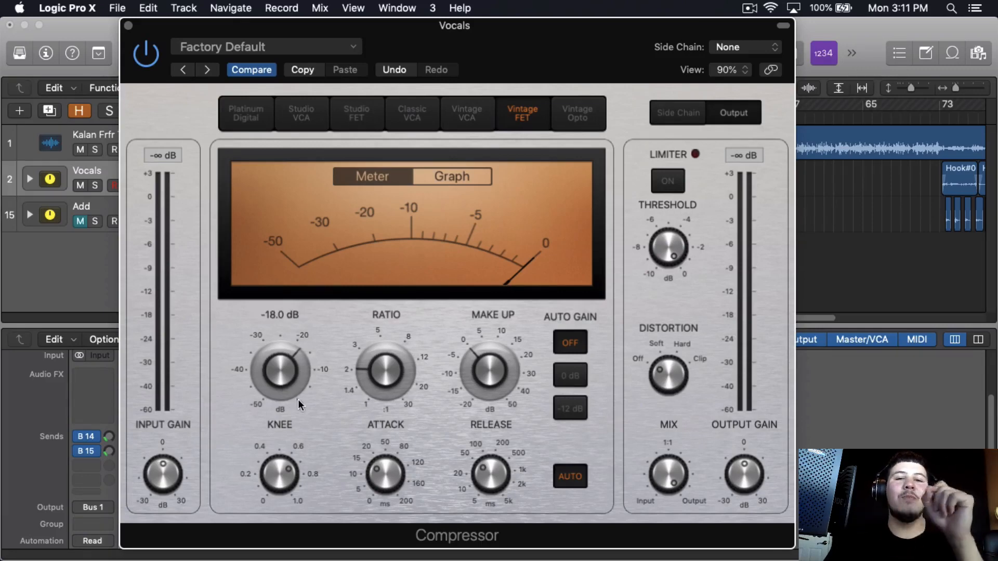
Compare the vocals with the Vintage FET Compressor's distortion off and on, and leave the distortion on.
{"action": "mouse_move", "coordinate": [354, 390]}
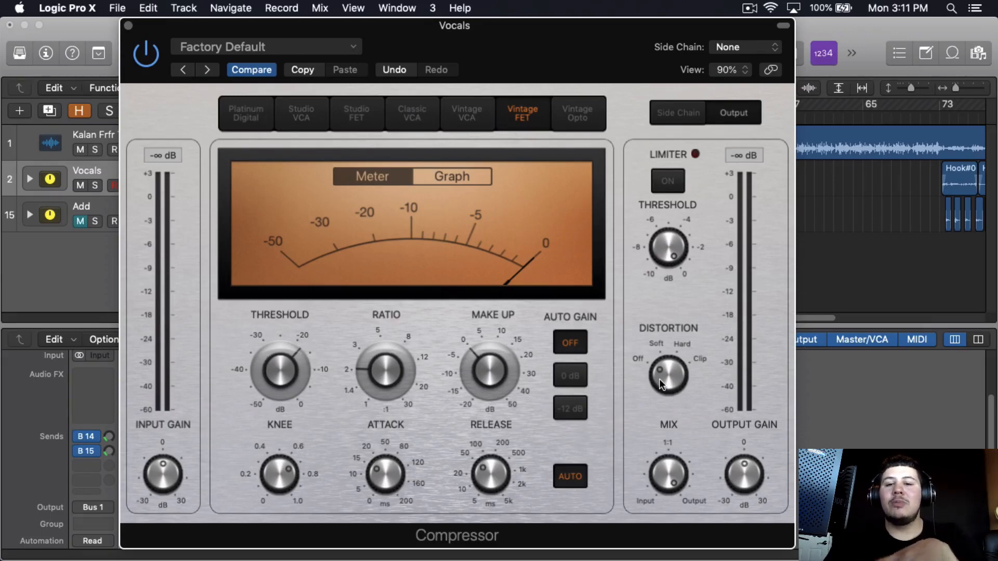
{"action": "left_click_drag", "start_coordinate": [660, 385], "coordinate": [658, 381]}
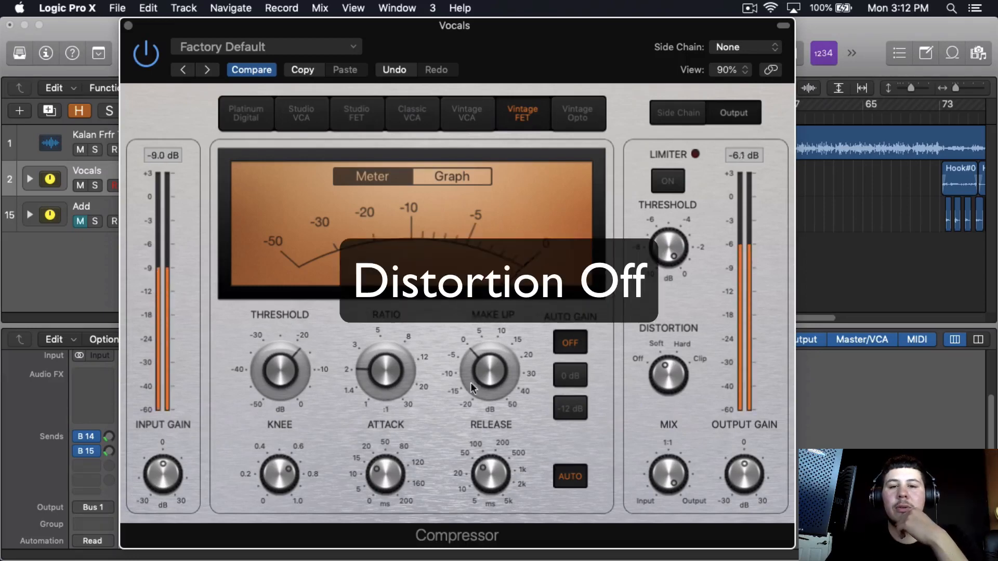
{"action": "left_click_drag", "start_coordinate": [663, 372], "coordinate": [663, 390]}
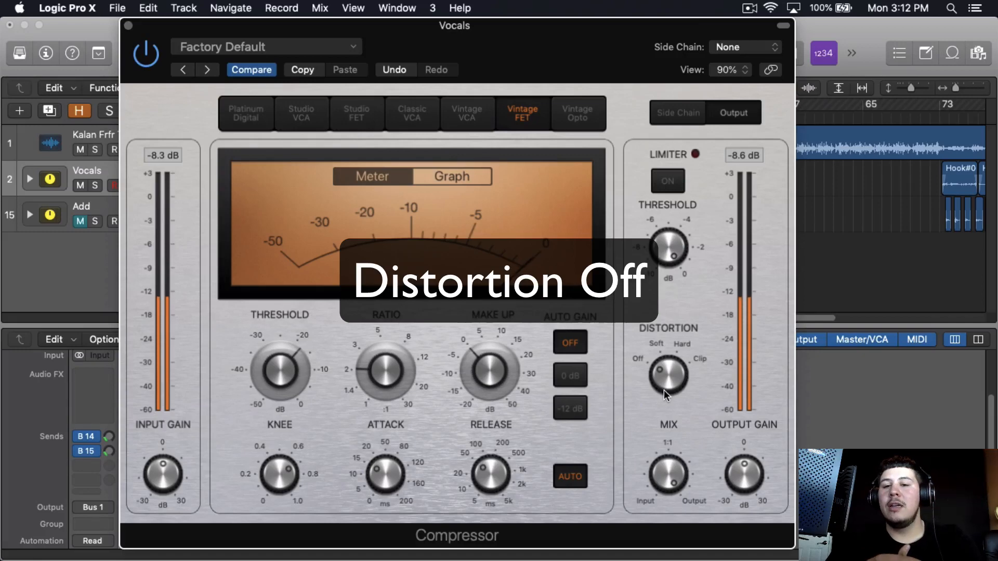
{"action": "left_click_drag", "start_coordinate": [663, 390], "coordinate": [664, 376]}
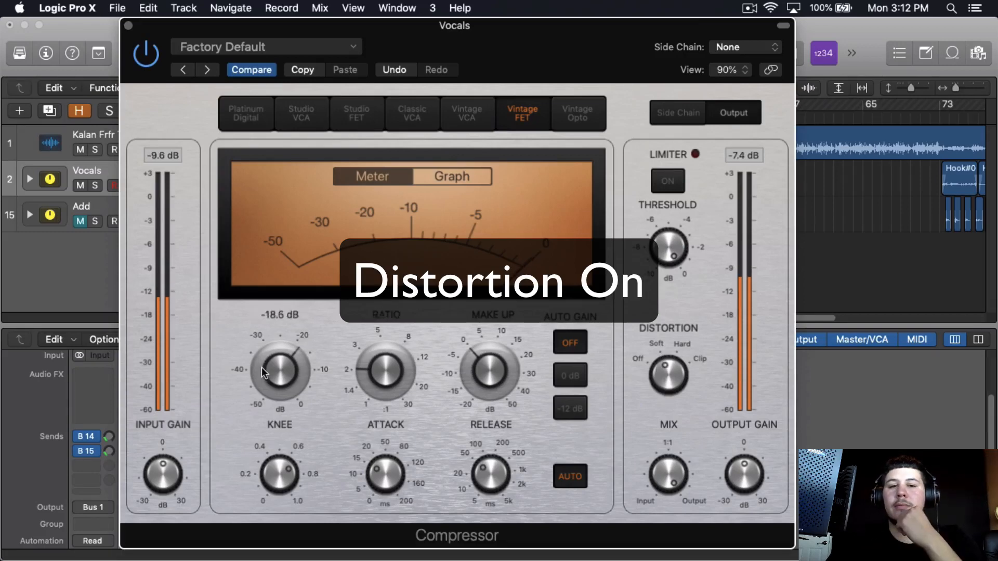
Set the Vintage FET Compressor's threshold to -23.0 dB, switch auto release off and back on, and close the plug-in window.
{"action": "left_click_drag", "start_coordinate": [261, 367], "coordinate": [266, 382]}
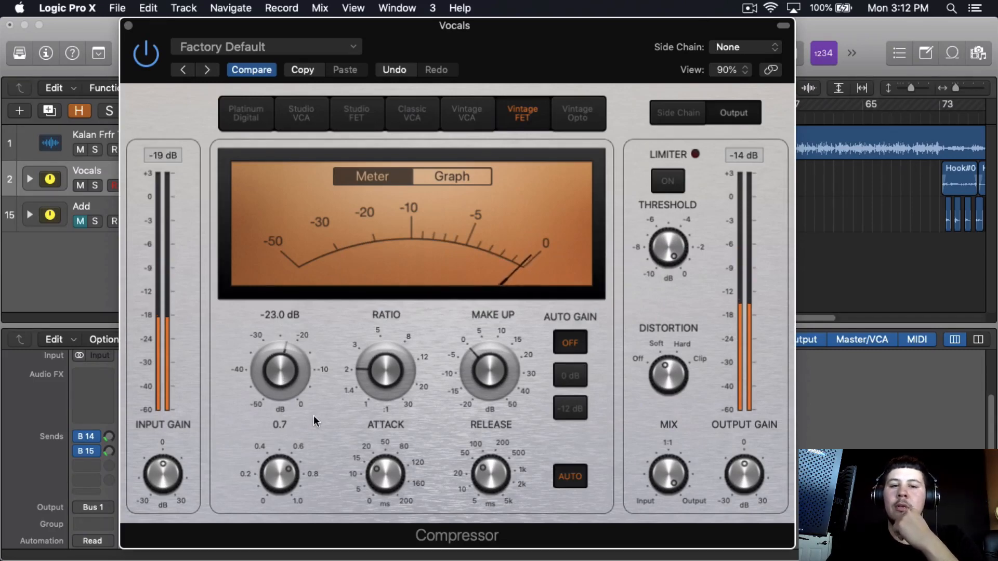
{"action": "left_click", "coordinate": [572, 477]}
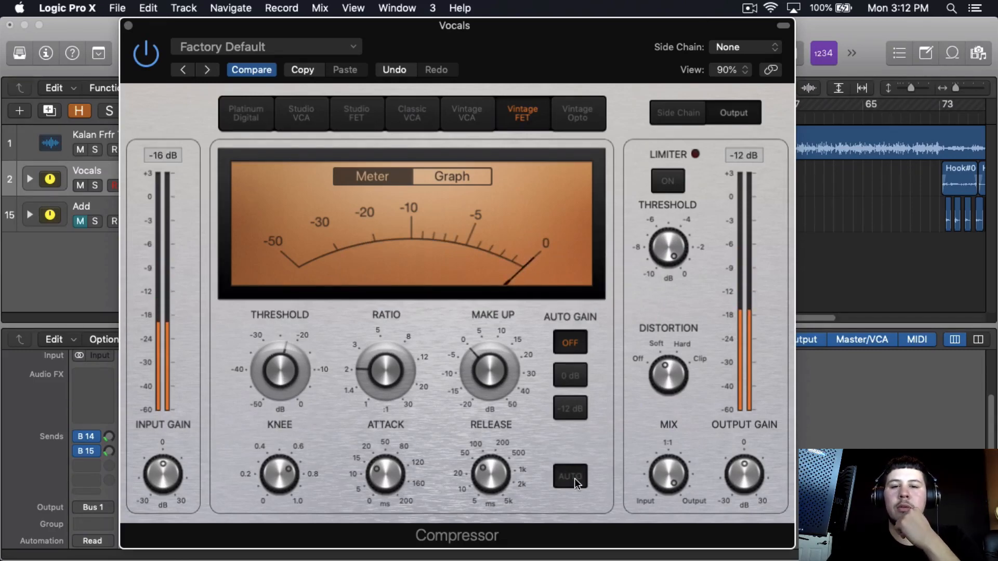
{"action": "left_click", "coordinate": [571, 477]}
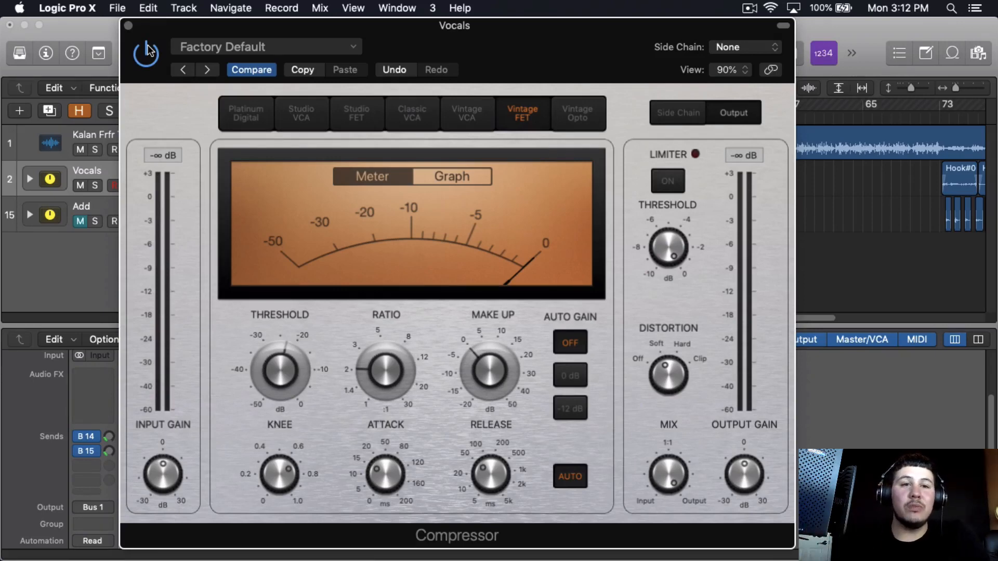
{"action": "left_click", "coordinate": [129, 25]}
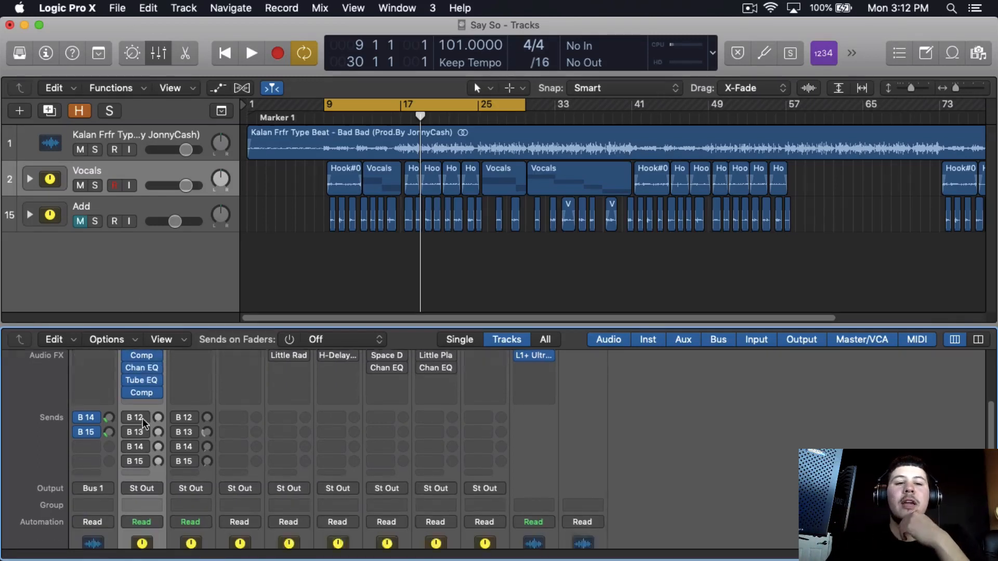
Insert a stereo Pitch Correction plug-in after the second Compressor on the Vocals bus.
{"action": "scroll", "coordinate": [141, 406], "scroll_direction": "down", "scroll_amount": 3}
{"action": "left_click", "coordinate": [141, 385]}
{"action": "scroll", "coordinate": [177, 452], "scroll_direction": "down", "scroll_amount": 3}
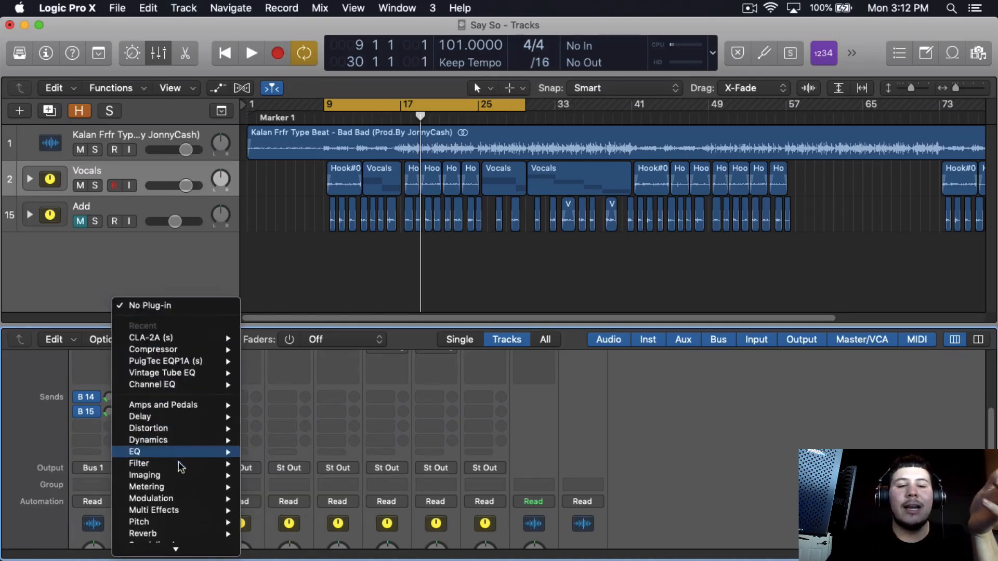
{"action": "mouse_move", "coordinate": [188, 487]}
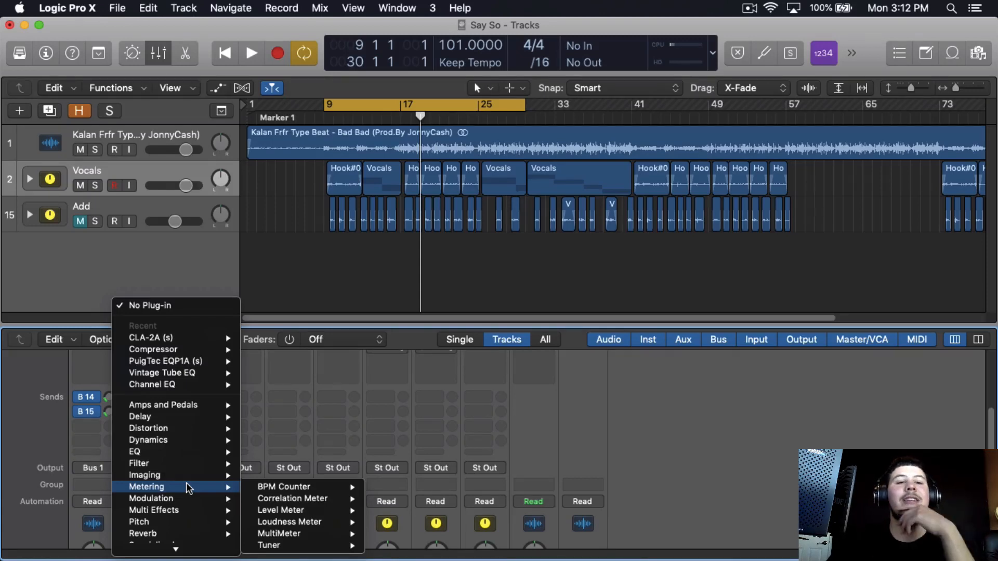
{"action": "mouse_move", "coordinate": [192, 441]}
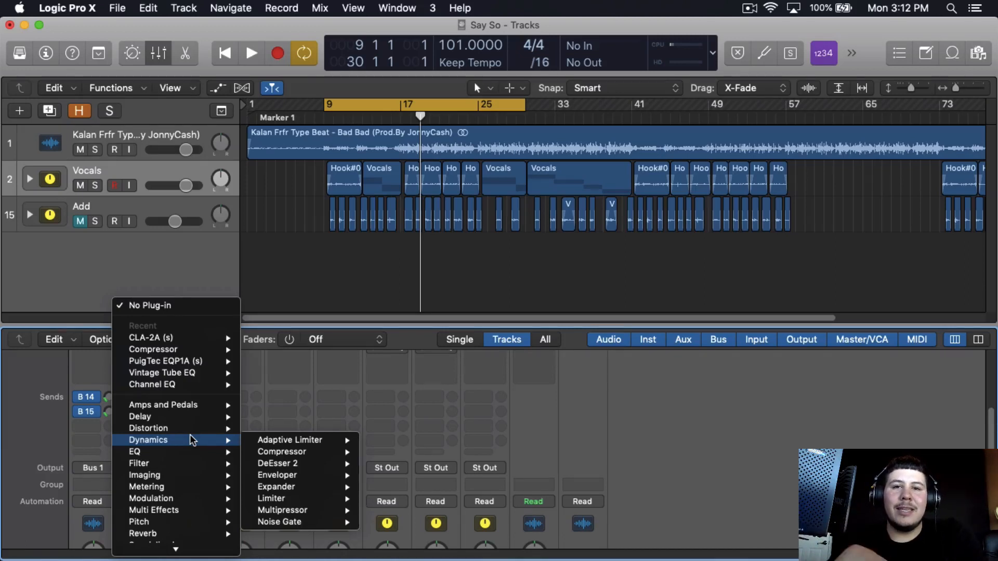
{"action": "scroll", "coordinate": [192, 440], "scroll_direction": "down", "scroll_amount": 2}
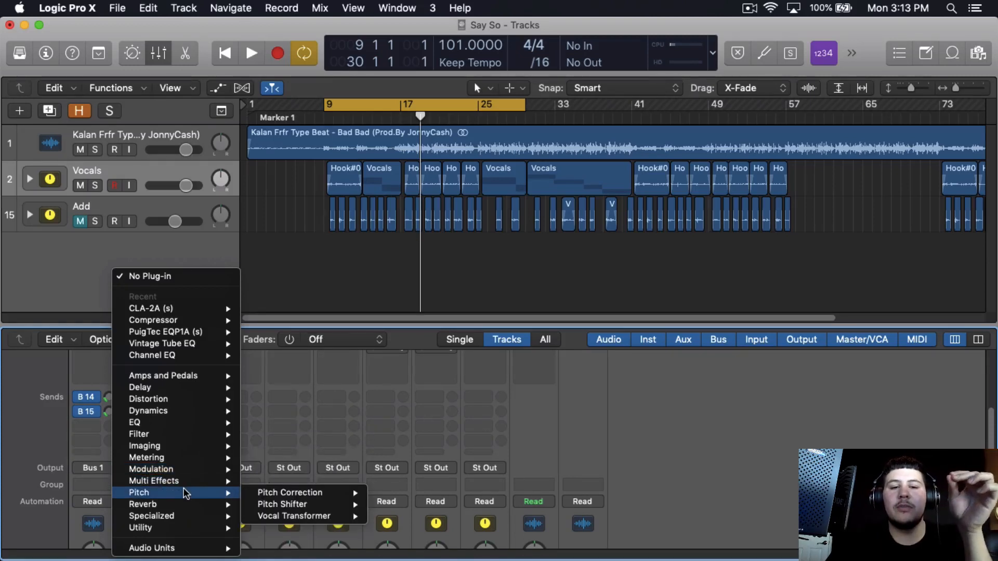
{"action": "mouse_move", "coordinate": [275, 494]}
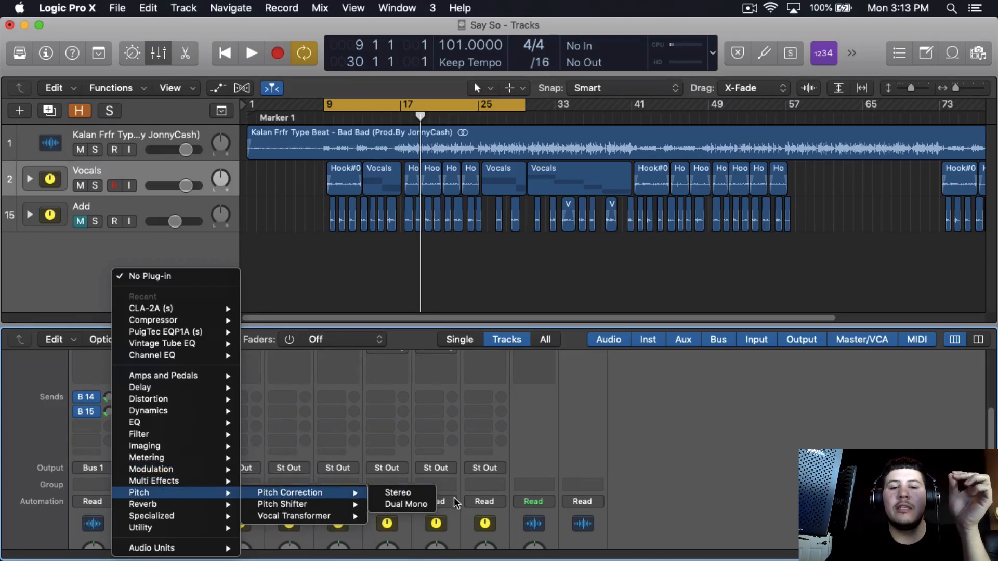
{"action": "left_click", "coordinate": [399, 494]}
Set Pitch Correction to the natural minor scale with root C#, checking the song key in the project notes.
{"action": "left_click", "coordinate": [225, 124]}
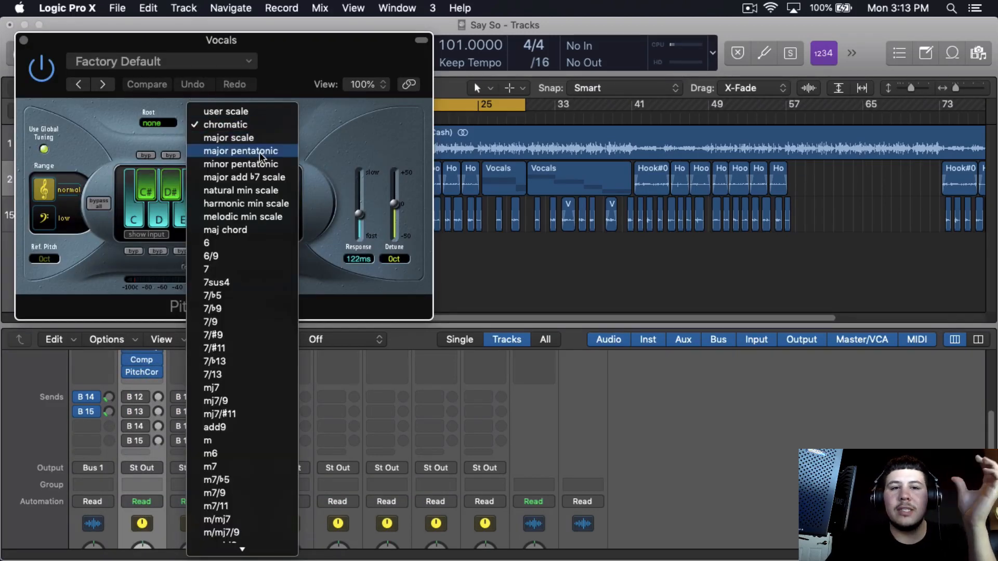
{"action": "left_click", "coordinate": [249, 190]}
{"action": "left_click", "coordinate": [156, 124]}
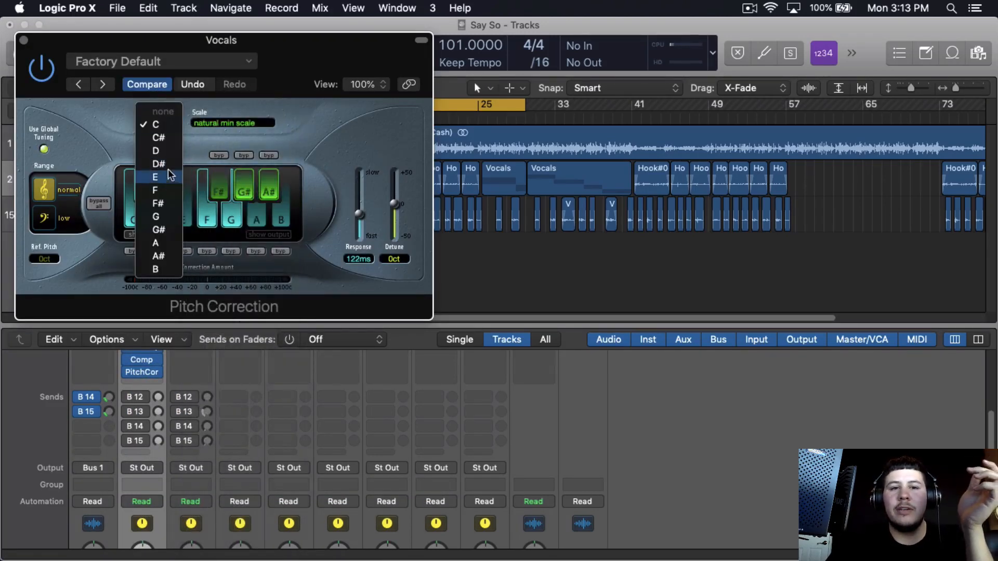
{"action": "left_click", "coordinate": [158, 138]}
{"action": "left_click", "coordinate": [922, 54]}
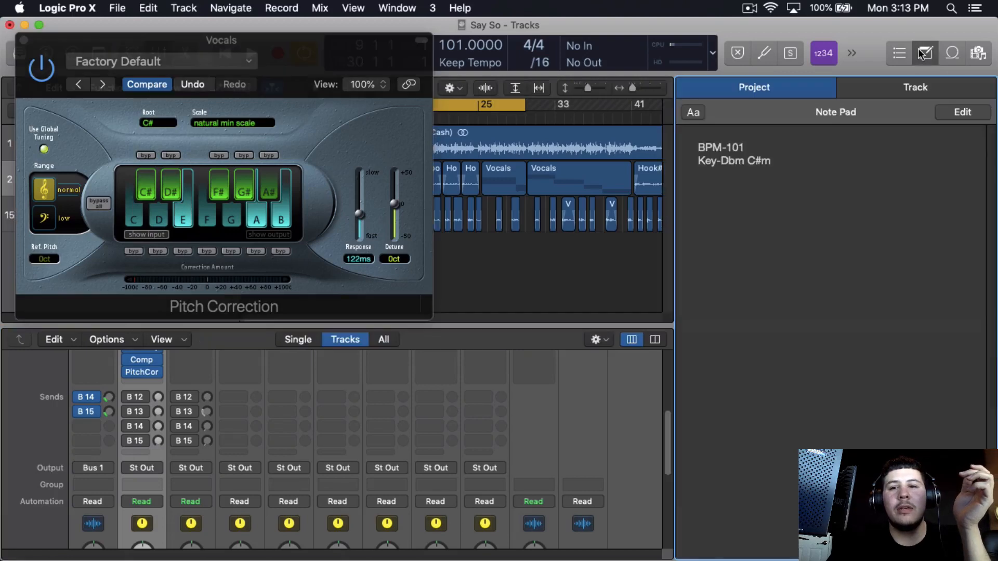
{"action": "left_click", "coordinate": [922, 54]}
Try Pitch Correction's low range with a 0.00 ms response while playing the vocals.
{"action": "left_click", "coordinate": [44, 218]}
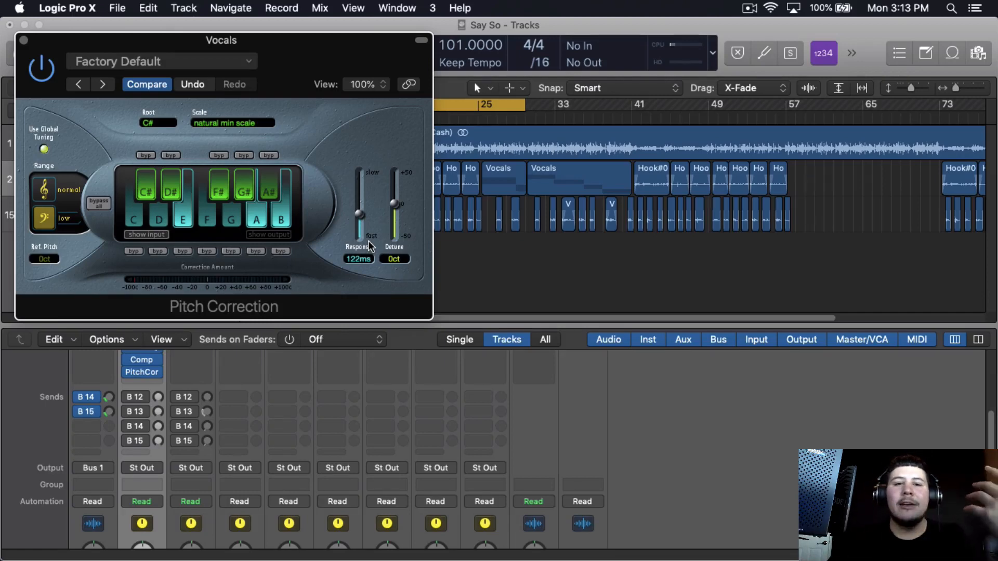
{"action": "left_click_drag", "start_coordinate": [359, 214], "coordinate": [359, 238]}
{"action": "left_click_drag", "start_coordinate": [318, 69], "coordinate": [464, 222]}
{"action": "key", "text": "space"}
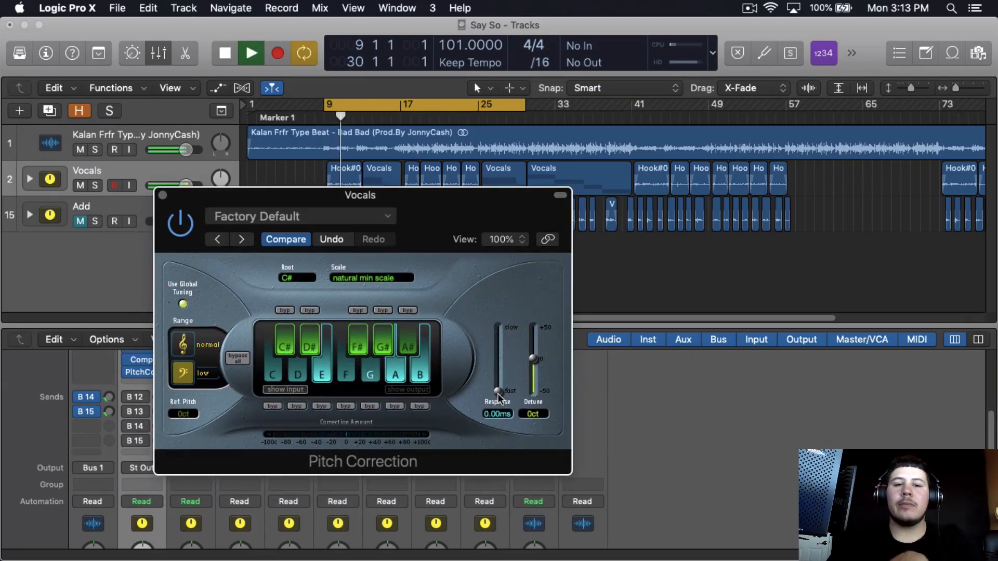
{"action": "key", "text": "space"}
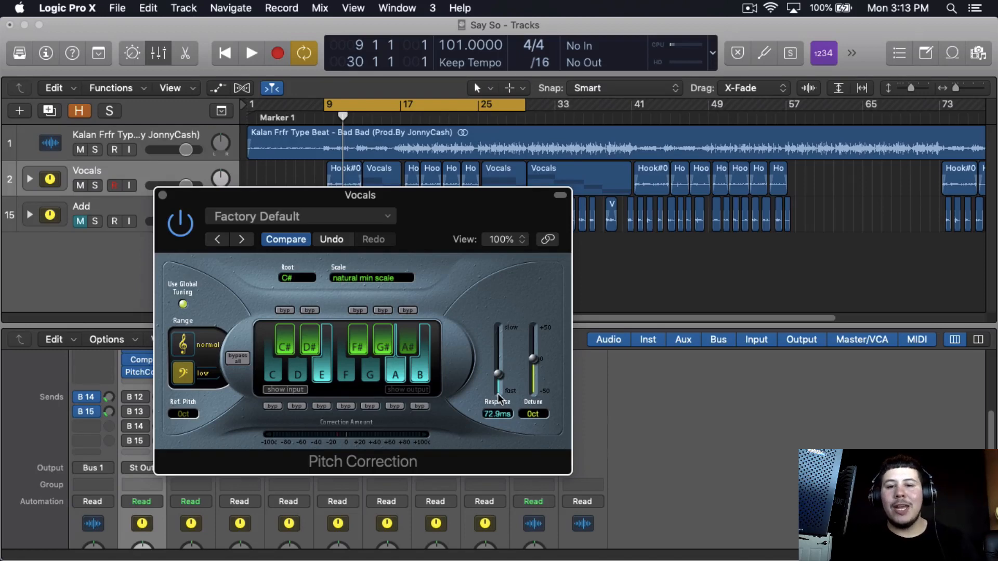
Set Pitch Correction's response to 84.0 ms while auditioning the vocals, and set its range to normal.
{"action": "key", "text": "space"}
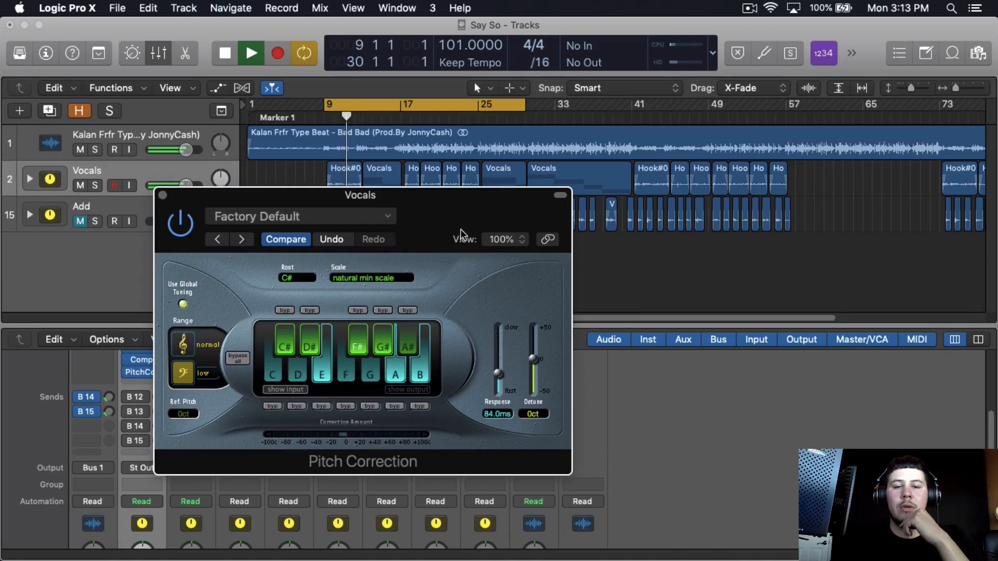
{"action": "left_click_drag", "start_coordinate": [461, 235], "coordinate": [592, 209]}
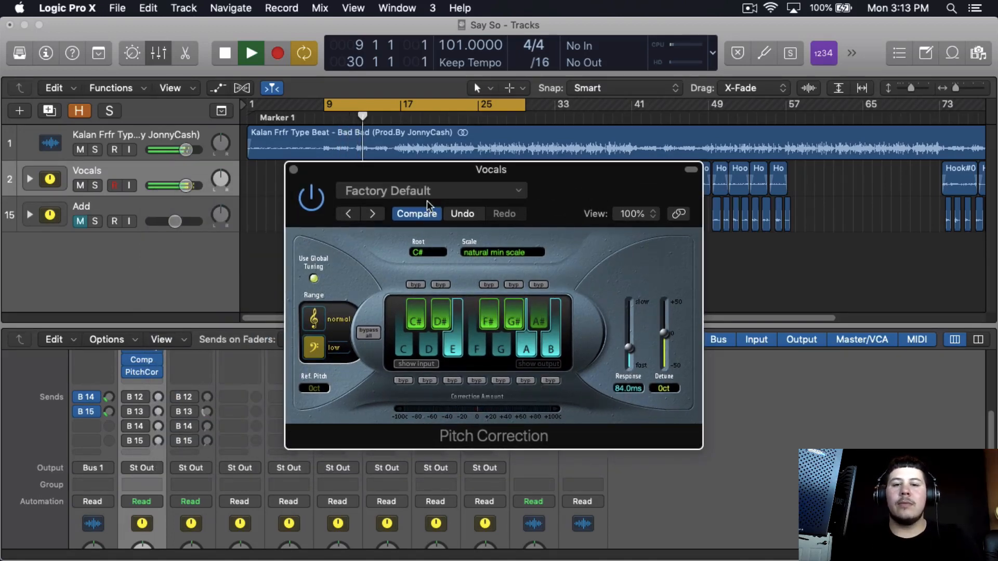
{"action": "key", "text": "space"}
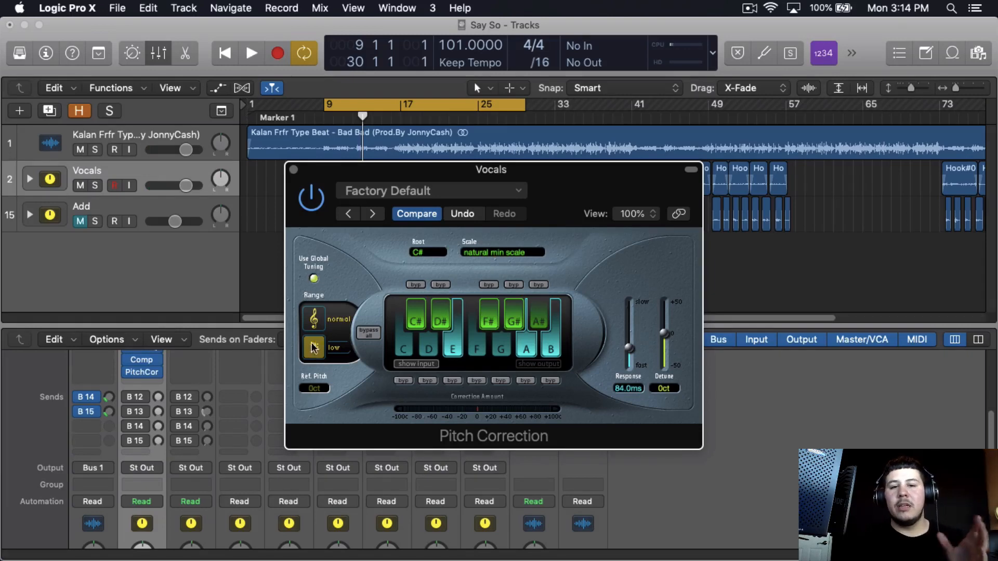
{"action": "left_click", "coordinate": [314, 318]}
Insert a stereo DeEsser 2 after Pitch Correction on the Vocals bus.
{"action": "left_click", "coordinate": [124, 385]}
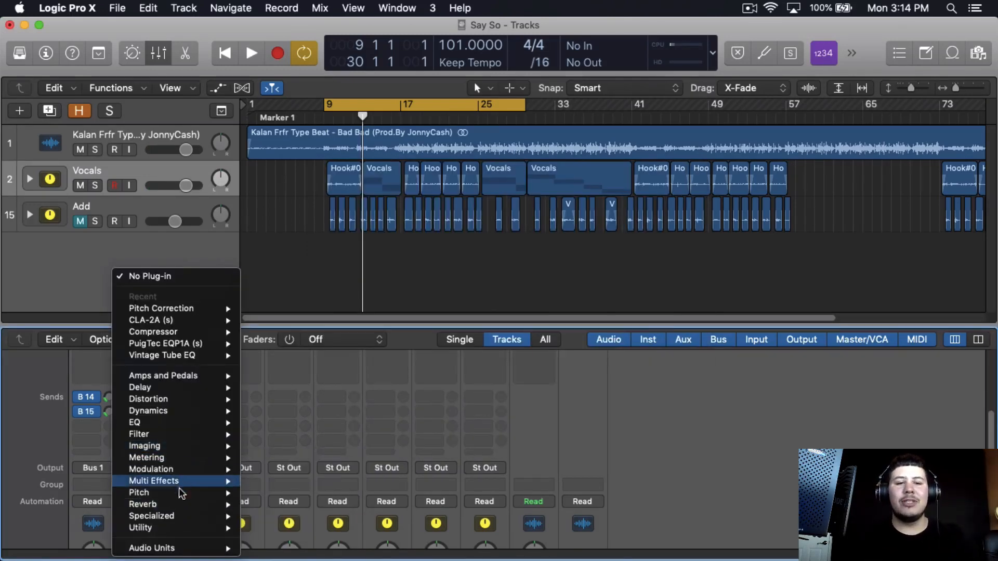
{"action": "mouse_move", "coordinate": [170, 413]}
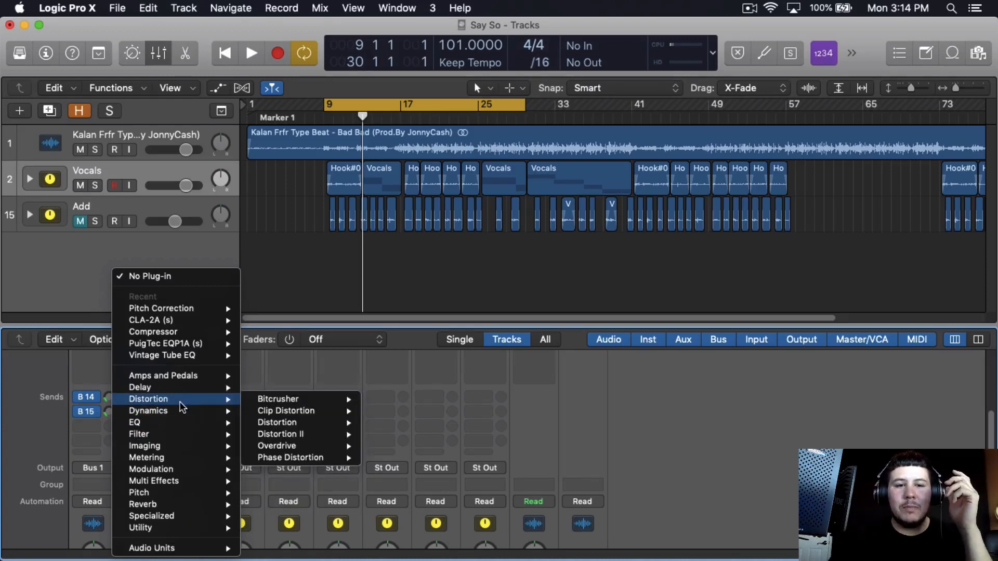
{"action": "mouse_move", "coordinate": [281, 435]}
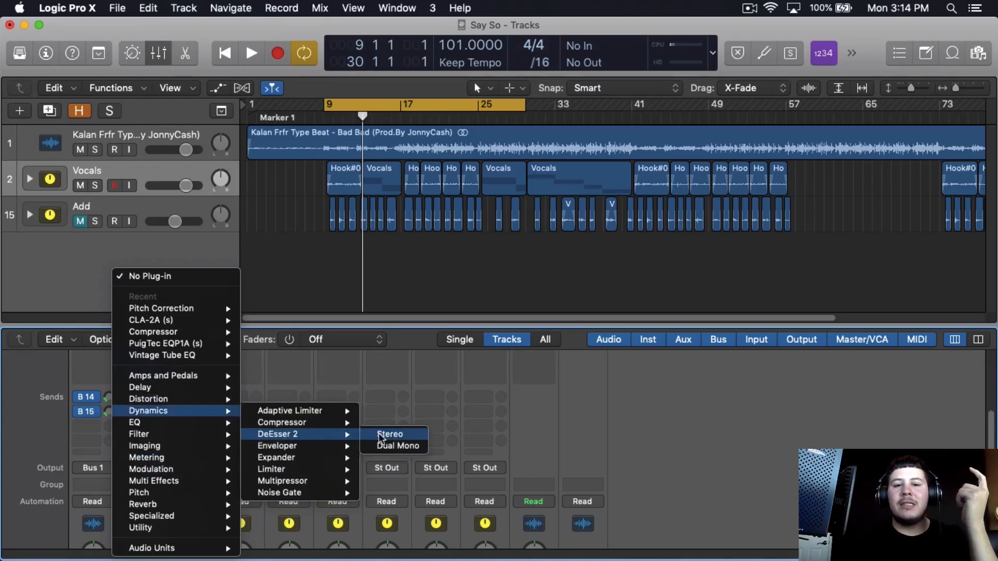
{"action": "left_click", "coordinate": [385, 435]}
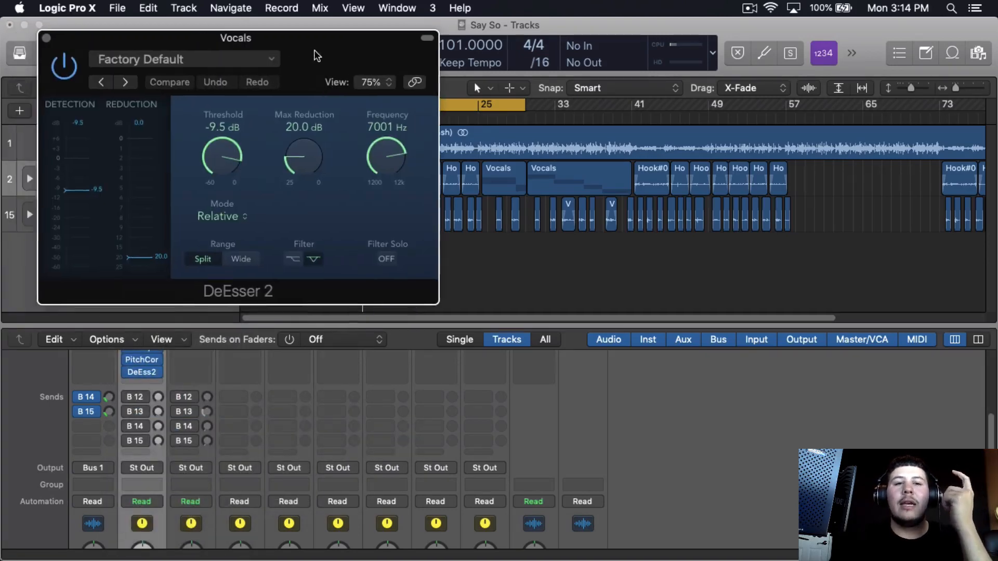
Load the Male Vocal - Split Band preset in DeEsser 2 and move its window clear of the corner.
{"action": "left_click", "coordinate": [288, 60]}
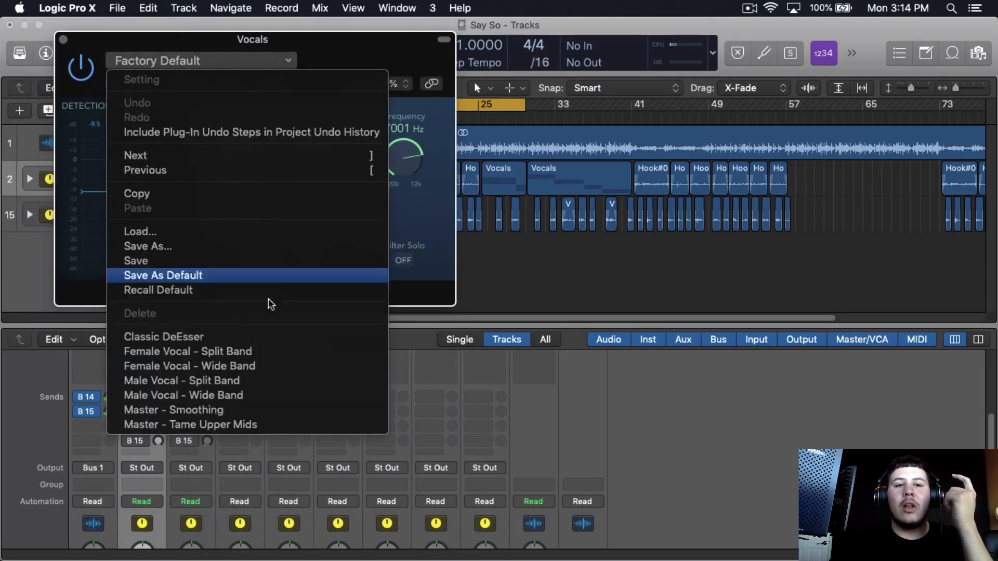
{"action": "left_click", "coordinate": [283, 381]}
{"action": "left_click", "coordinate": [386, 82]}
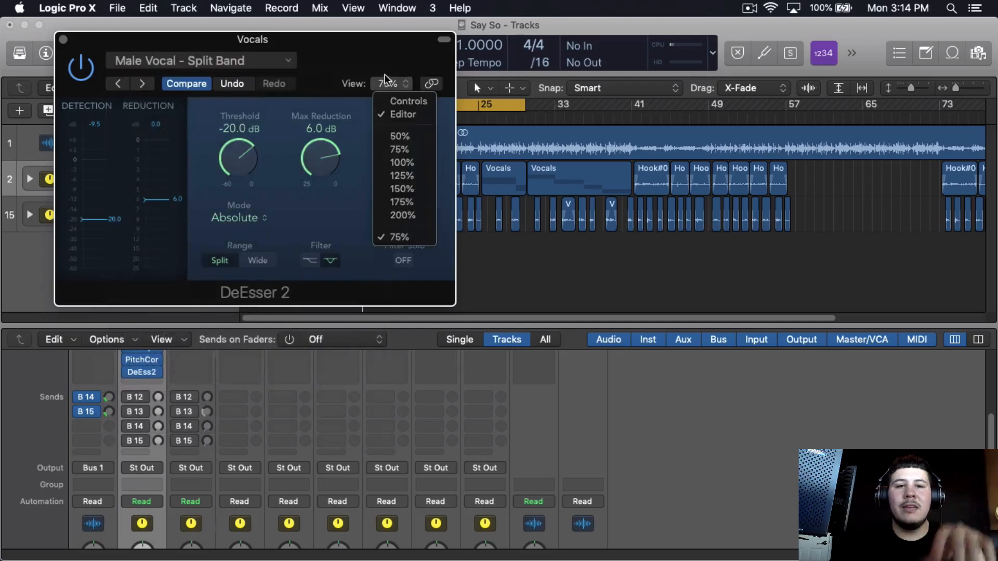
{"action": "left_click", "coordinate": [373, 44]}
{"action": "left_click_drag", "start_coordinate": [372, 44], "coordinate": [473, 65]}
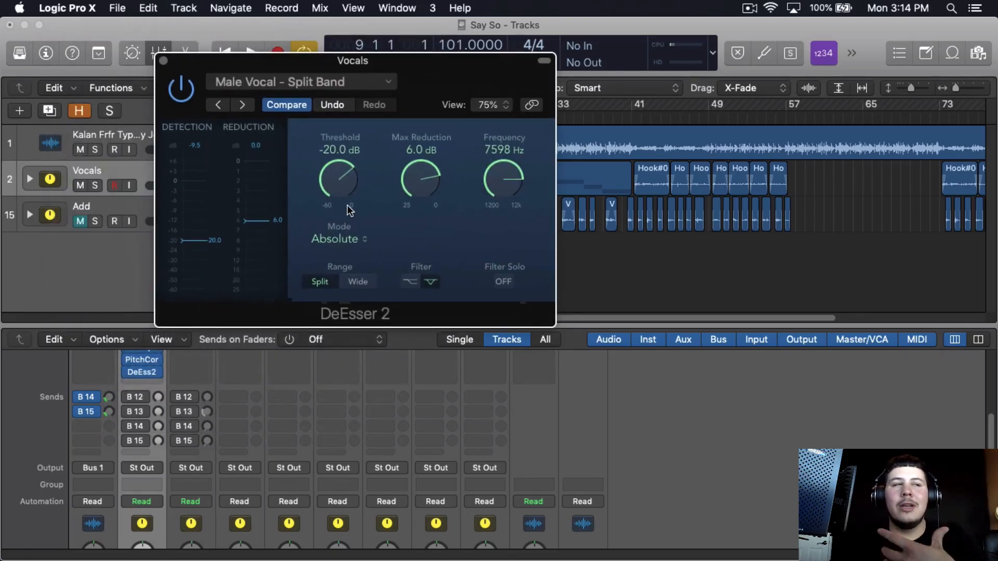
During playback, set DeEsser 2's threshold to -34.0 dB and its max reduction to 5.0 dB.
{"action": "key", "text": "space"}
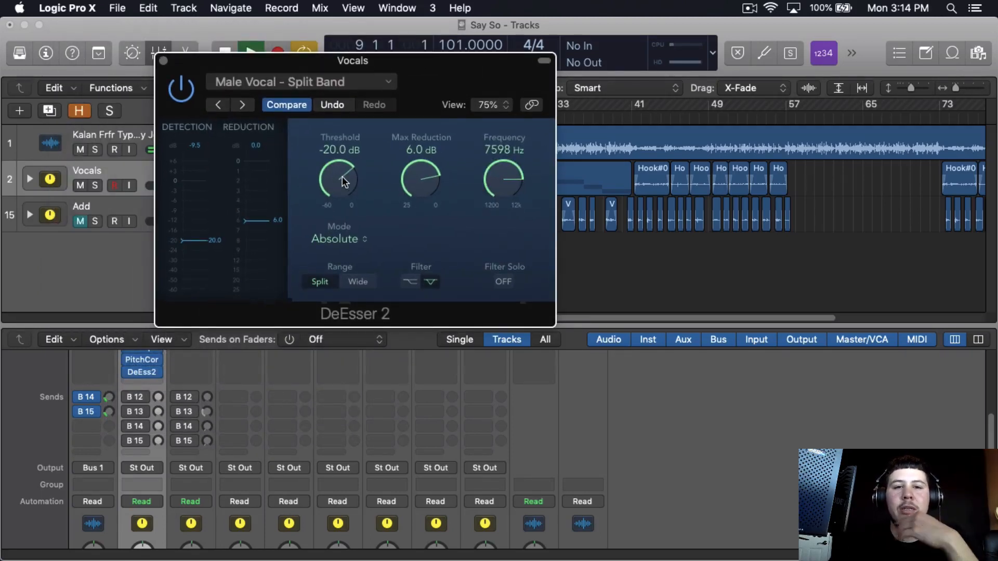
{"action": "left_click_drag", "start_coordinate": [342, 176], "coordinate": [345, 223]}
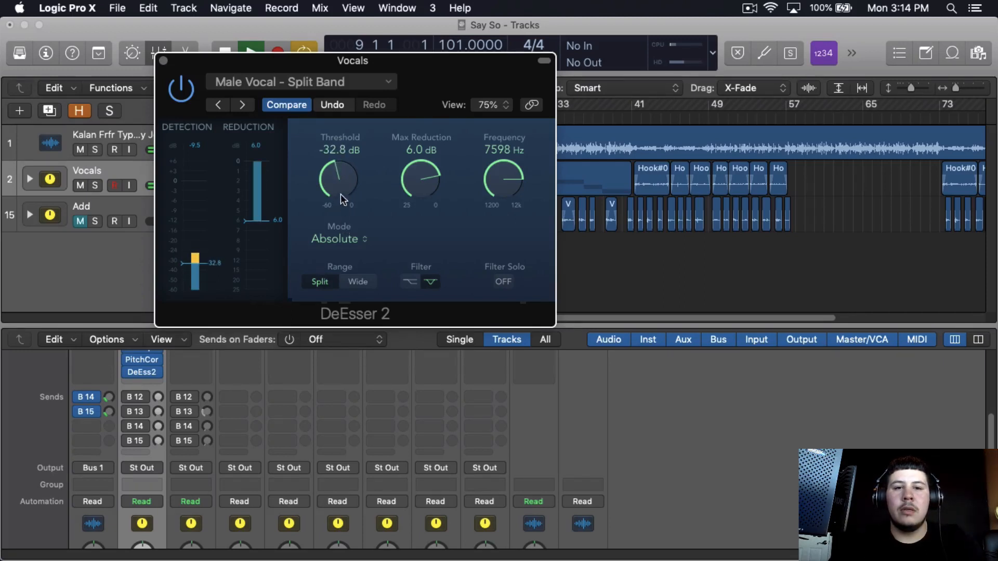
{"action": "left_click_drag", "start_coordinate": [347, 187], "coordinate": [347, 190]}
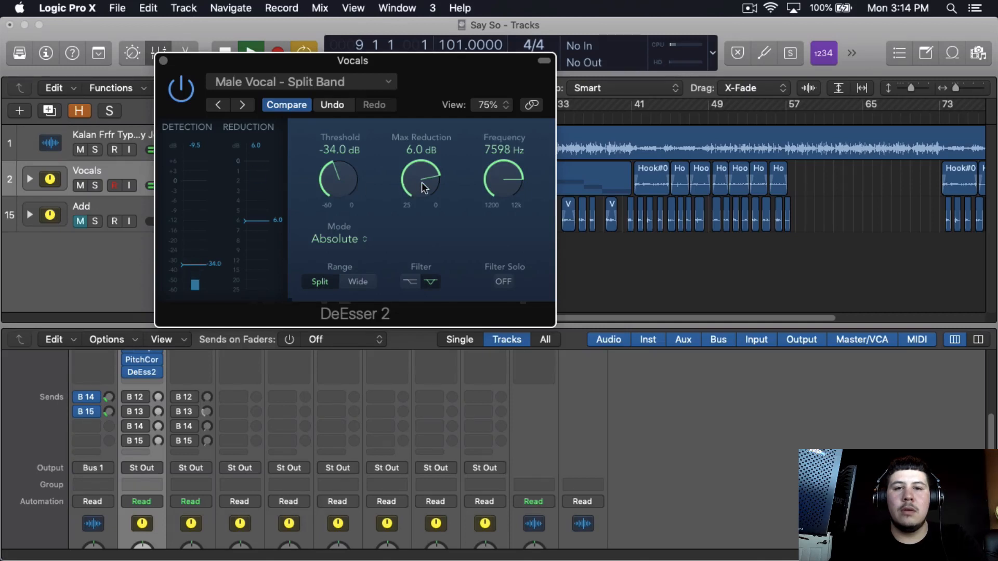
{"action": "mouse_move", "coordinate": [422, 182]}
{"action": "left_mouse_down"}
{"action": "mouse_move", "coordinate": [423, 191]}
{"action": "mouse_move", "coordinate": [426, 182]}
{"action": "left_mouse_up"}
{"action": "left_click_drag", "start_coordinate": [425, 177], "coordinate": [426, 173]}
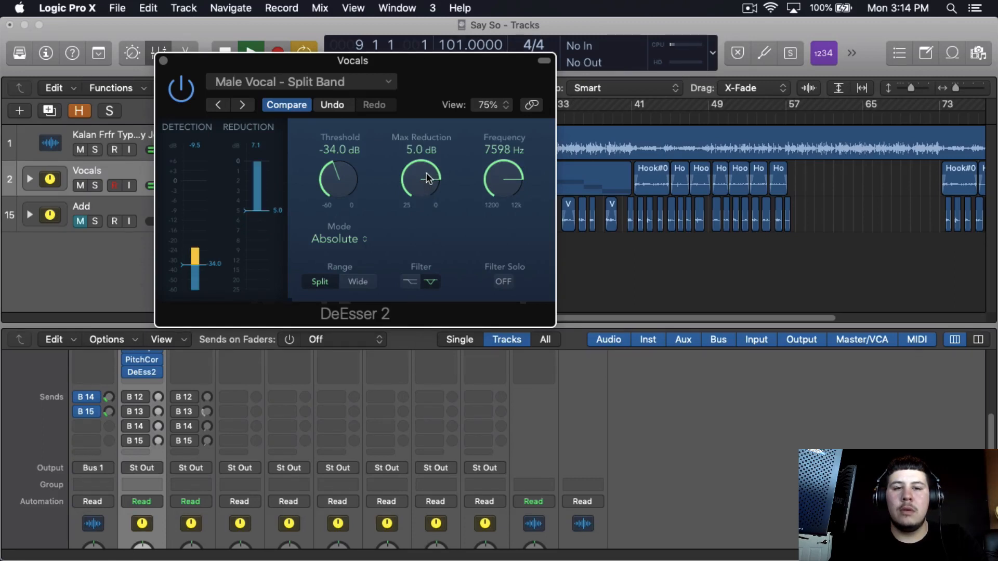
Raise DeEsser 2's frequency to 7820 Hz and switch its filter to the shelving shape.
{"action": "left_click_drag", "start_coordinate": [497, 176], "coordinate": [497, 173]}
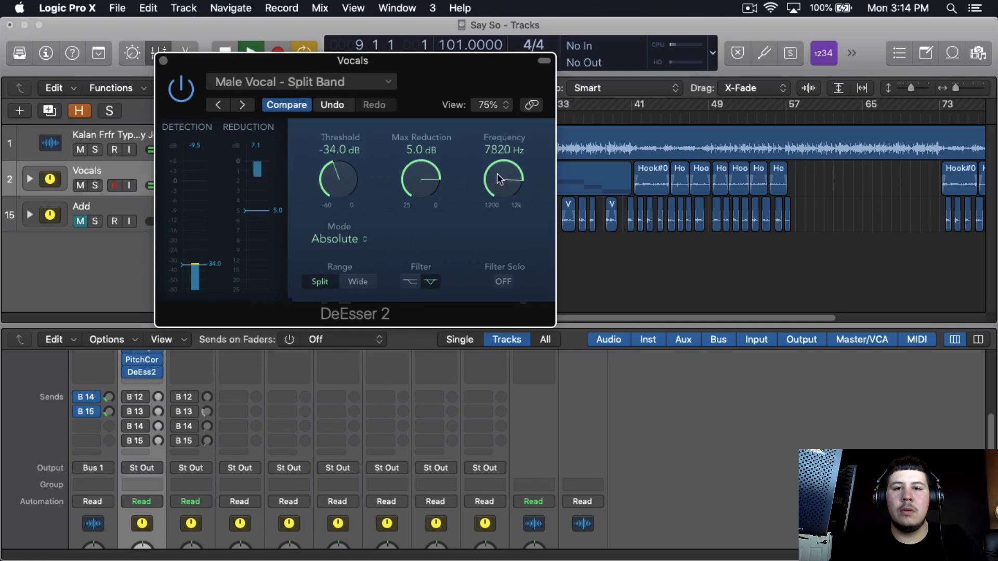
{"action": "left_click", "coordinate": [412, 286]}
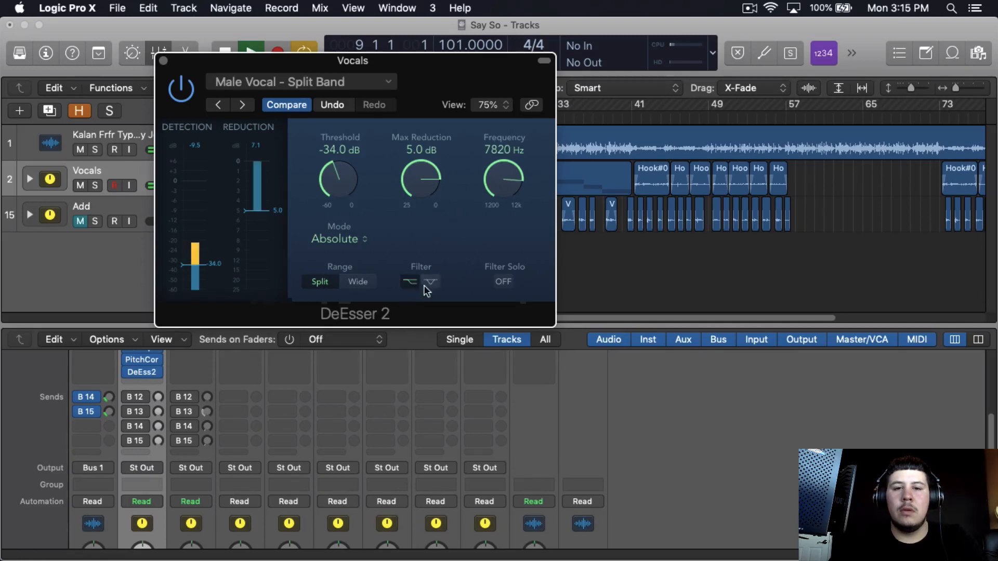
Switch DeEsser 2's range to Wide, close its window and stop playback.
{"action": "left_click", "coordinate": [354, 281]}
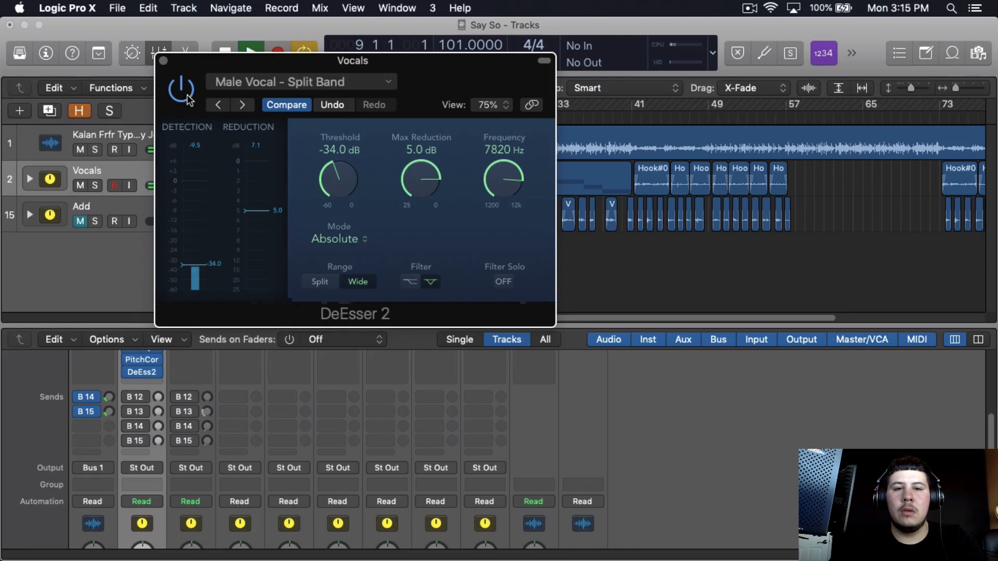
{"action": "left_click", "coordinate": [163, 61]}
{"action": "key", "text": "space"}
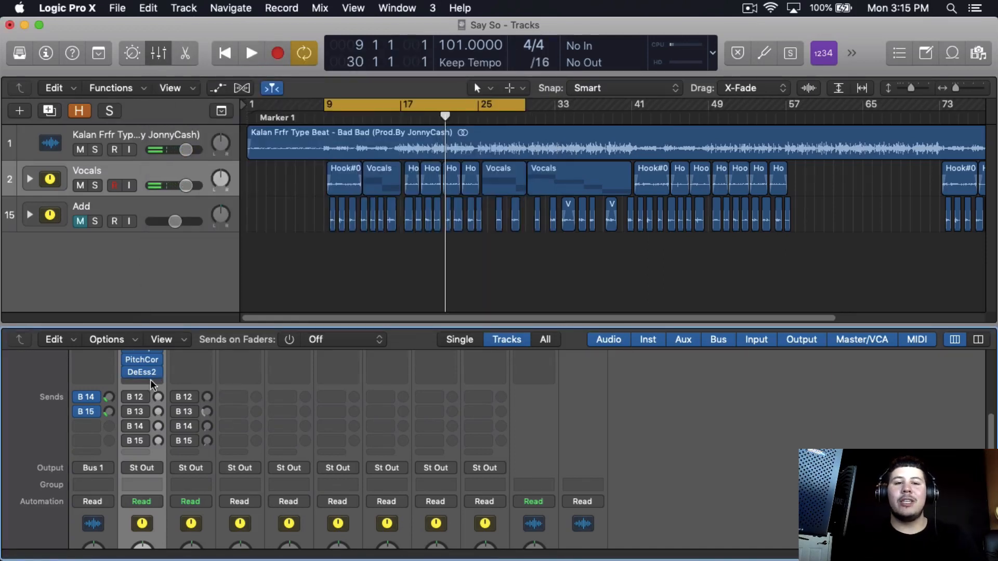
{"action": "left_click", "coordinate": [150, 379]}
{"action": "mouse_move", "coordinate": [181, 550]}
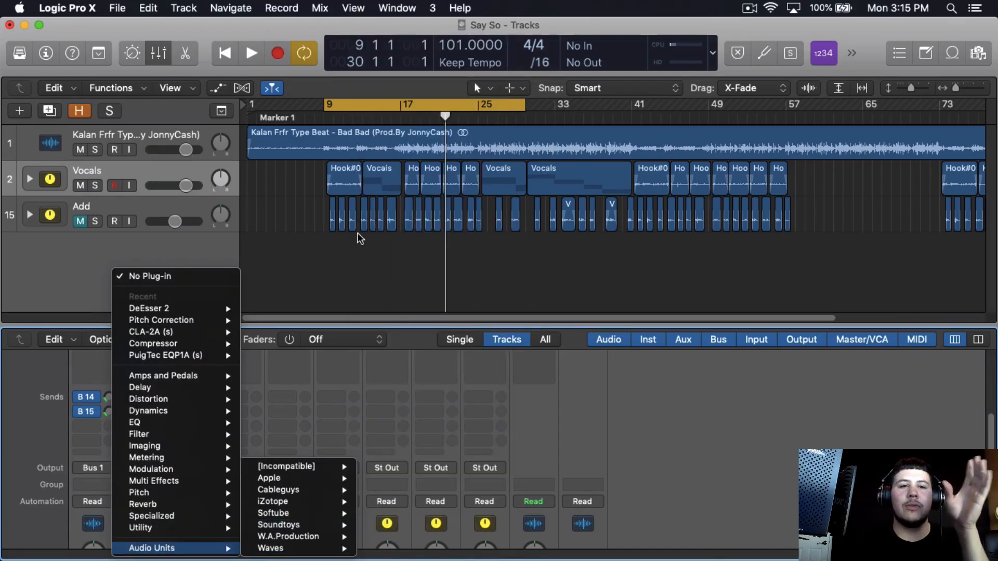
{"action": "left_click", "coordinate": [288, 242]}
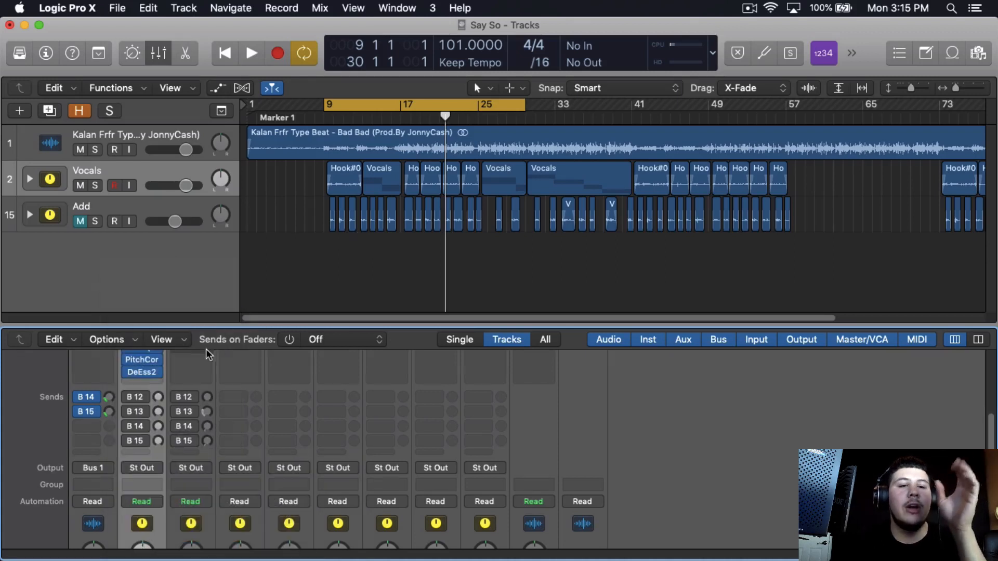
Insert a stereo Stereo Spread imaging plug-in after DeEsser 2 on the Vocals bus.
{"action": "left_click", "coordinate": [158, 381]}
{"action": "mouse_move", "coordinate": [158, 468]}
{"action": "mouse_move", "coordinate": [165, 489]}
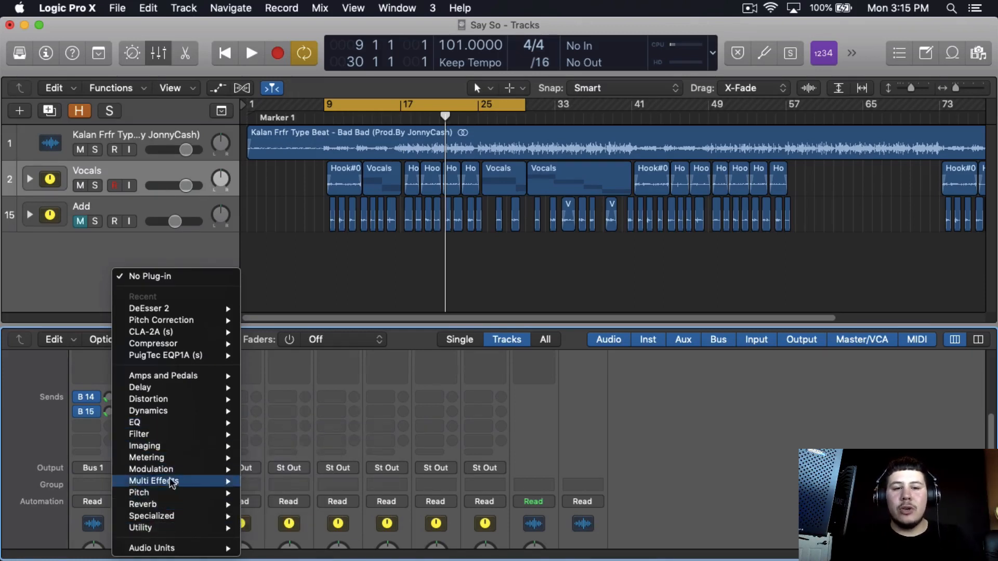
{"action": "mouse_move", "coordinate": [179, 453]}
{"action": "mouse_move", "coordinate": [364, 470]}
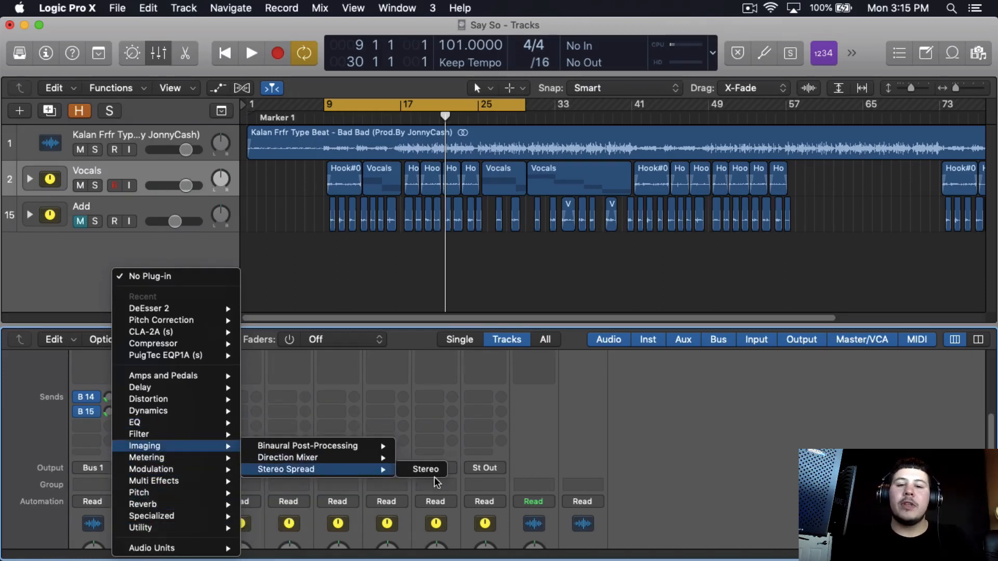
{"action": "left_click", "coordinate": [434, 474]}
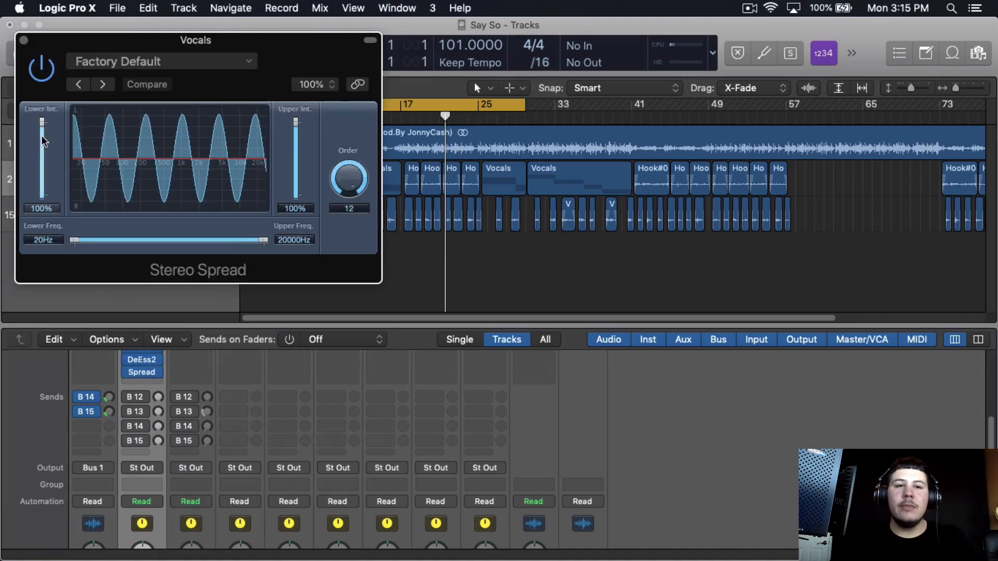
Set Stereo Spread's lower intensity to 0% and its lower frequency to 590 Hz.
{"action": "double_click", "coordinate": [51, 211]}
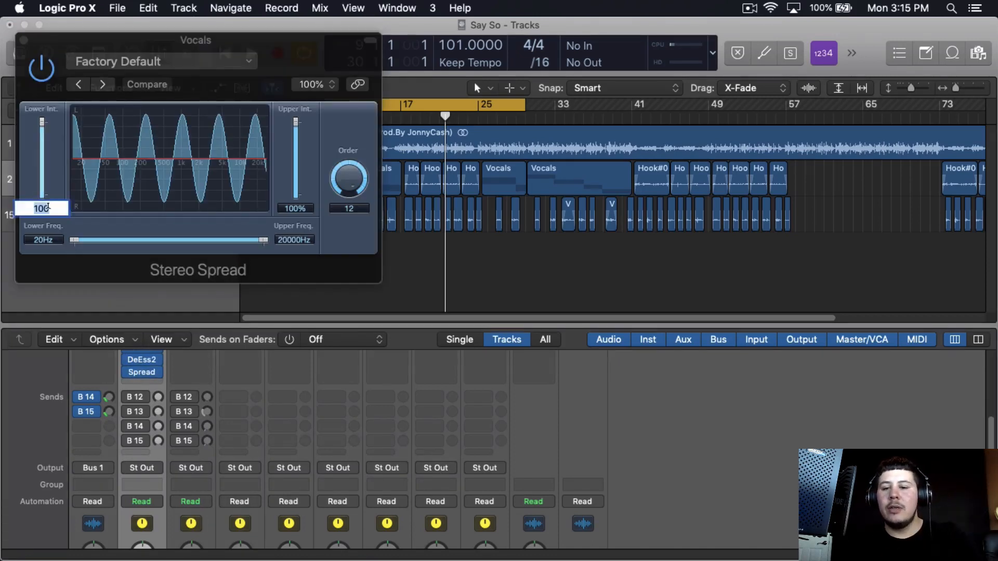
{"action": "type", "text": "0"}
{"action": "key", "text": "Return"}
{"action": "left_click_drag", "start_coordinate": [70, 242], "coordinate": [163, 240]}
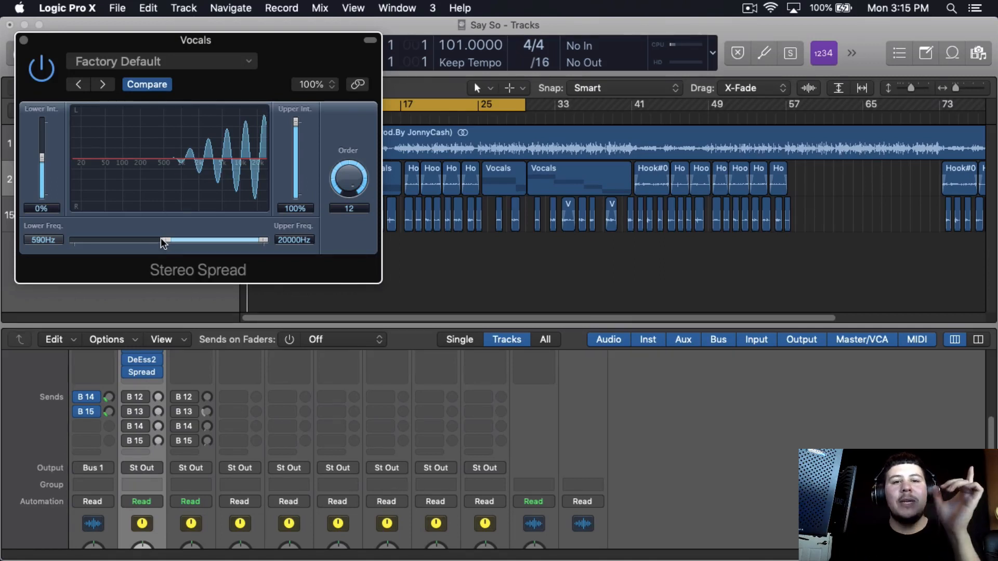
Reduce Stereo Spread's upper intensity to 24% and toggle its bypass to compare the sound.
{"action": "left_click_drag", "start_coordinate": [294, 119], "coordinate": [296, 148]}
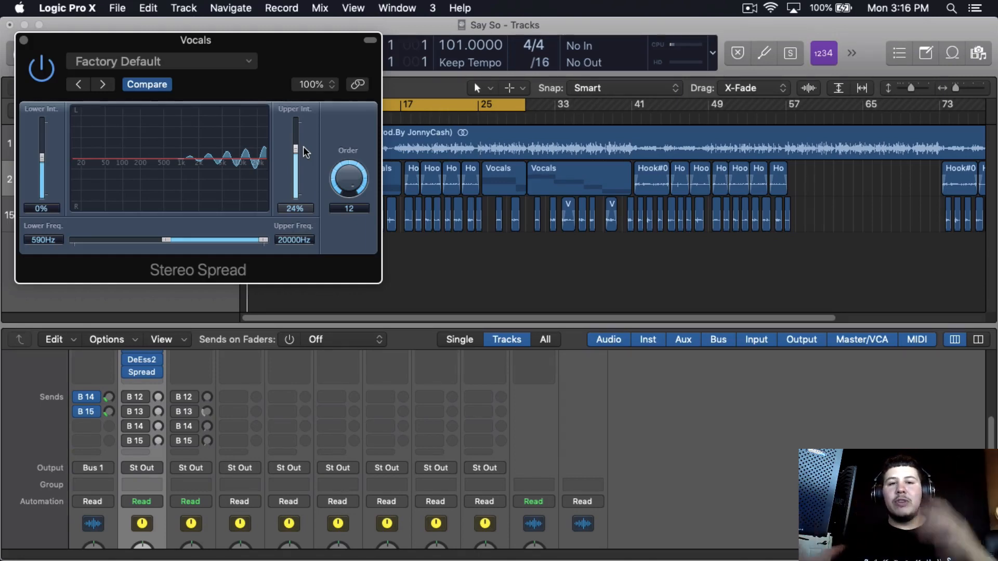
{"action": "left_click_drag", "start_coordinate": [267, 67], "coordinate": [333, 62]}
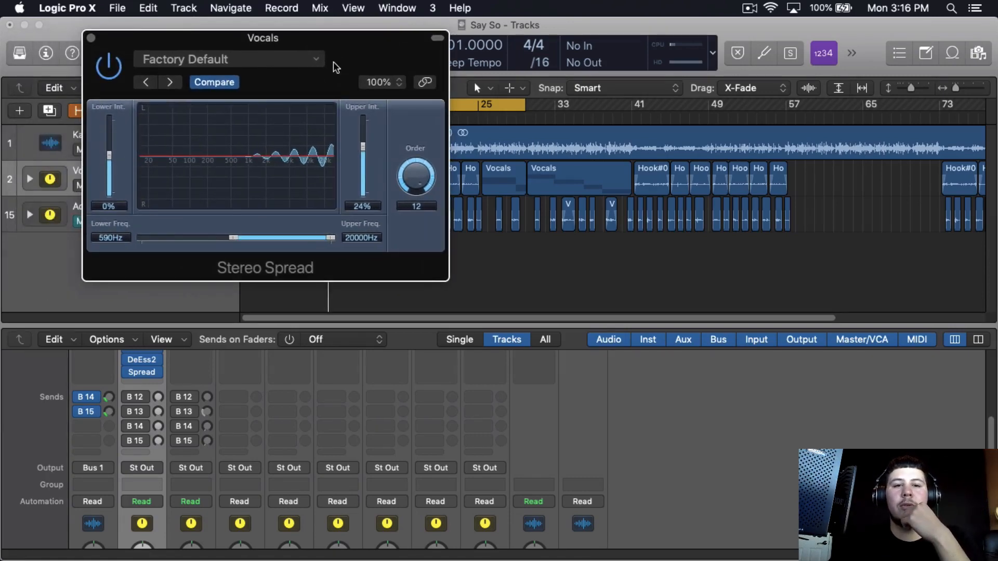
{"action": "left_click", "coordinate": [111, 73]}
Set Pitch Correction's response on the Vocals bus to 102 ms and close its window.
{"action": "scroll", "coordinate": [183, 391], "scroll_direction": "up", "scroll_amount": 2}
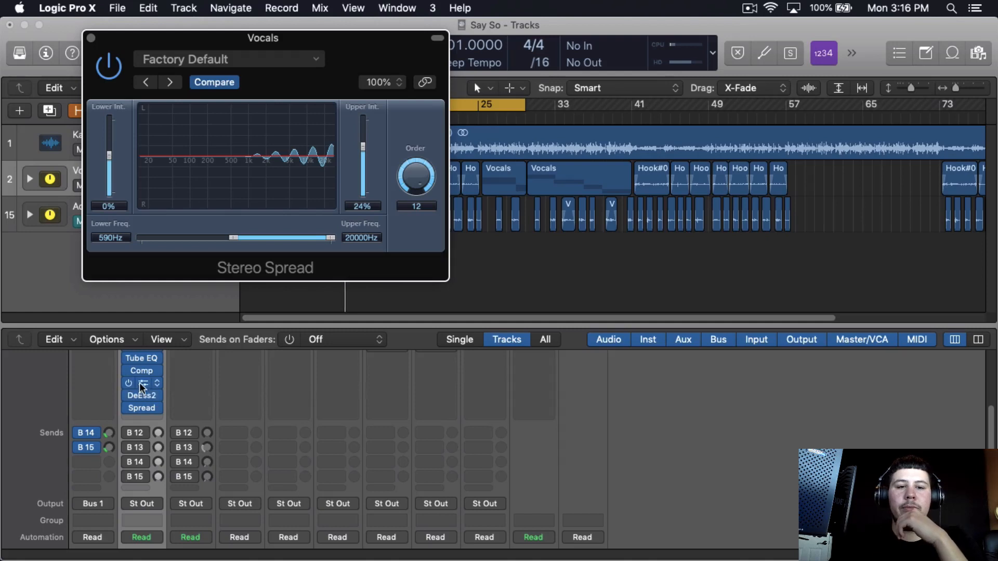
{"action": "left_click", "coordinate": [139, 383]}
{"action": "left_click_drag", "start_coordinate": [629, 344], "coordinate": [630, 345]}
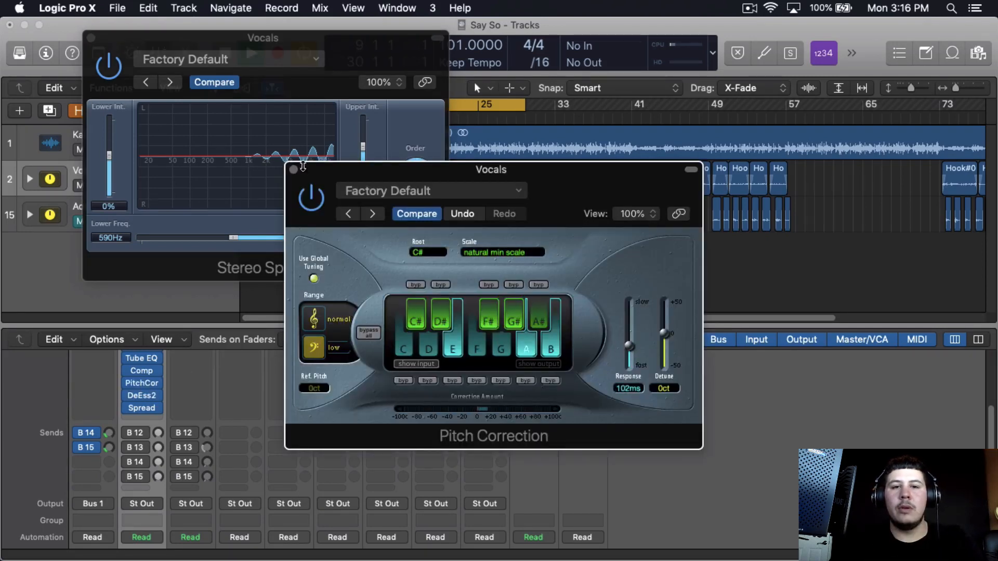
{"action": "left_click", "coordinate": [293, 169]}
Audition the Vocals bus with Stereo Spread active, stop playback and close the plug-in window.
{"action": "left_click_drag", "start_coordinate": [375, 79], "coordinate": [500, 111]}
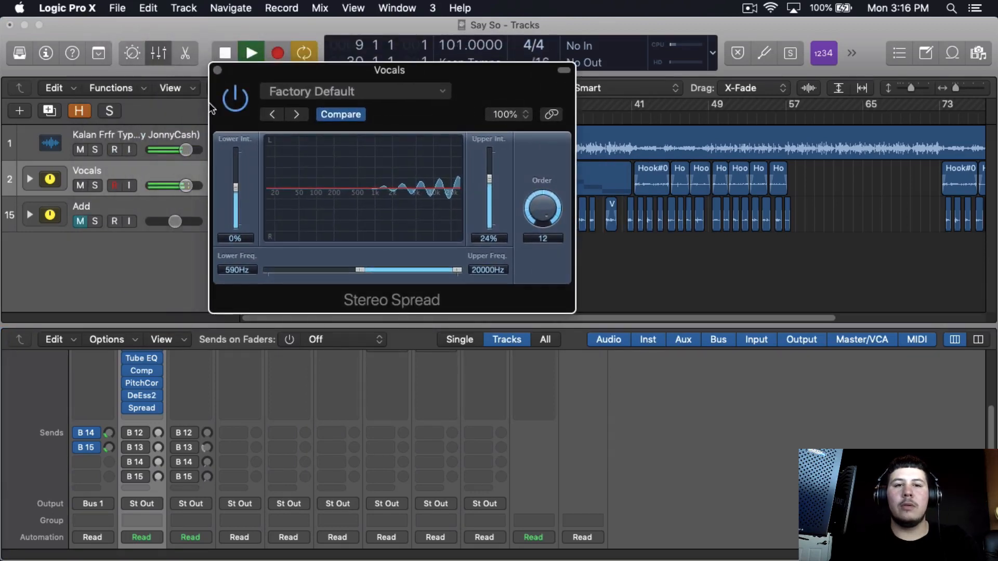
{"action": "key", "text": "space"}
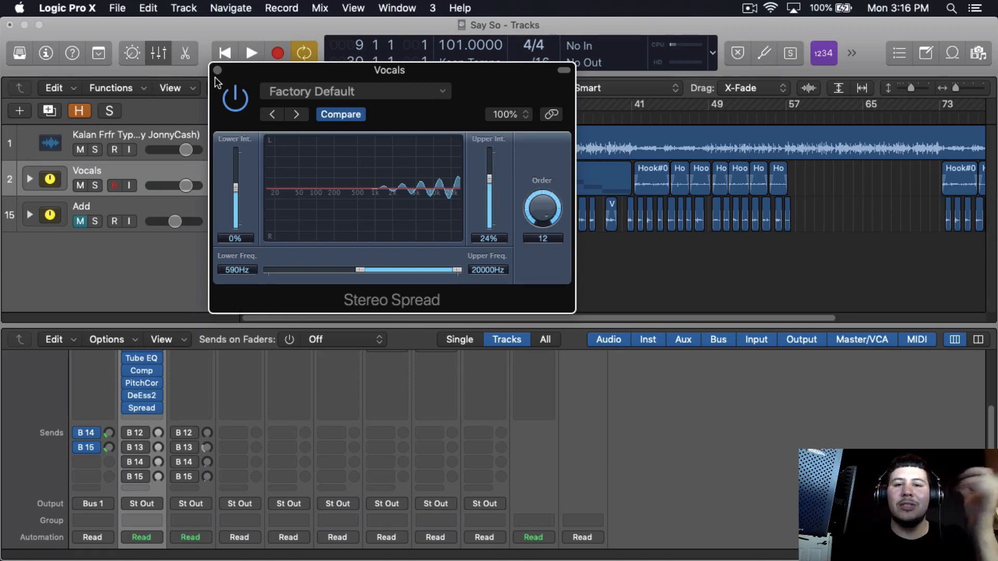
{"action": "left_click", "coordinate": [217, 70]}
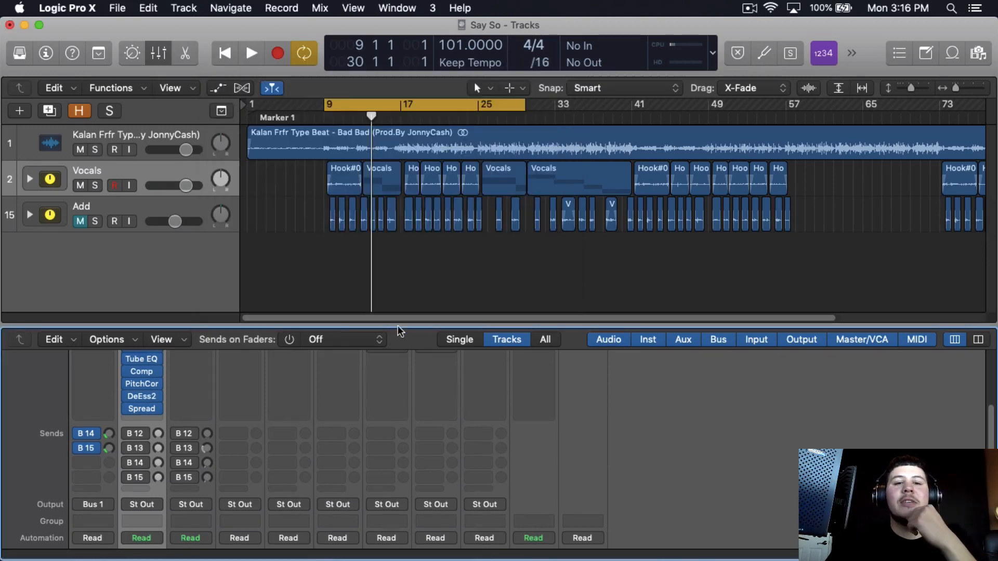
Enlarge the mixer and activate the Vocals bus's B 12 send and the Little Rad plug-in on the B 12 channel.
{"action": "left_click_drag", "start_coordinate": [398, 327], "coordinate": [399, 214]}
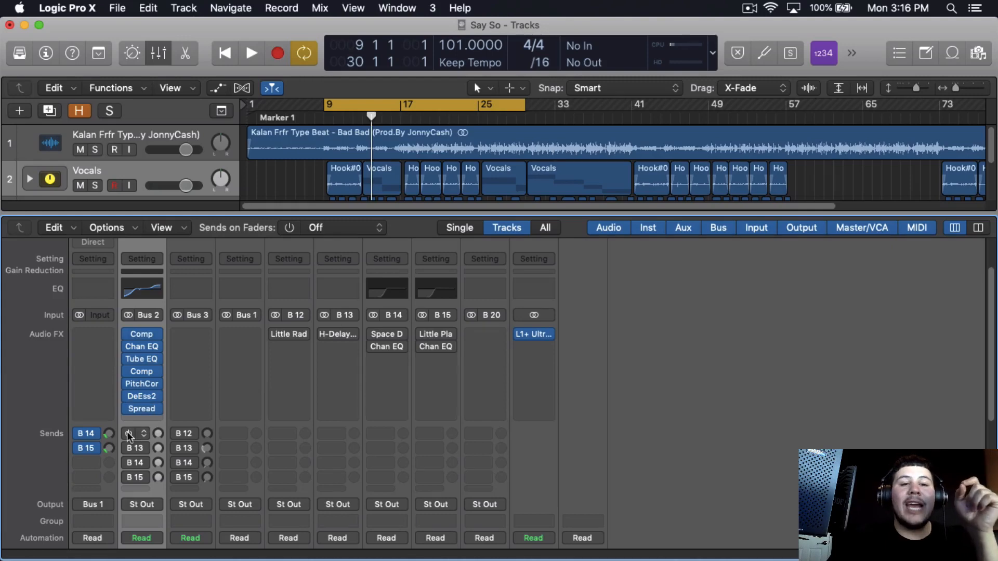
{"action": "left_click", "coordinate": [286, 335]}
{"action": "left_click", "coordinate": [23, 40]}
Insert Softube's Saturation Knob below Little Rad on the B 12 channel and close its window.
{"action": "left_click", "coordinate": [288, 346]}
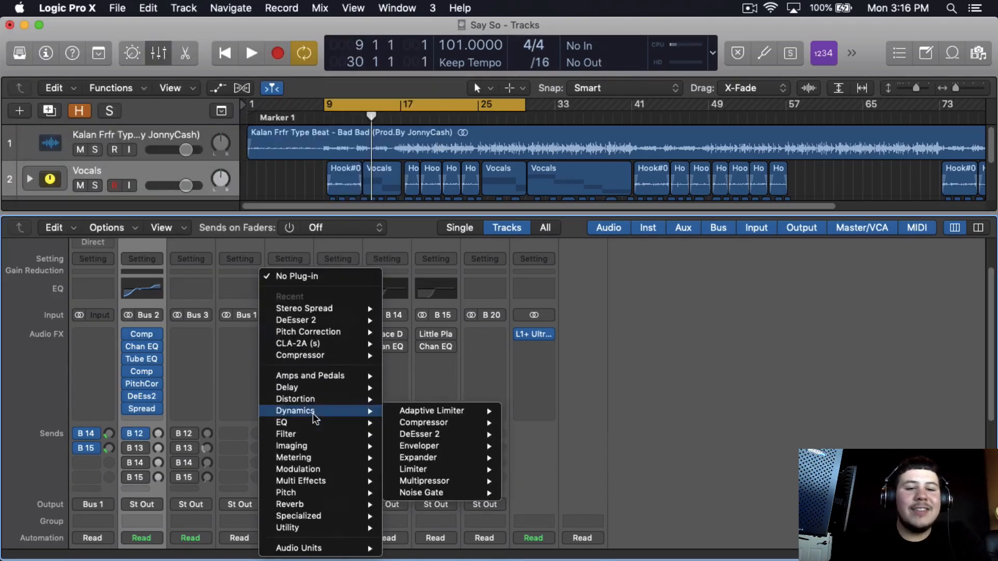
{"action": "mouse_move", "coordinate": [358, 548]}
{"action": "mouse_move", "coordinate": [434, 514]}
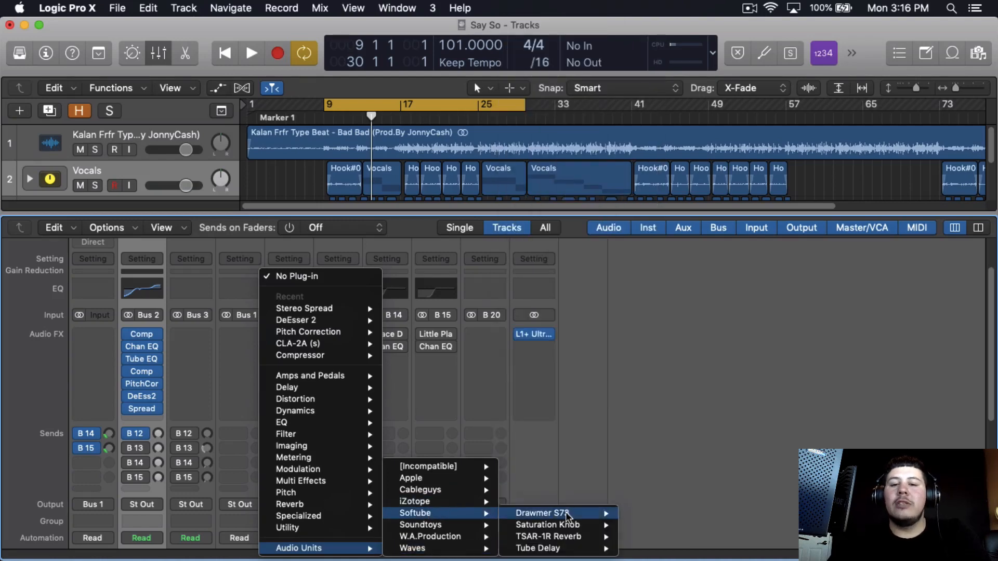
{"action": "mouse_move", "coordinate": [572, 525]}
{"action": "left_click", "coordinate": [624, 536]}
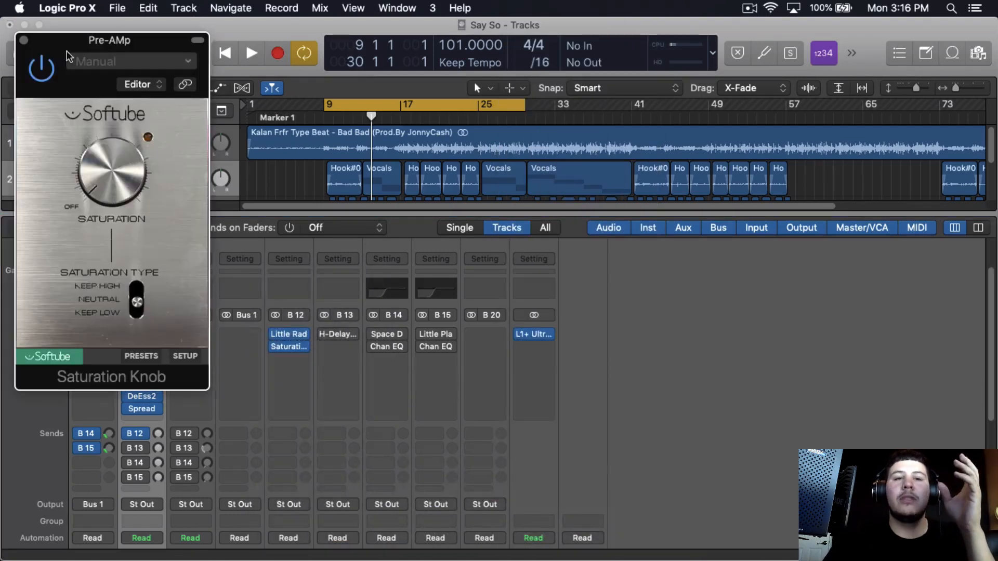
{"action": "left_click", "coordinate": [10, 25]}
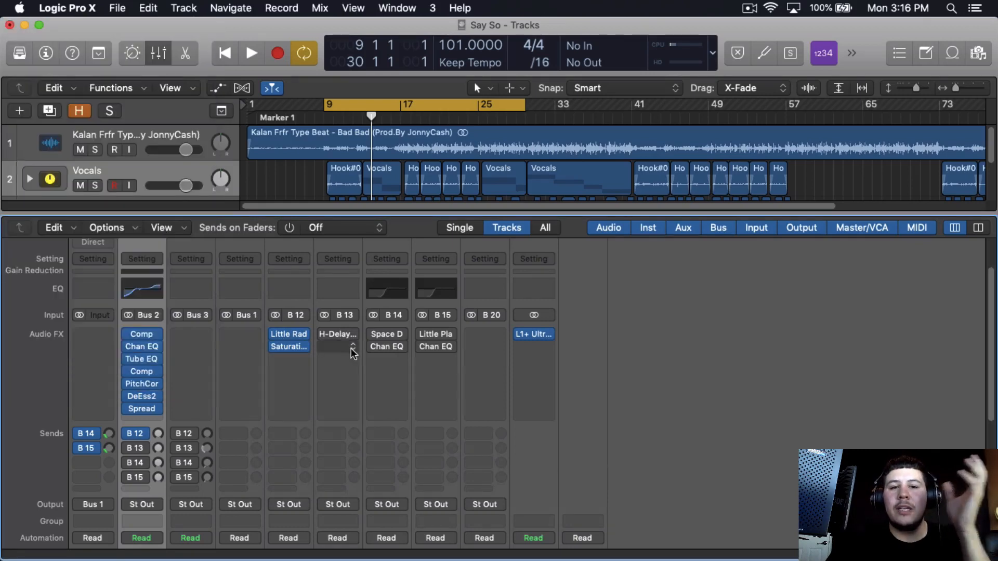
Review the built-in Distortion plug-ins that could replace Saturation Knob on the B 12 channel, leaving the slot as is.
{"action": "left_click", "coordinate": [308, 346]}
{"action": "mouse_move", "coordinate": [314, 345]}
{"action": "mouse_move", "coordinate": [340, 380]}
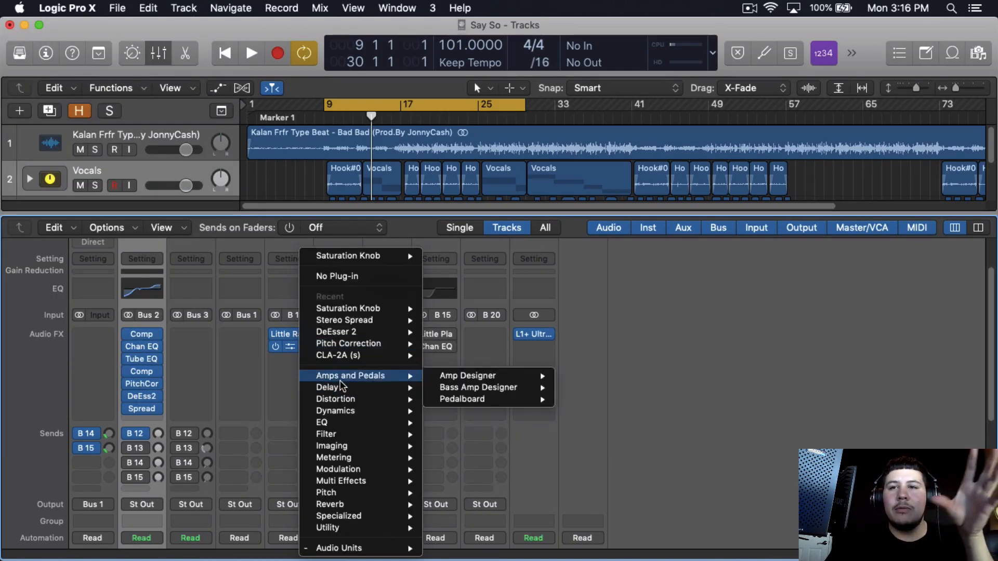
{"action": "mouse_move", "coordinate": [343, 399]}
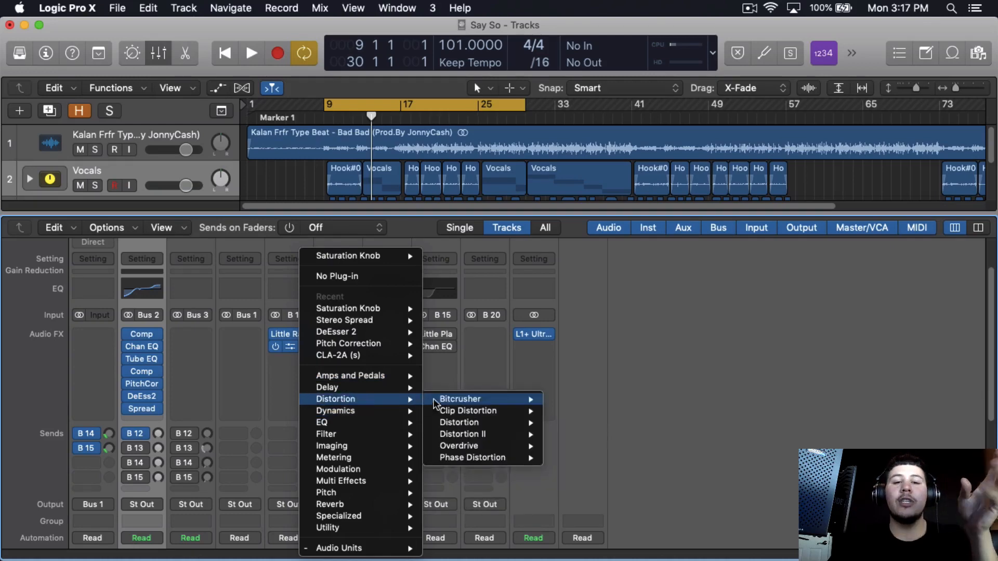
{"action": "mouse_move", "coordinate": [441, 410]}
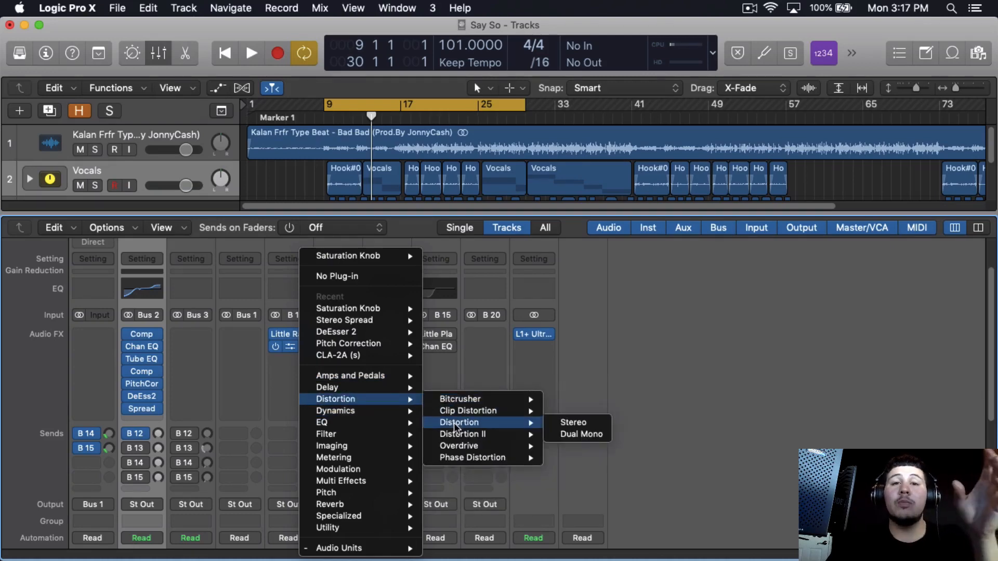
{"action": "mouse_move", "coordinate": [460, 446]}
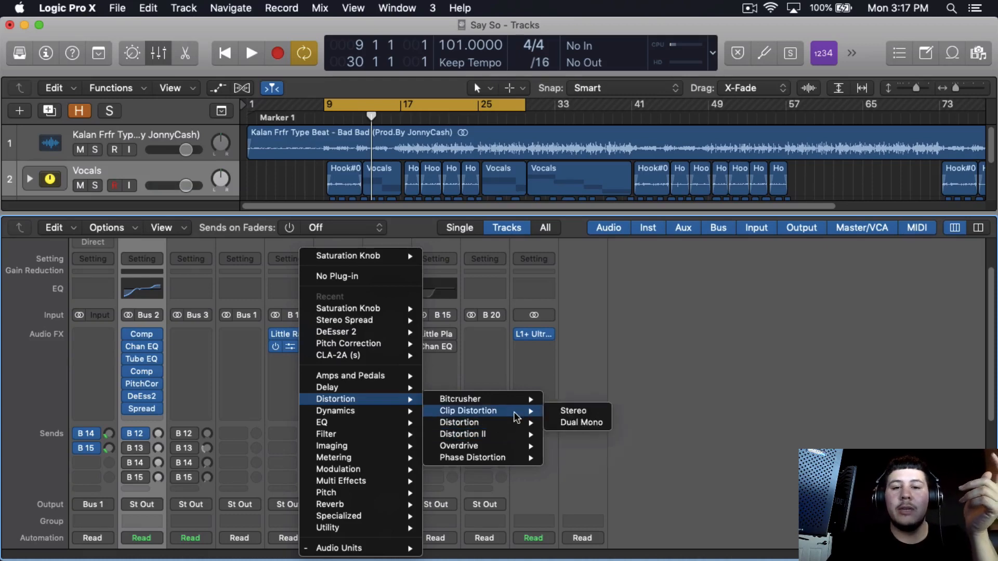
{"action": "mouse_move", "coordinate": [514, 402]}
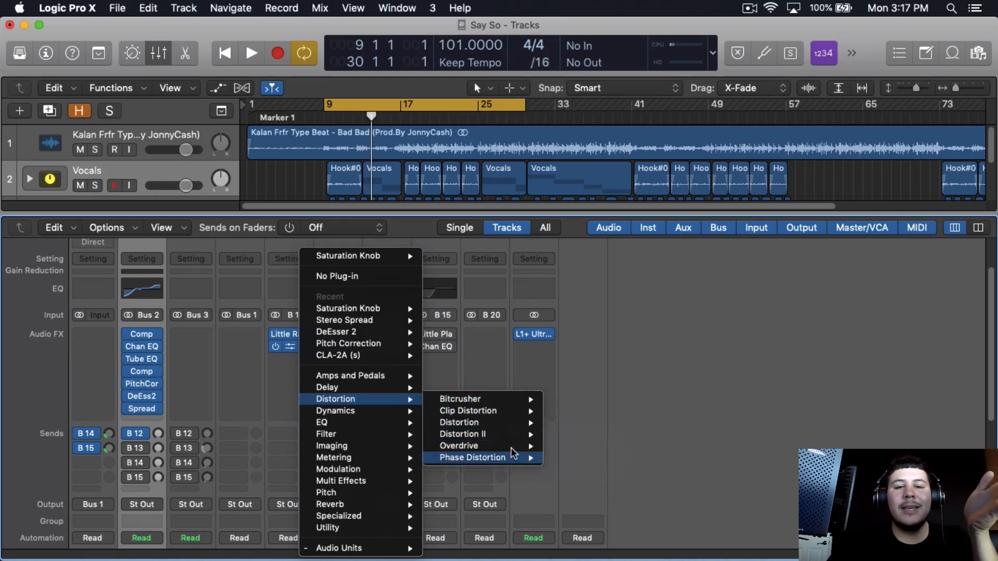
{"action": "mouse_move", "coordinate": [519, 429]}
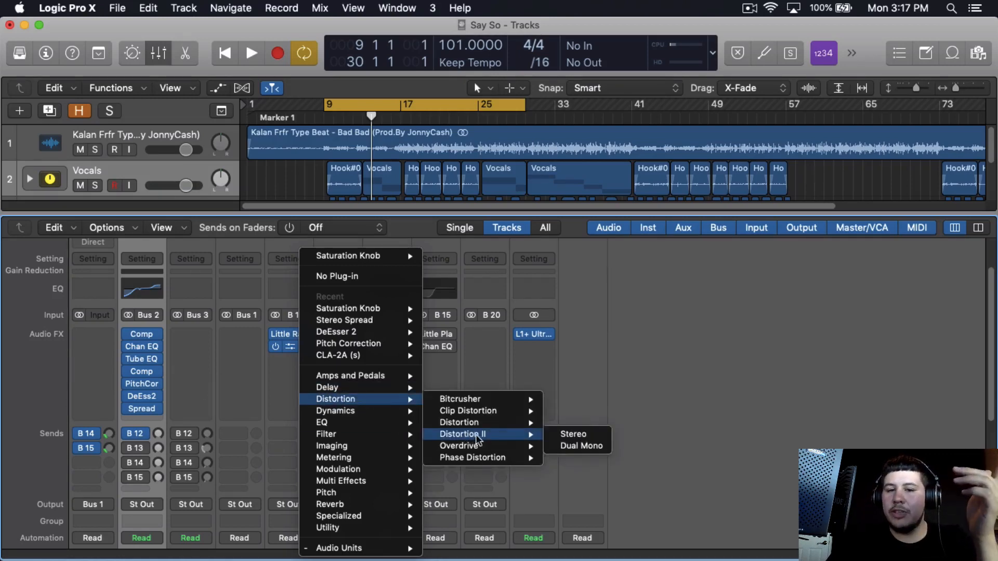
{"action": "left_click", "coordinate": [800, 359]}
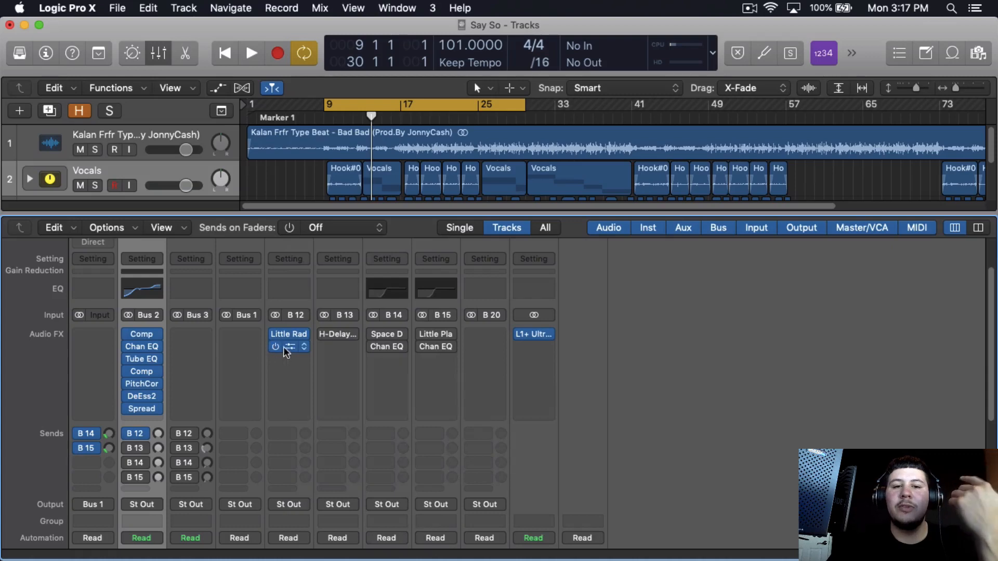
Remove Saturation Knob from the B 12 channel.
{"action": "left_click", "coordinate": [304, 347]}
{"action": "left_click", "coordinate": [328, 278]}
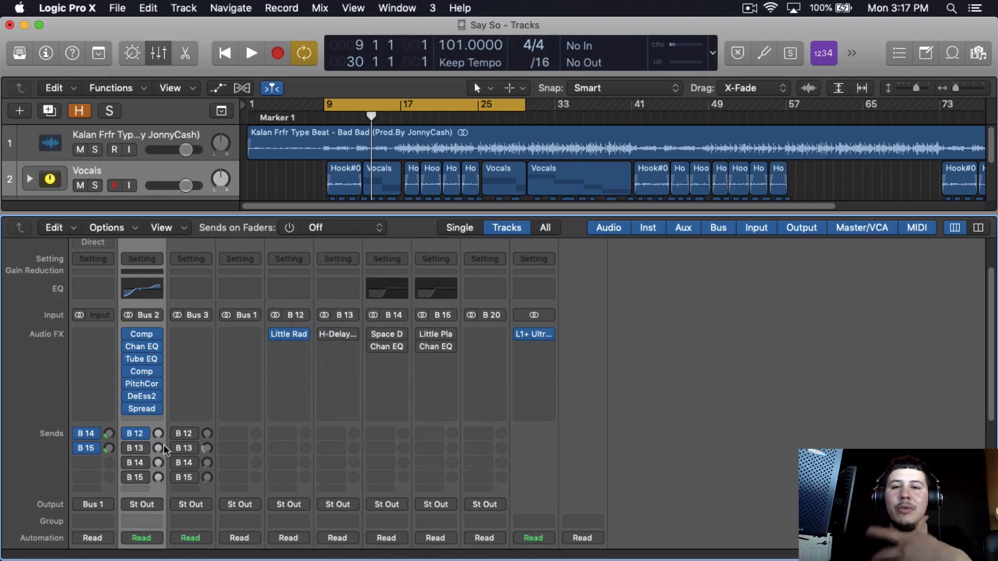
During playback, set the Vocals bus's B 12 send level to about -25 dB while auditioning Little Rad, and stop playback.
{"action": "key", "text": "space"}
{"action": "left_click_drag", "start_coordinate": [158, 437], "coordinate": [158, 458]}
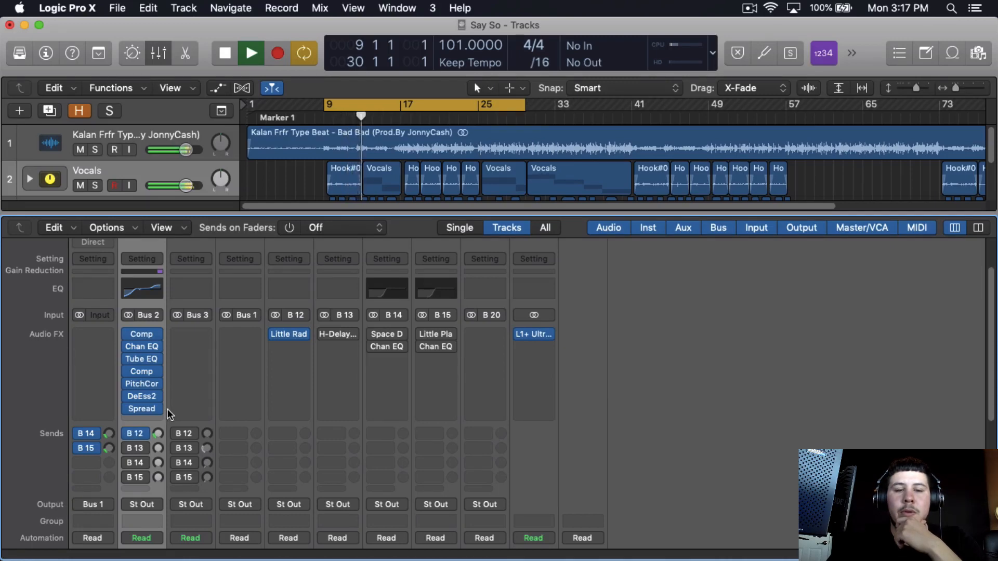
{"action": "scroll", "coordinate": [434, 386], "scroll_direction": "down", "scroll_amount": 1}
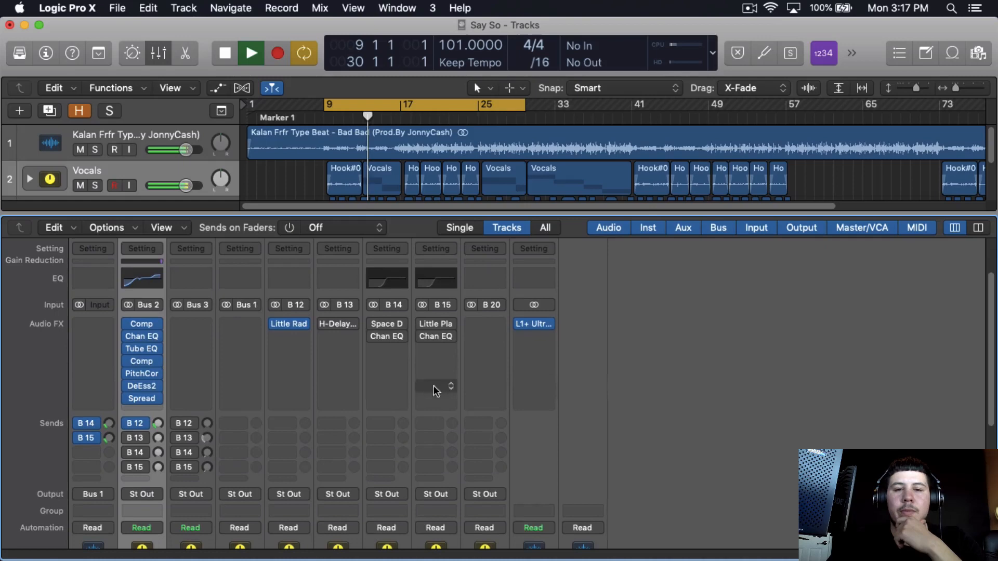
{"action": "left_click", "coordinate": [286, 338]}
{"action": "left_click", "coordinate": [279, 322]}
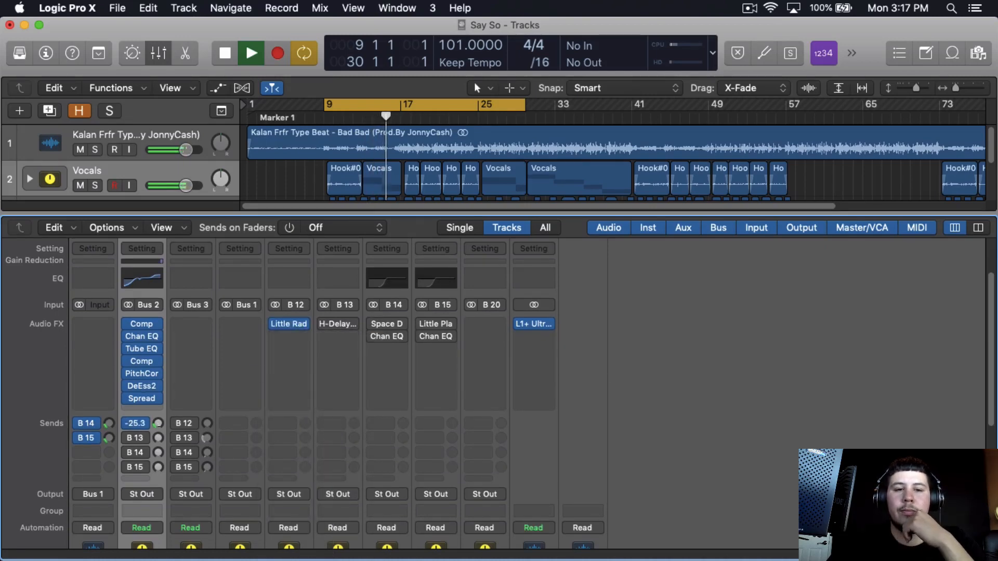
{"action": "left_click_drag", "start_coordinate": [158, 423], "coordinate": [158, 429]}
{"action": "left_click", "coordinate": [706, 488]}
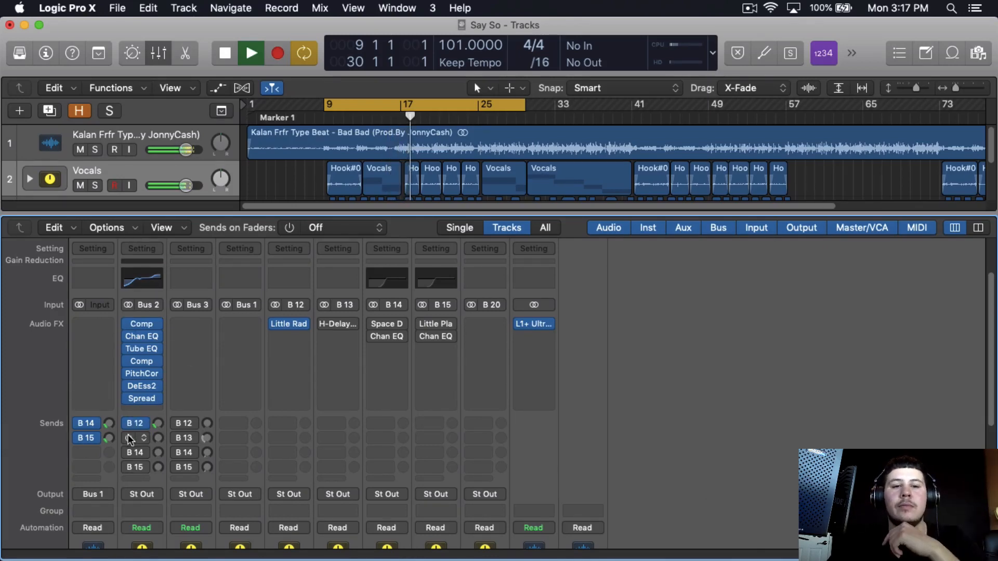
{"action": "key", "text": "space"}
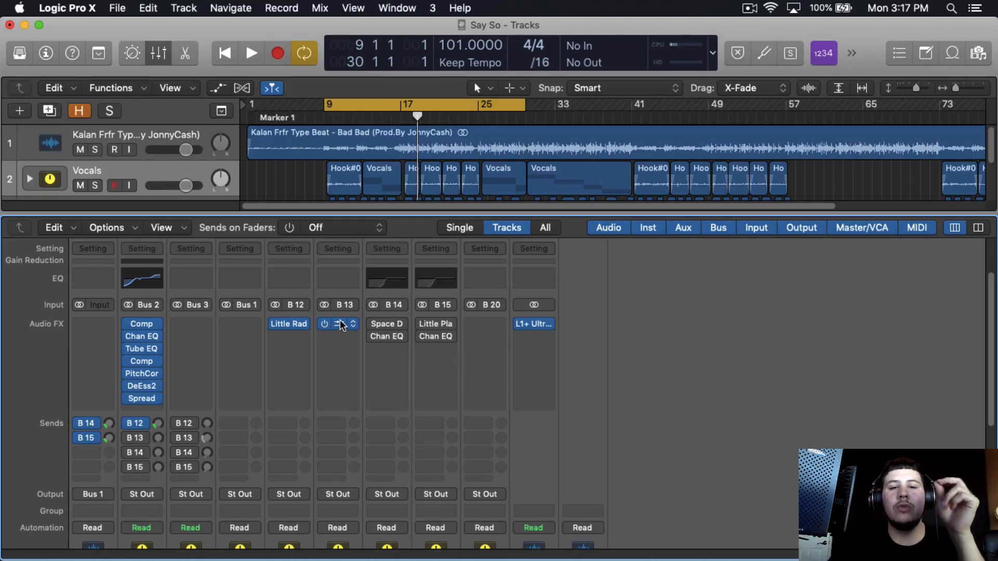
Review the H-Delay settings on the B 13 delay channel, including its filters and feedback, and close its window.
{"action": "left_click", "coordinate": [339, 325]}
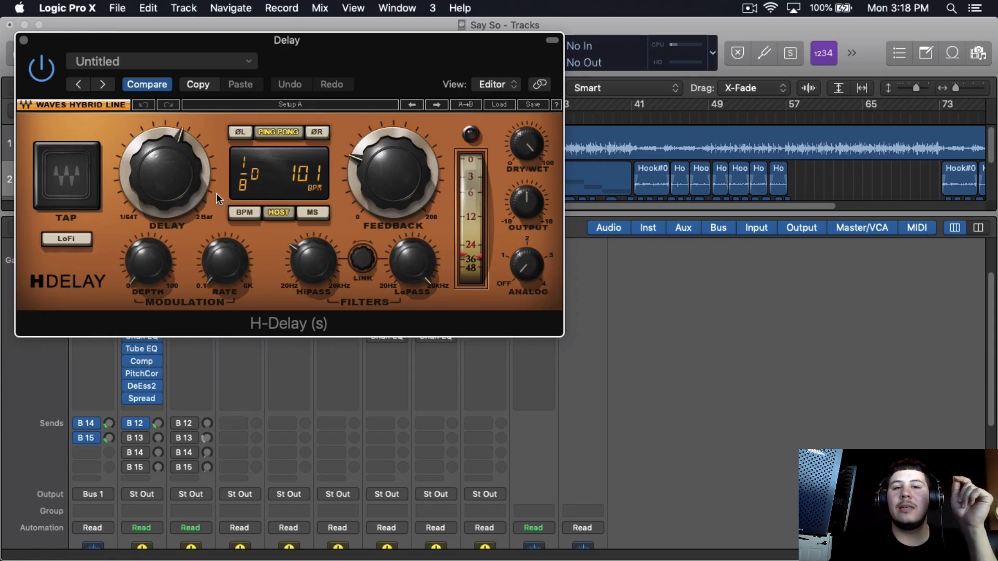
{"action": "left_click_drag", "start_coordinate": [335, 264], "coordinate": [336, 265]}
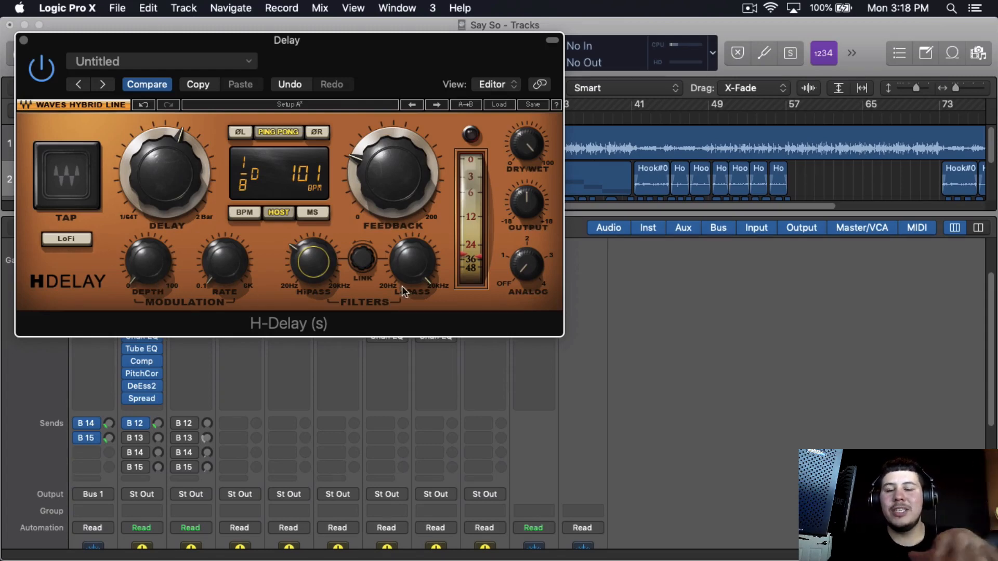
{"action": "left_click", "coordinate": [401, 208]}
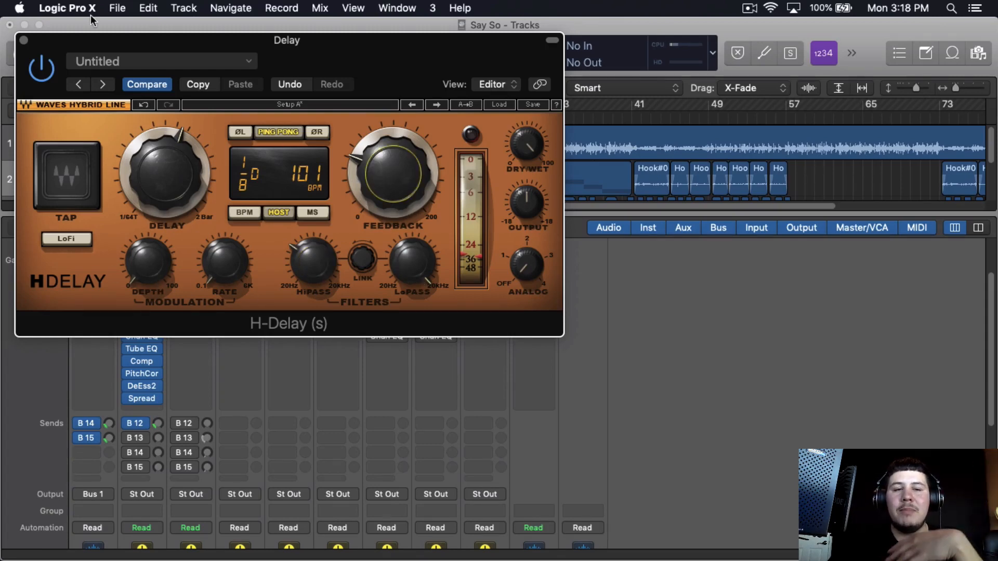
{"action": "left_click", "coordinate": [22, 40]}
Insert a stereo Compressor below H-Delay on the B 13 channel and choose the Studio FET model.
{"action": "left_click", "coordinate": [333, 336]}
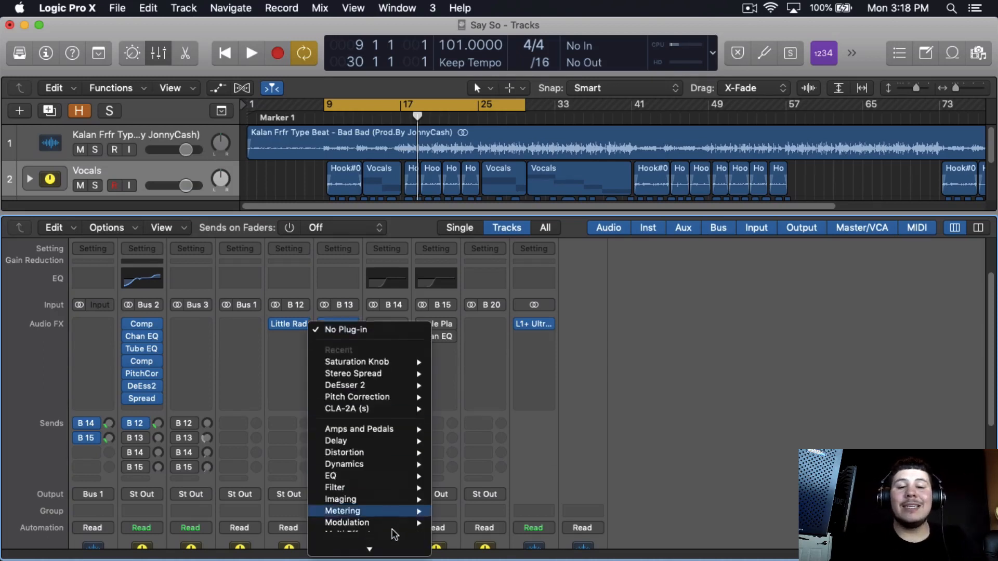
{"action": "mouse_move", "coordinate": [389, 526]}
{"action": "mouse_move", "coordinate": [367, 437]}
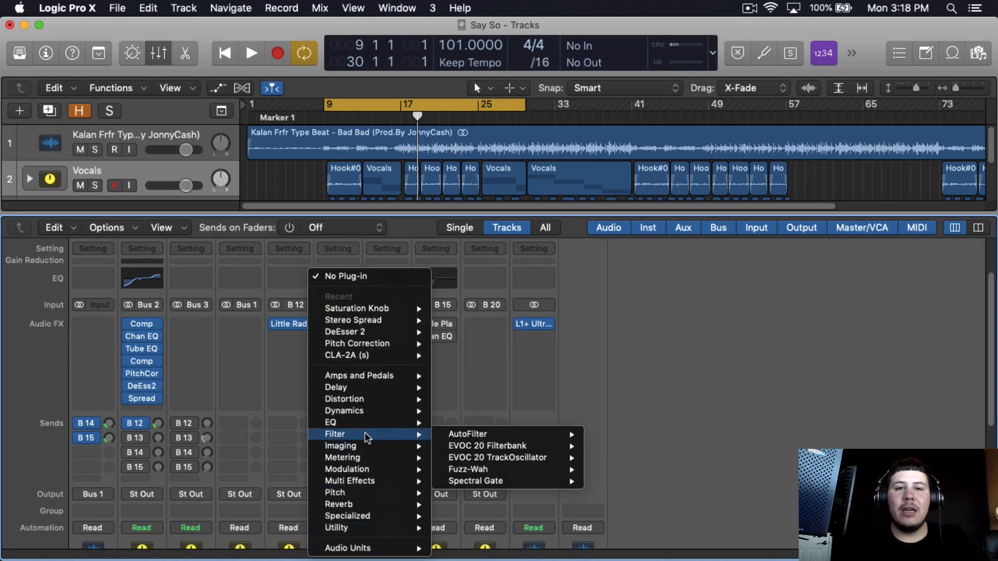
{"action": "mouse_move", "coordinate": [372, 412]}
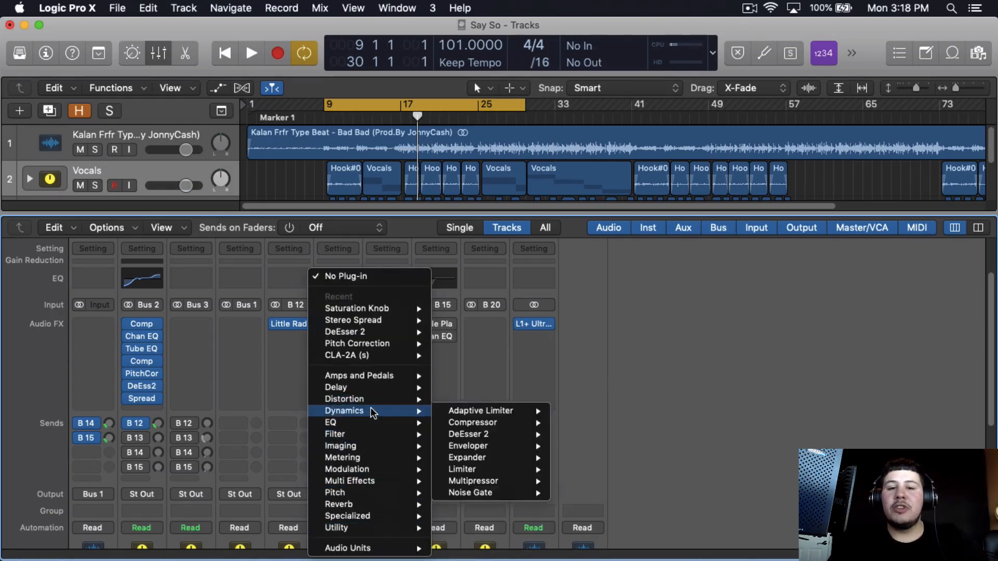
{"action": "mouse_move", "coordinate": [515, 425]}
{"action": "left_click", "coordinate": [567, 423]}
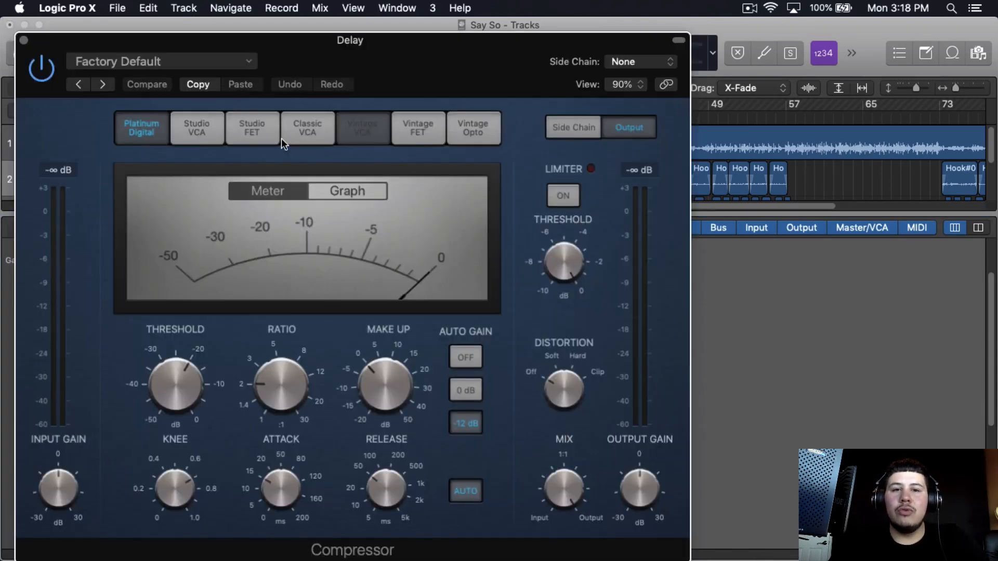
{"action": "left_click", "coordinate": [287, 136]}
{"action": "left_click", "coordinate": [256, 131]}
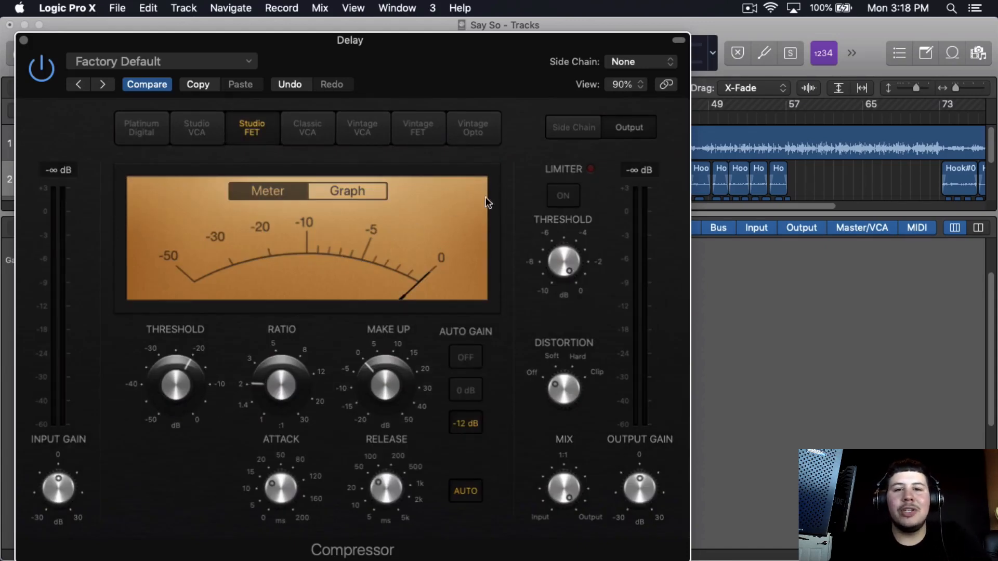
Set the B 13 Compressor's side chain source to Bus 2.
{"action": "left_click", "coordinate": [570, 135]}
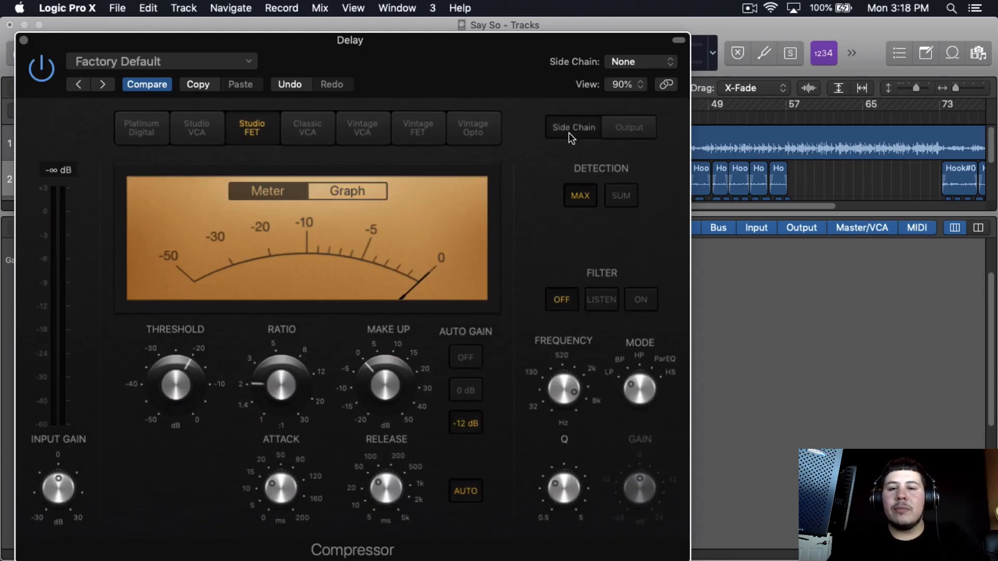
{"action": "left_click", "coordinate": [641, 62]}
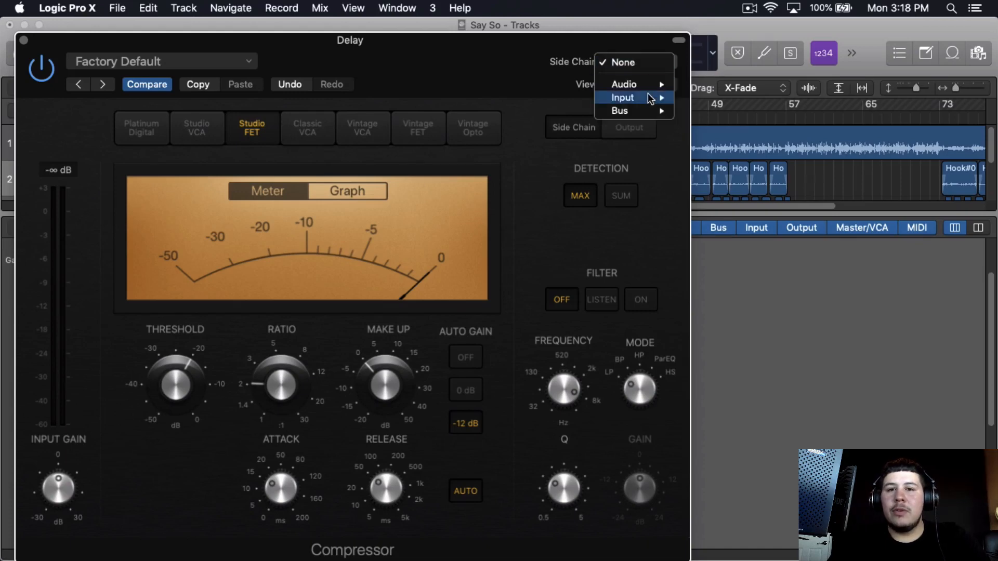
{"action": "left_click_drag", "start_coordinate": [474, 45], "coordinate": [540, 31]}
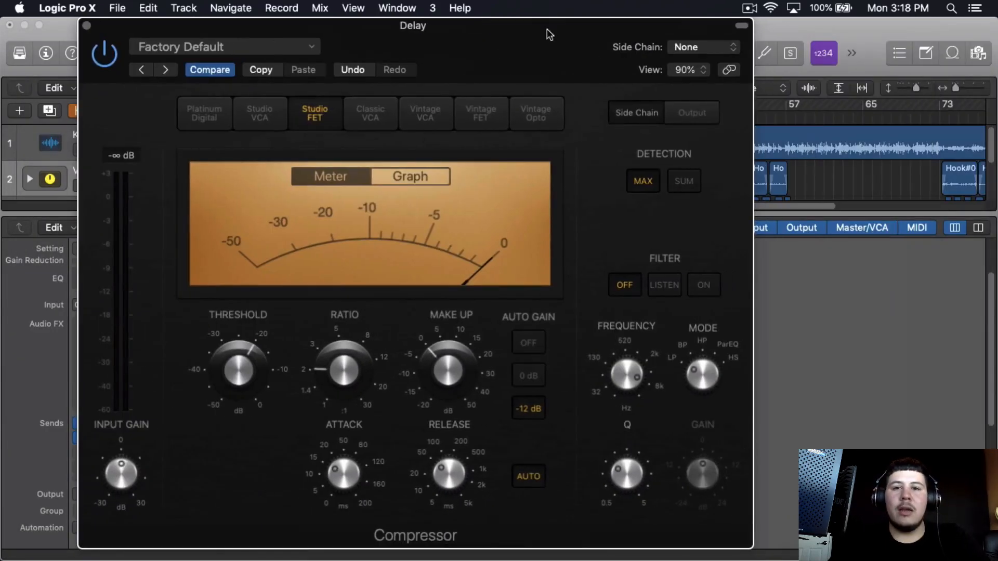
{"action": "left_click", "coordinate": [671, 50]}
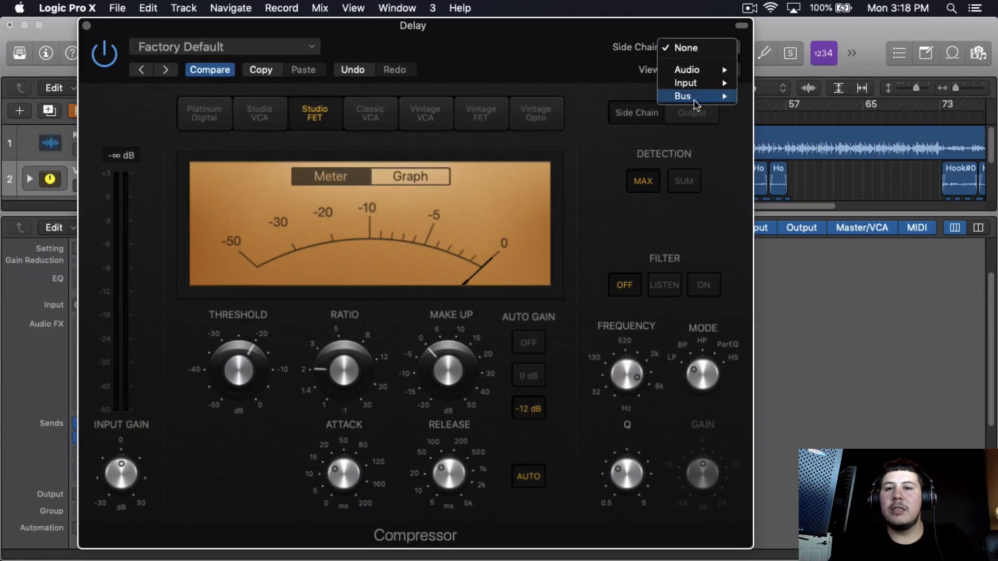
{"action": "mouse_move", "coordinate": [697, 96]}
{"action": "left_click", "coordinate": [516, 109]}
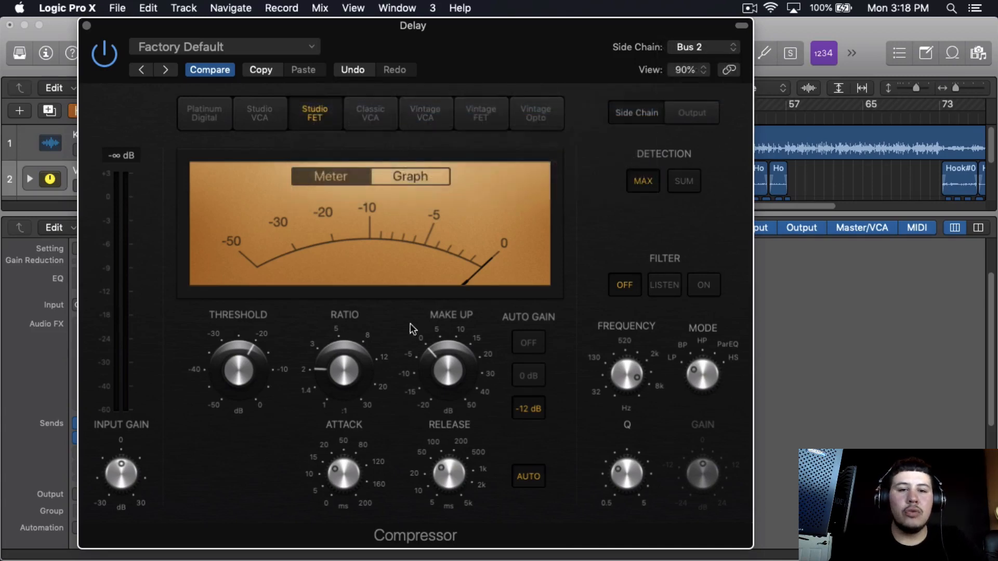
Turn off the delay compressor's Auto Gain and auto release, and set release to 16.0 ms and attack to 7.0 ms.
{"action": "left_click", "coordinate": [530, 343]}
{"action": "left_click_drag", "start_coordinate": [446, 56], "coordinate": [478, 55]}
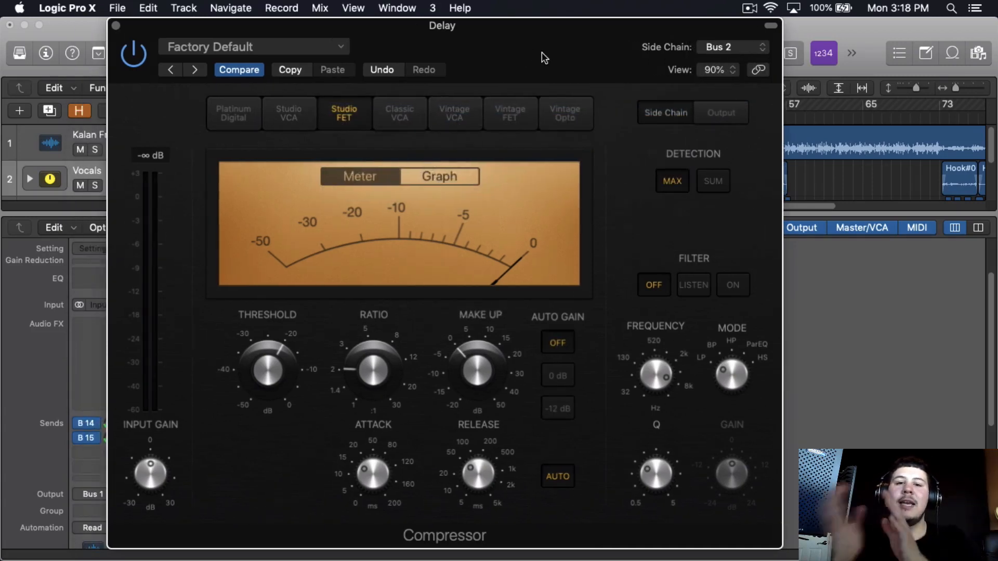
{"action": "left_click", "coordinate": [557, 474]}
{"action": "left_click_drag", "start_coordinate": [465, 479], "coordinate": [477, 503]}
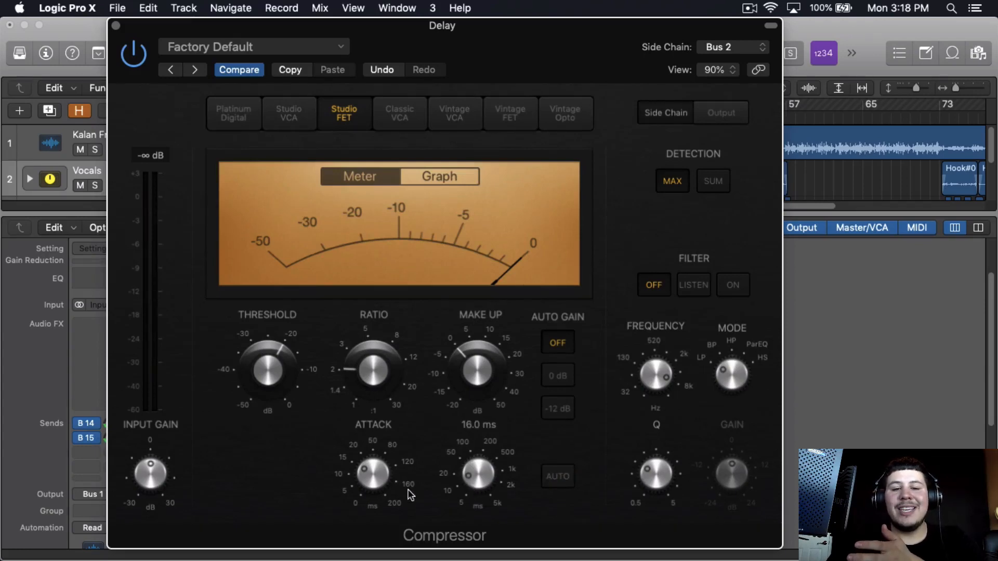
{"action": "left_click_drag", "start_coordinate": [373, 472], "coordinate": [370, 483]}
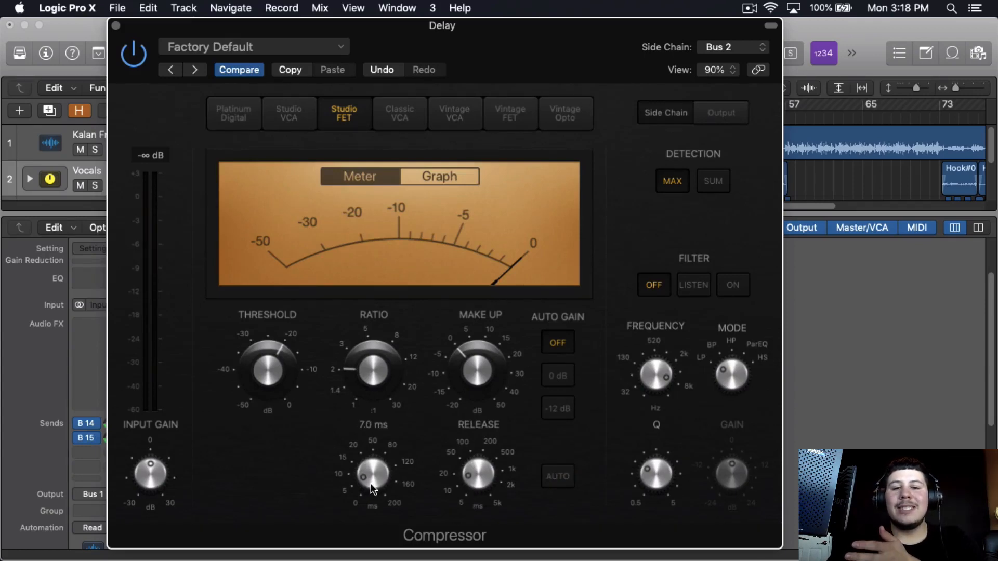
Move the Compressor window clear of the mixer strips, start playback and set the threshold to about -21.5 dB.
{"action": "left_click_drag", "start_coordinate": [621, 47], "coordinate": [666, 57]}
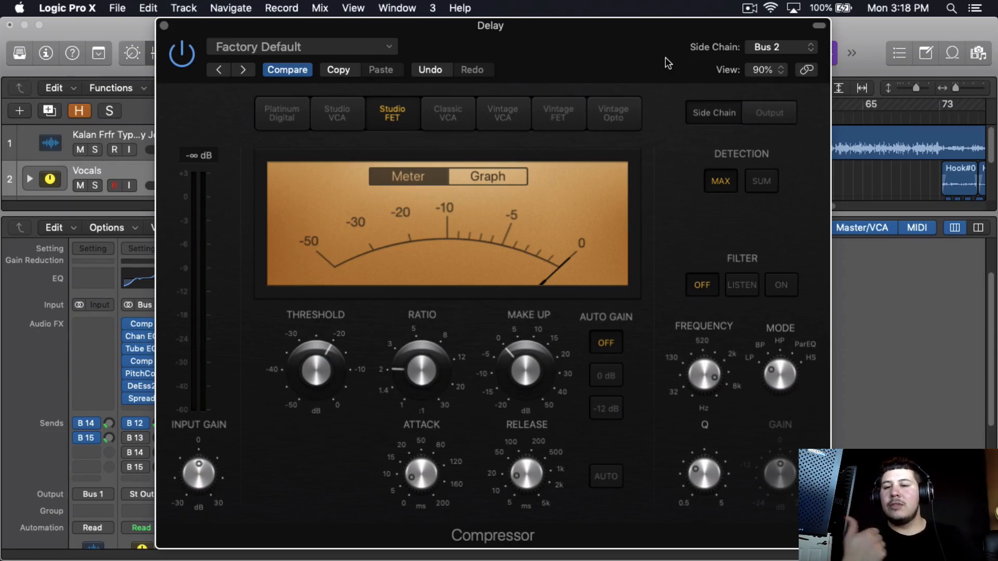
{"action": "left_click_drag", "start_coordinate": [666, 58], "coordinate": [776, 14]}
{"action": "key", "text": "space"}
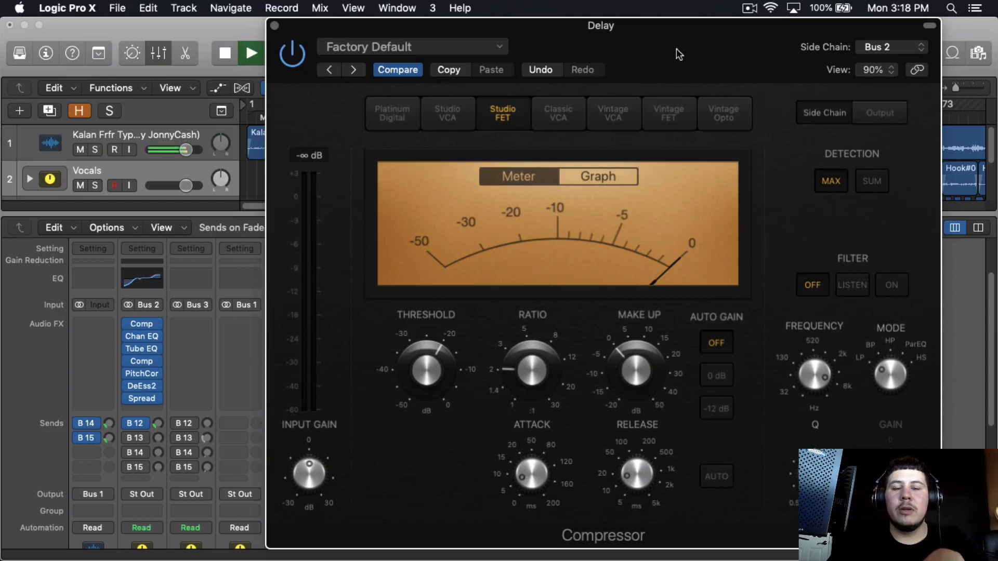
{"action": "left_click_drag", "start_coordinate": [677, 50], "coordinate": [601, 64]}
{"action": "left_click_drag", "start_coordinate": [362, 376], "coordinate": [360, 382]}
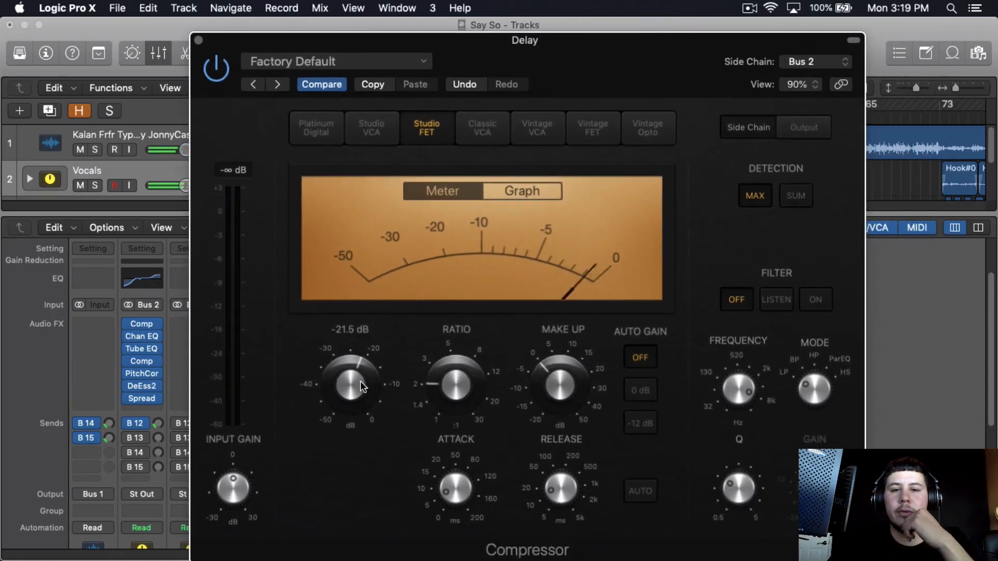
Enable the Vocals bus's B 13 delay send and set its level to about -25 dB during playback.
{"action": "left_click_drag", "start_coordinate": [157, 441], "coordinate": [172, 413]}
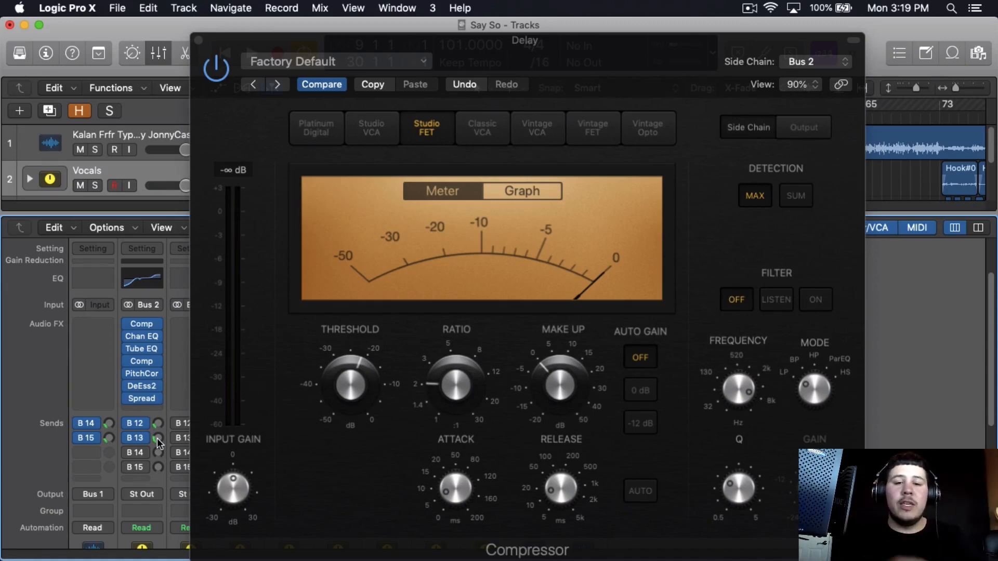
{"action": "key", "text": "space"}
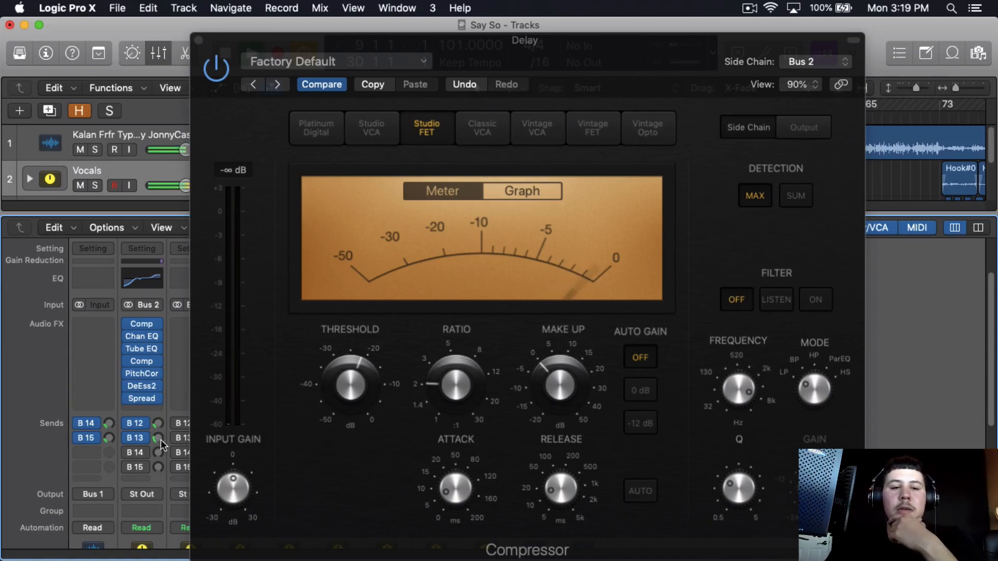
{"action": "left_click_drag", "start_coordinate": [158, 440], "coordinate": [166, 454]}
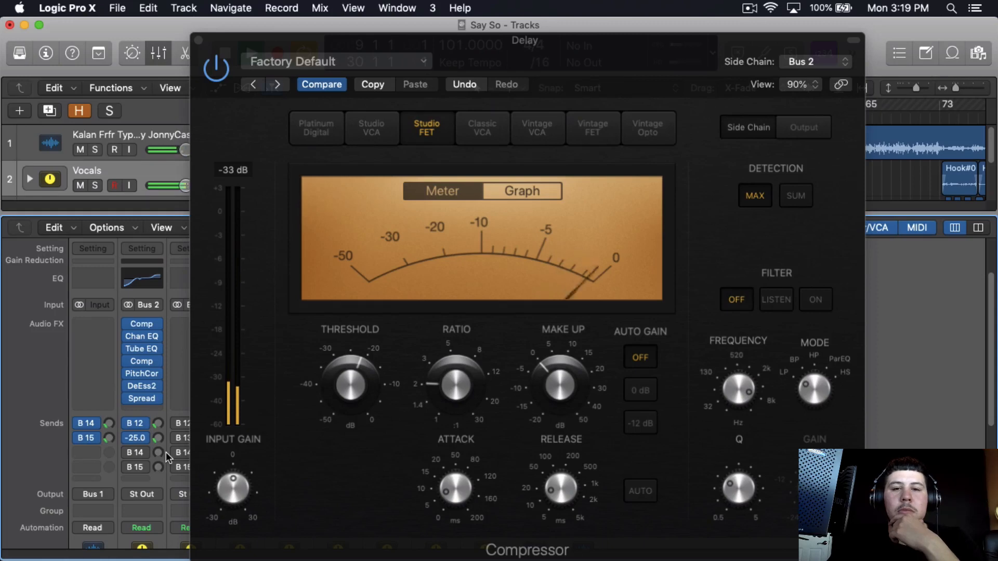
Fine-tune the delay compressor's threshold, set its ratio to 2.1:1 and make-up gain to 2.0 dB, and close its window.
{"action": "left_click_drag", "start_coordinate": [382, 413], "coordinate": [372, 403]}
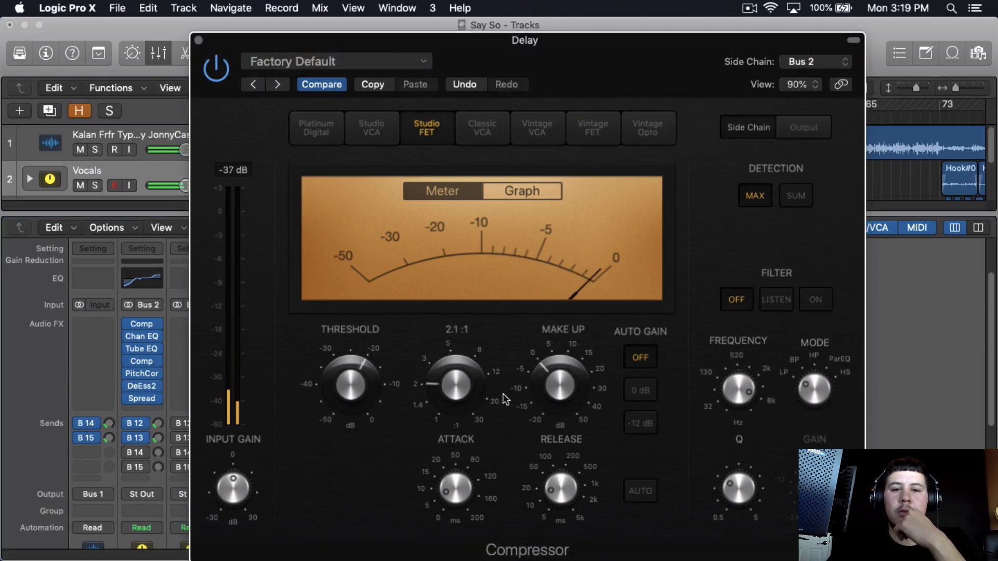
{"action": "left_click_drag", "start_coordinate": [558, 394], "coordinate": [563, 381]}
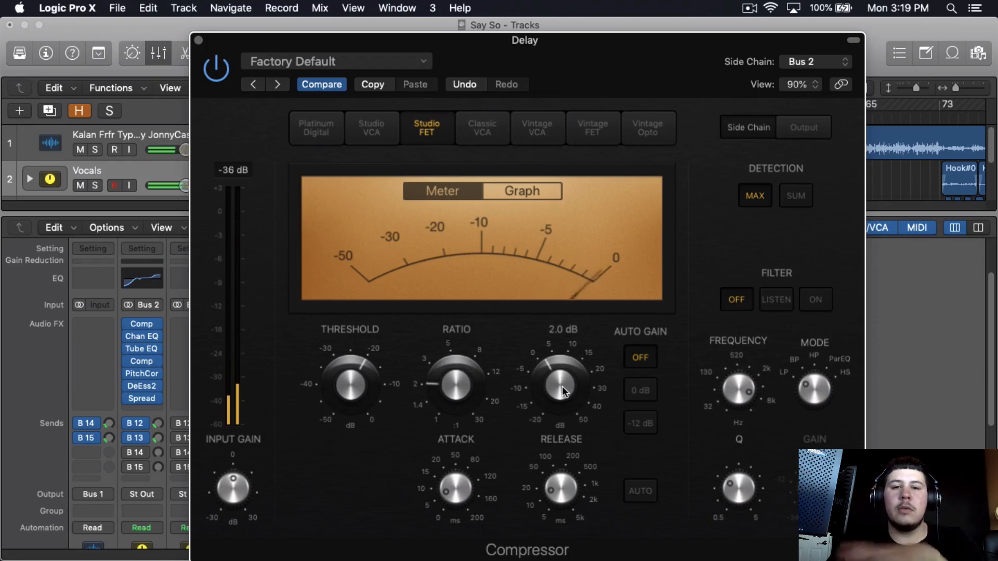
{"action": "left_click", "coordinate": [199, 40]}
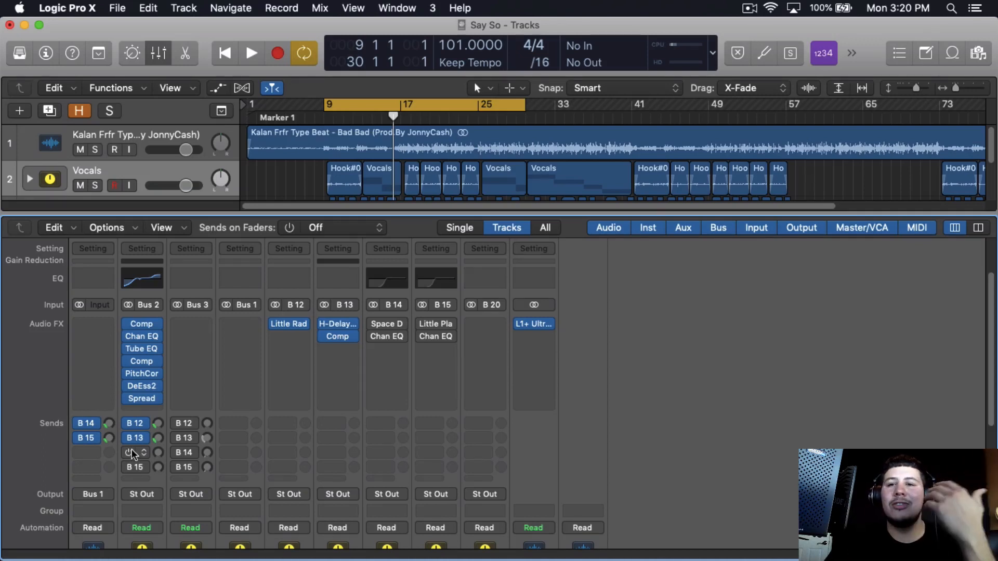
Switch on Space Designer and Channel EQ on the B 14 channel and review the Space Designer reverb settings.
{"action": "left_click", "coordinate": [374, 325]}
{"action": "left_click", "coordinate": [374, 336]}
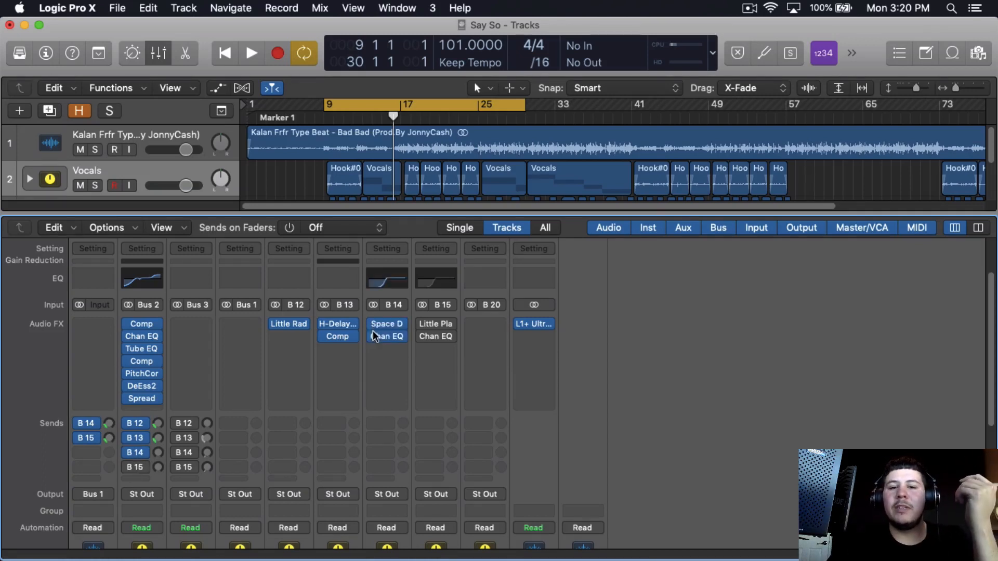
{"action": "left_click", "coordinate": [388, 324]}
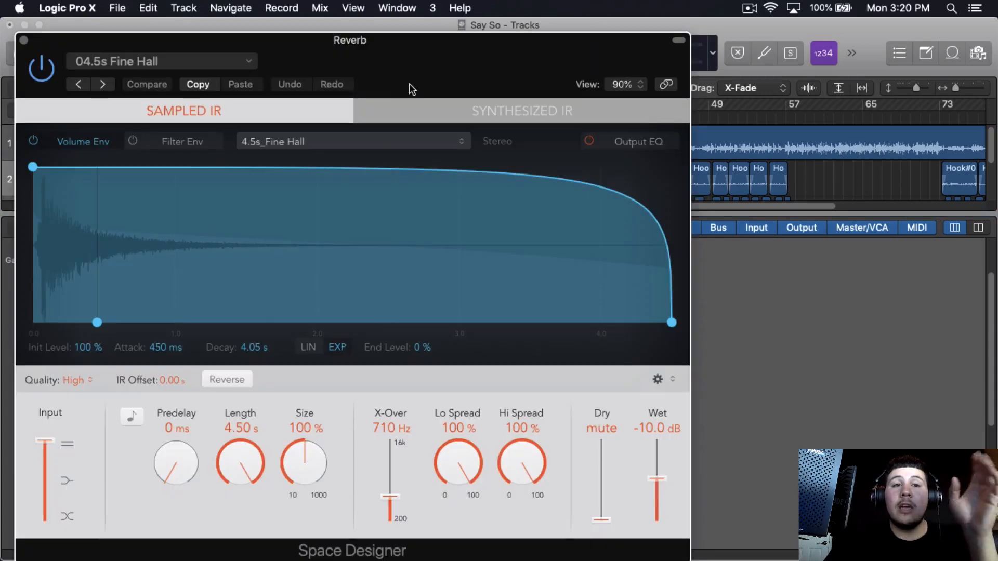
{"action": "left_click_drag", "start_coordinate": [410, 84], "coordinate": [524, 45]}
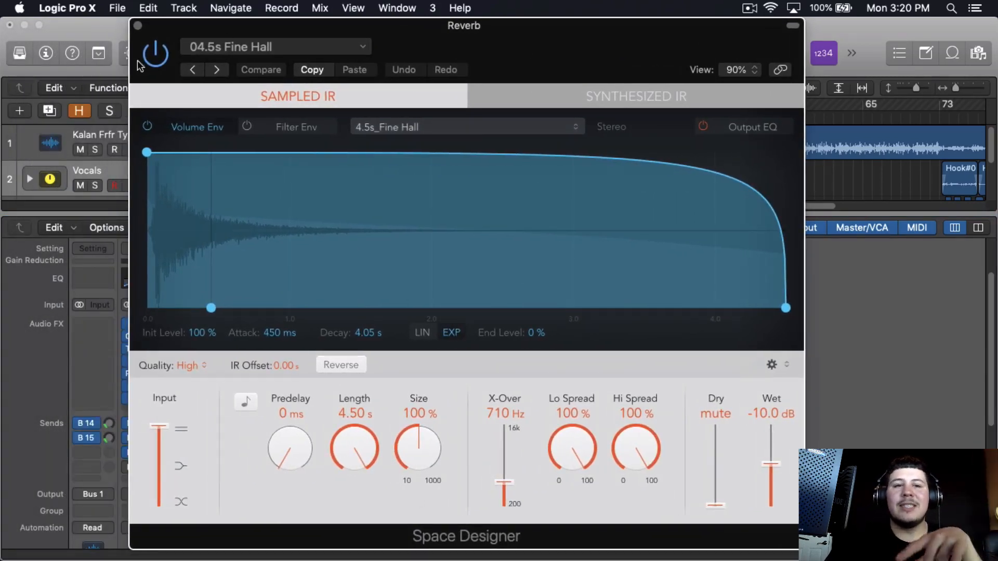
{"action": "left_click", "coordinate": [138, 25]}
Try a second stereo Space Designer on the B 14 channel with the Large Spaces hall preset 04.5s Fine Hall.
{"action": "left_click", "coordinate": [375, 349]}
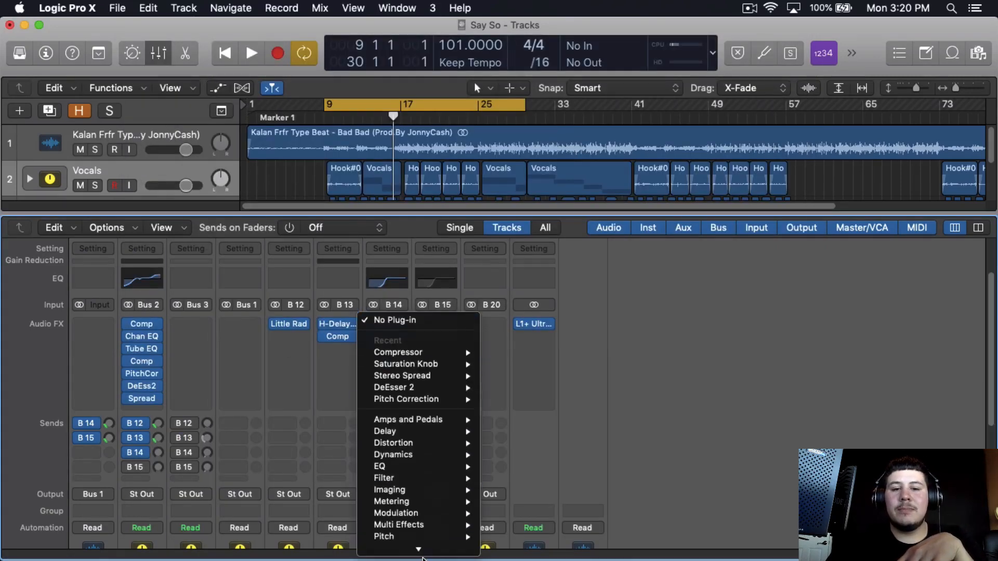
{"action": "mouse_move", "coordinate": [427, 506]}
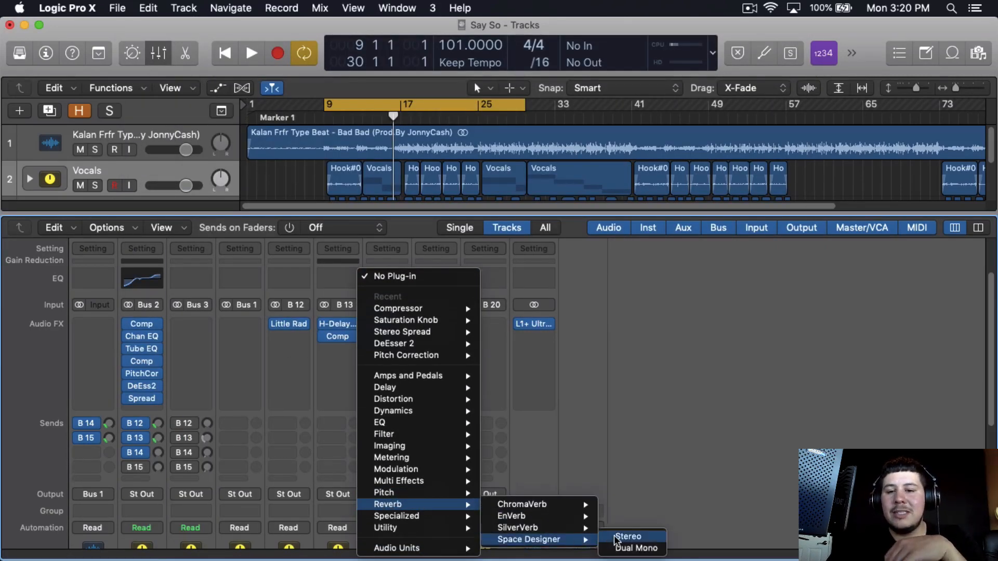
{"action": "left_click", "coordinate": [318, 172]}
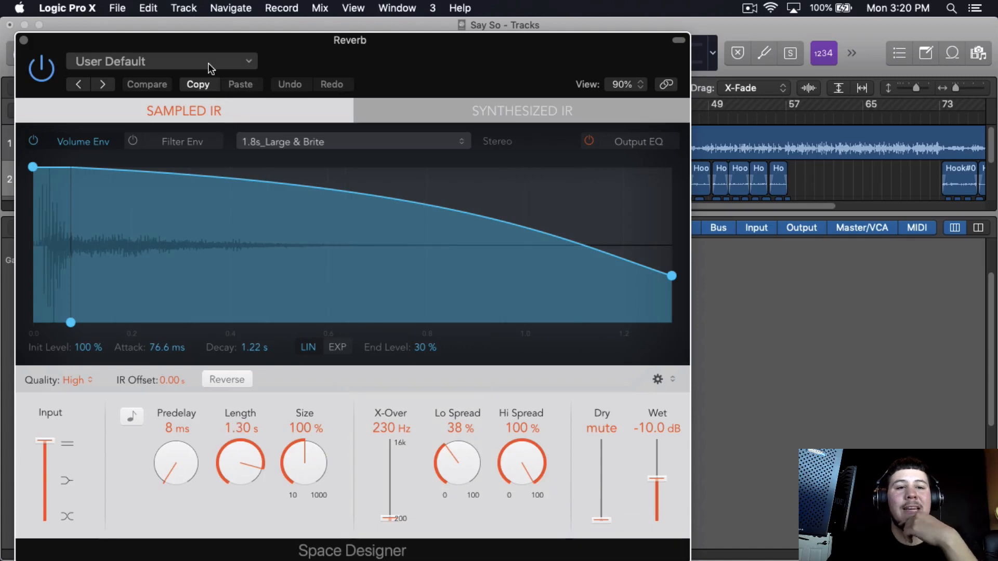
{"action": "left_click", "coordinate": [196, 60]}
{"action": "left_click", "coordinate": [193, 46]}
{"action": "left_click", "coordinate": [196, 57]}
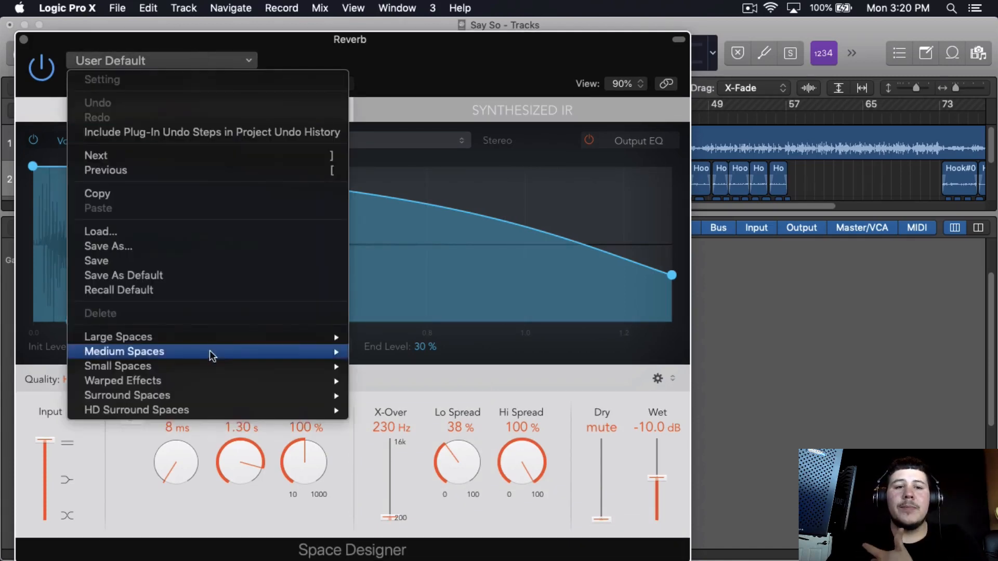
{"action": "mouse_move", "coordinate": [208, 336]}
{"action": "mouse_move", "coordinate": [471, 352]}
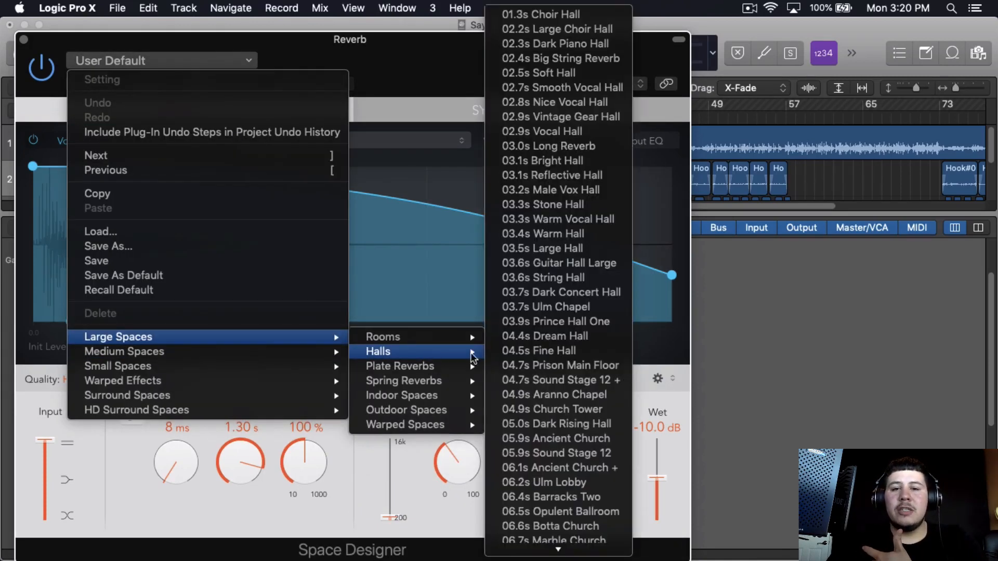
{"action": "left_click", "coordinate": [535, 351]}
{"action": "key", "text": "super+w"}
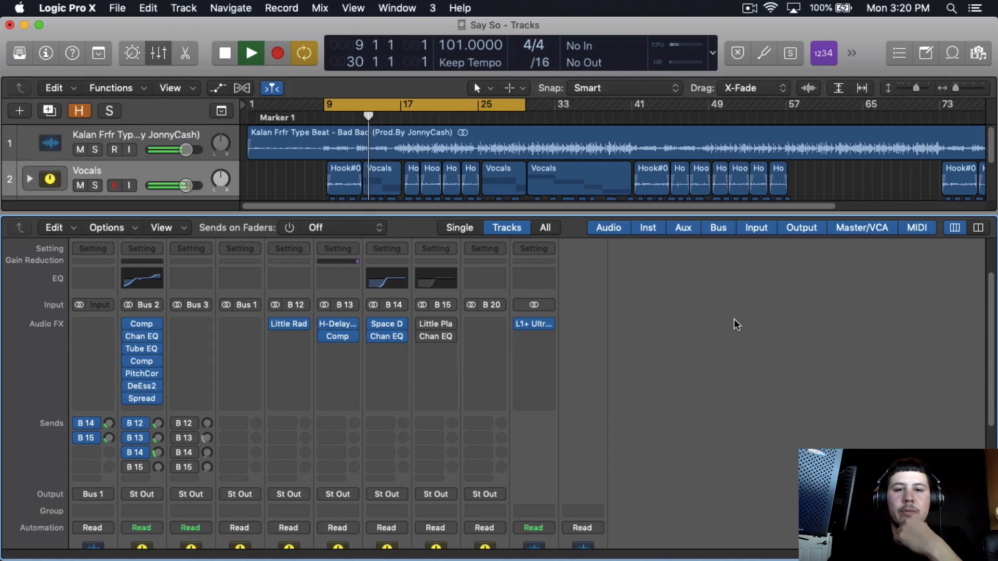
Finish auditioning the vocals with the B 14 reverb send and stop playback.
{"action": "key", "text": "space"}
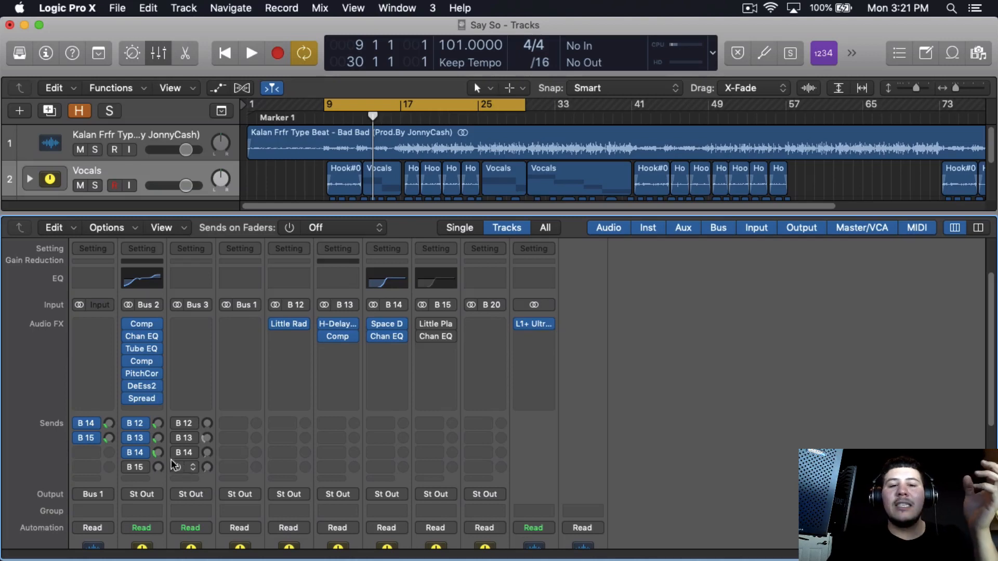
Switch on Bus 2's B 15 send and the Little Plate and Channel EQ on B 15, and review the Little Plate settings.
{"action": "left_click", "coordinate": [127, 467]}
{"action": "left_click_drag", "start_coordinate": [422, 324], "coordinate": [422, 335]}
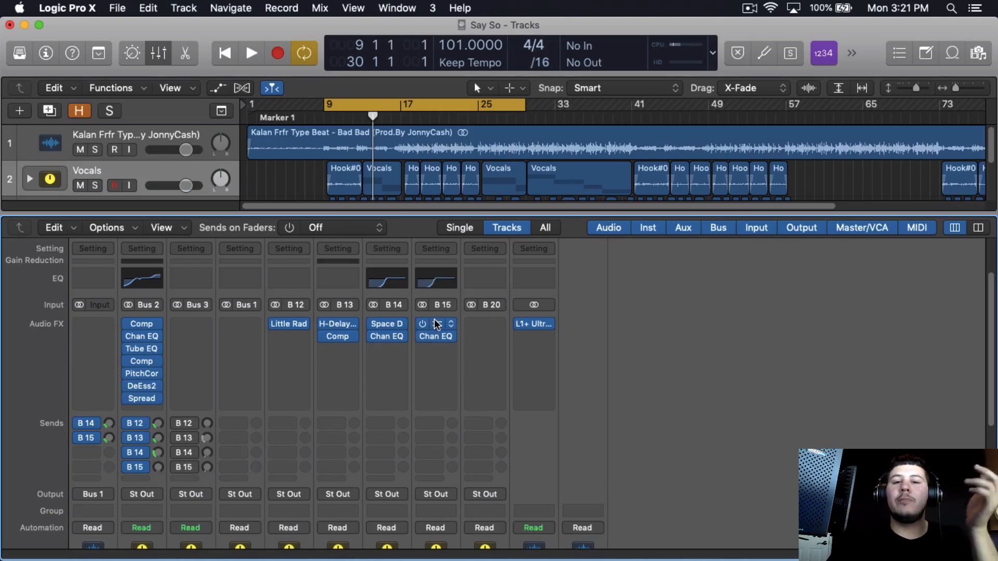
{"action": "left_click", "coordinate": [435, 324]}
{"action": "left_click_drag", "start_coordinate": [380, 82], "coordinate": [412, 73]}
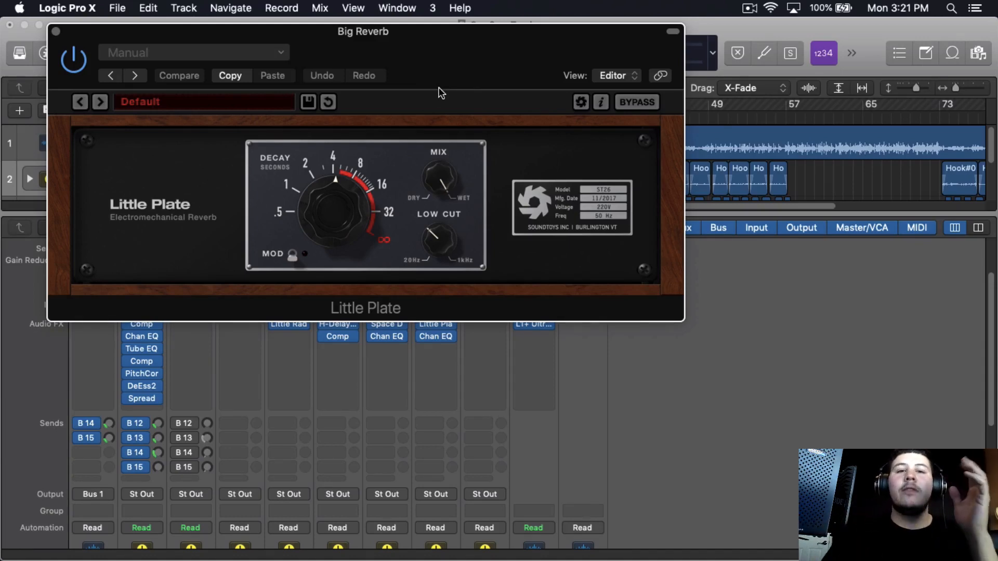
{"action": "left_click", "coordinate": [341, 185]}
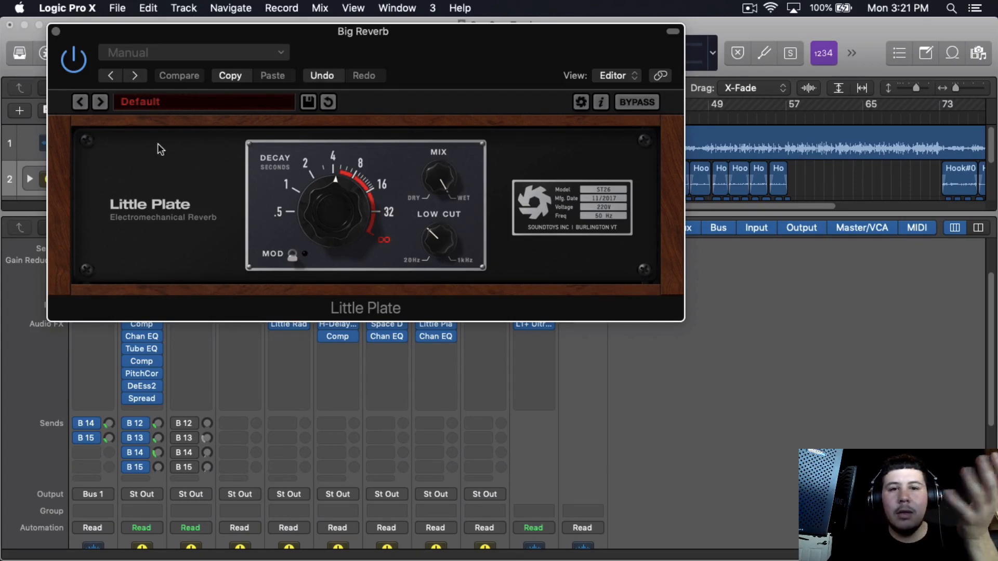
{"action": "left_click", "coordinate": [55, 31]}
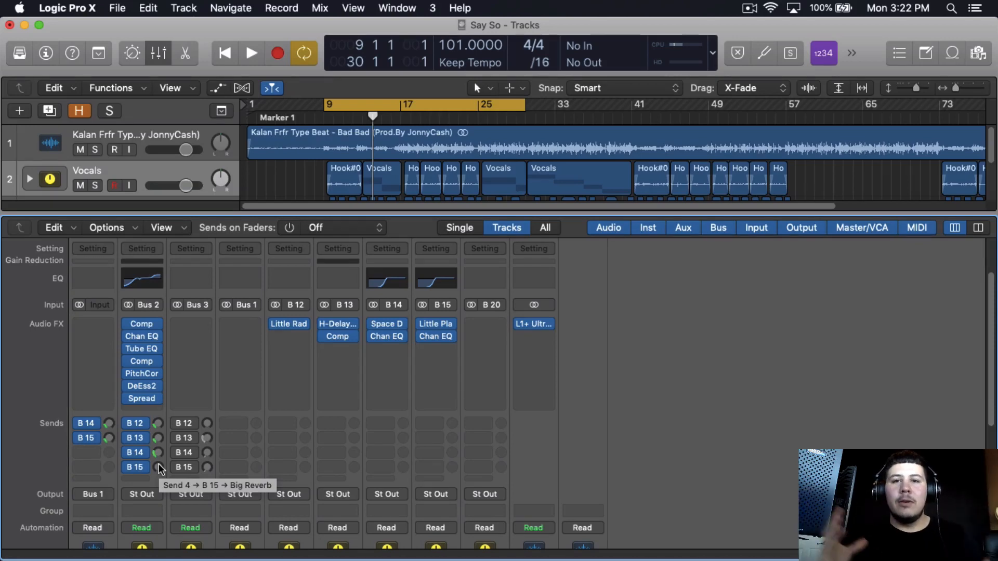
Start playback and set Bus 2's send level to the B 15 Big Reverb at about -11.5 dB.
{"action": "key", "text": "space"}
{"action": "left_click_drag", "start_coordinate": [158, 465], "coordinate": [191, 382]}
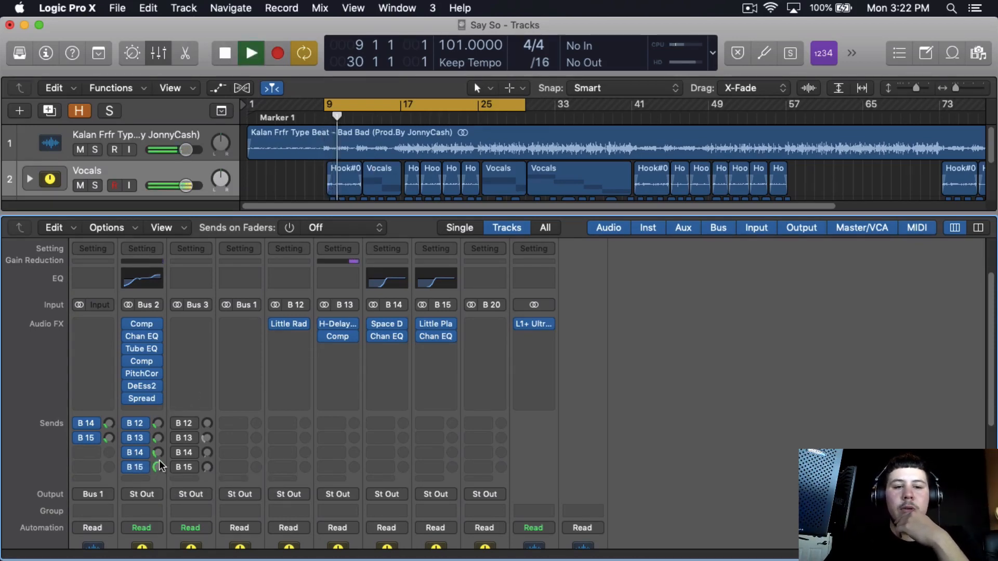
{"action": "left_click_drag", "start_coordinate": [159, 464], "coordinate": [160, 486]}
Adjust the low-cut band of B 15's Channel EQ to 330 Hz at 6 dB/Oct, close its window and stop playback.
{"action": "mouse_move", "coordinate": [384, 339]}
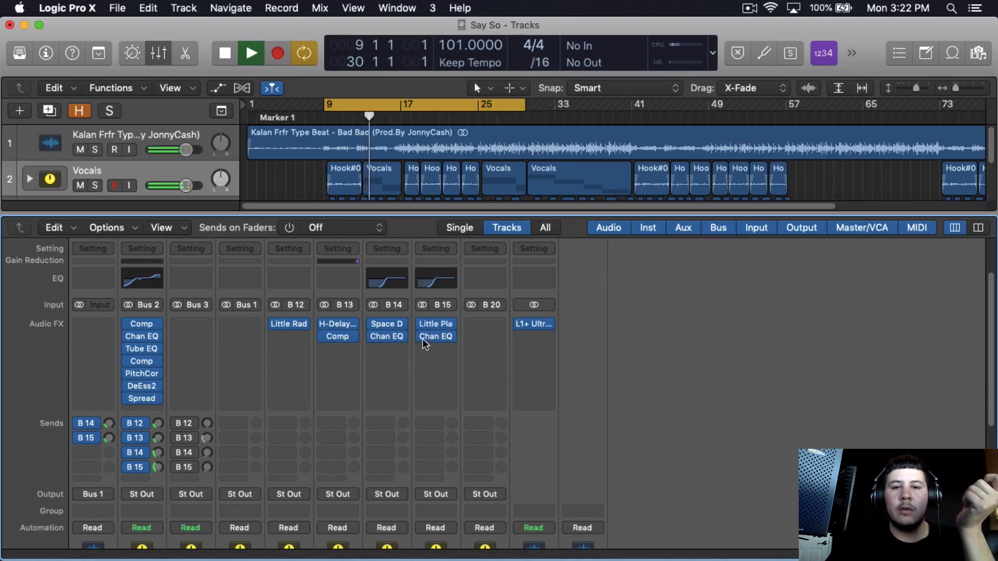
{"action": "left_click", "coordinate": [453, 279]}
{"action": "left_click_drag", "start_coordinate": [73, 333], "coordinate": [79, 341]}
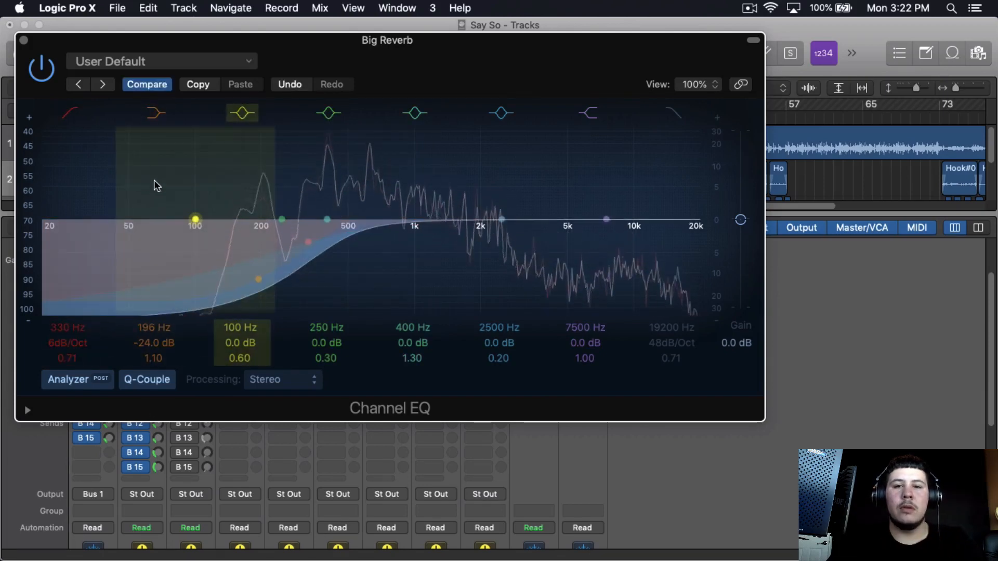
{"action": "left_click", "coordinate": [23, 40]}
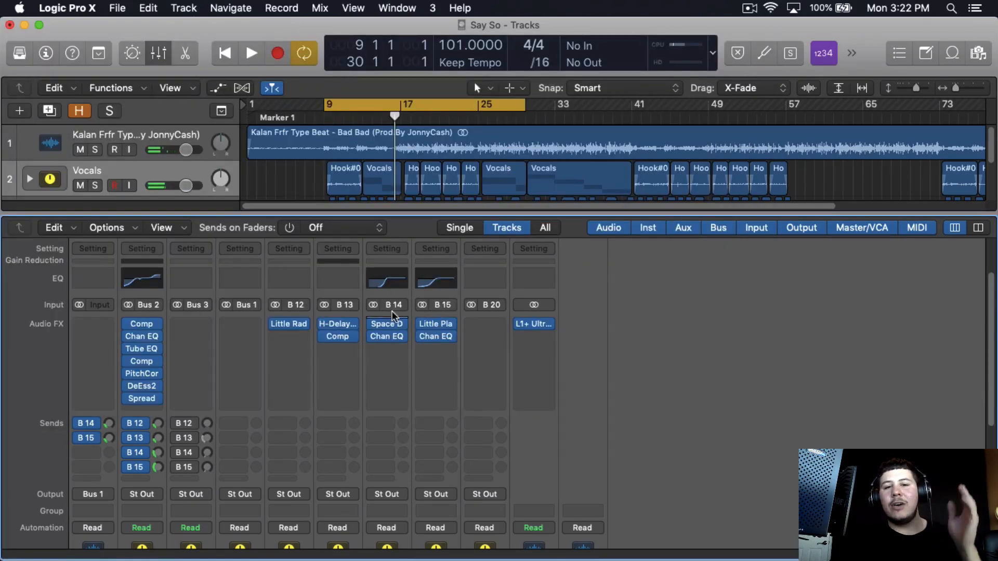
Review the Channel EQ curve on the B 14 reverb and the beat track's B 14 and B 15 sends.
{"action": "left_click", "coordinate": [397, 281]}
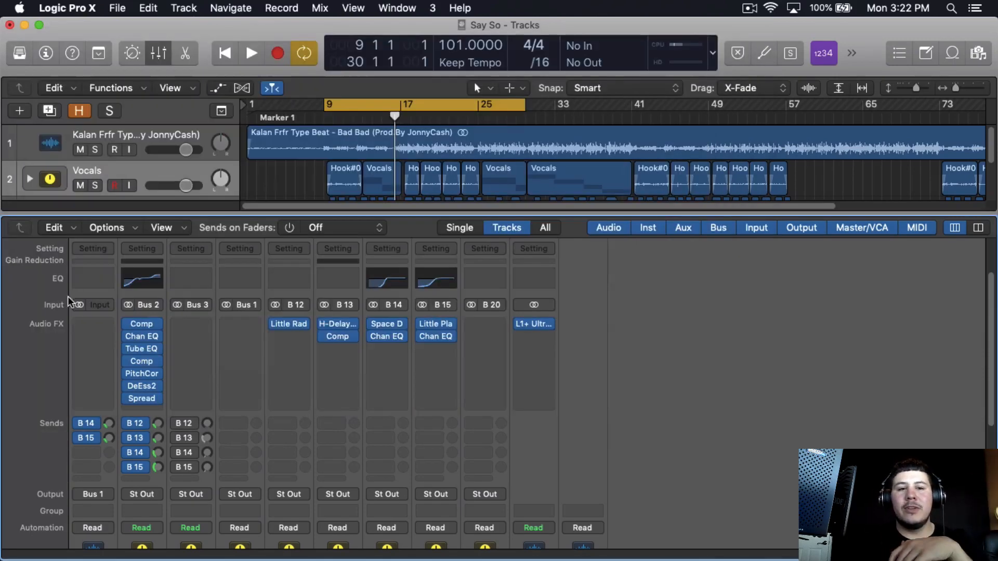
{"action": "left_click", "coordinate": [23, 40]}
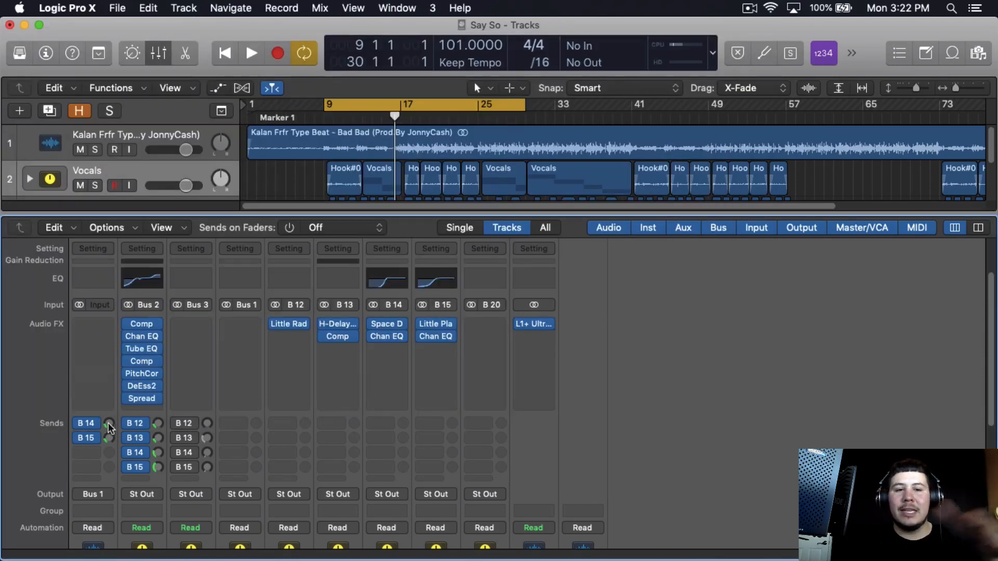
{"action": "left_click", "coordinate": [80, 439]}
{"action": "left_click", "coordinate": [80, 423]}
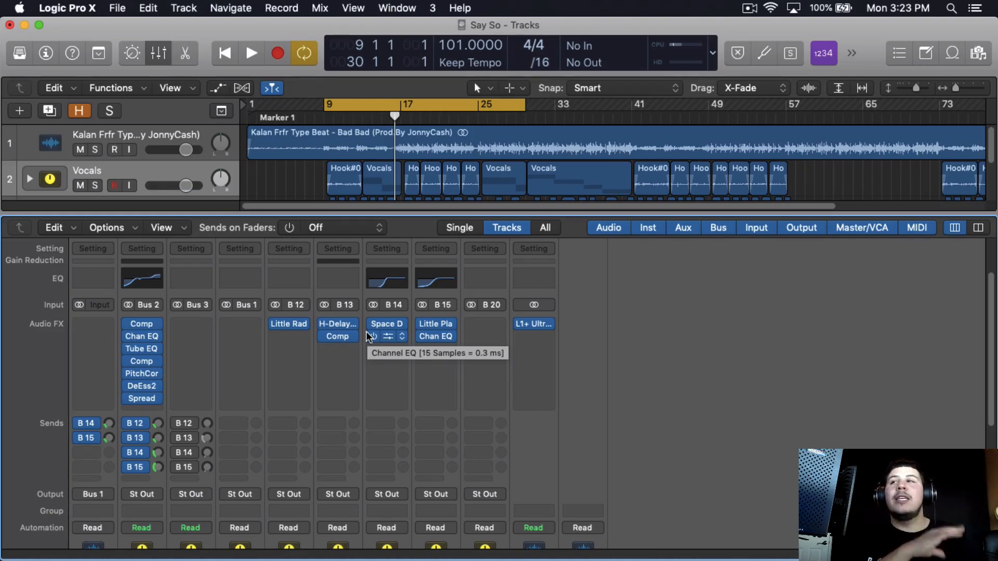
Try a -1.5 dB high-shelf cut at 7500 Hz in B 14's Channel EQ, reset it and close the window.
{"action": "left_click", "coordinate": [390, 280]}
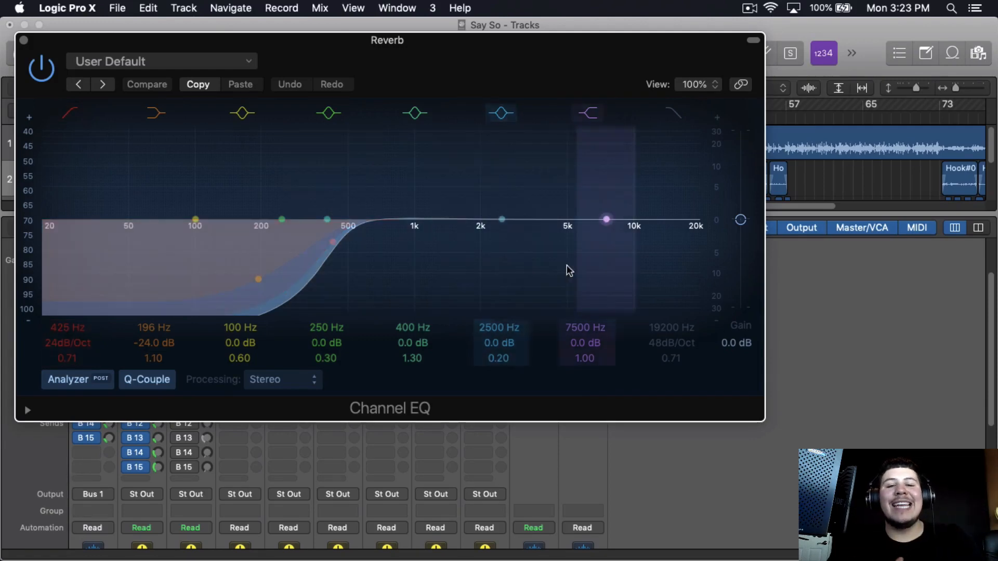
{"action": "left_click_drag", "start_coordinate": [577, 263], "coordinate": [592, 269]}
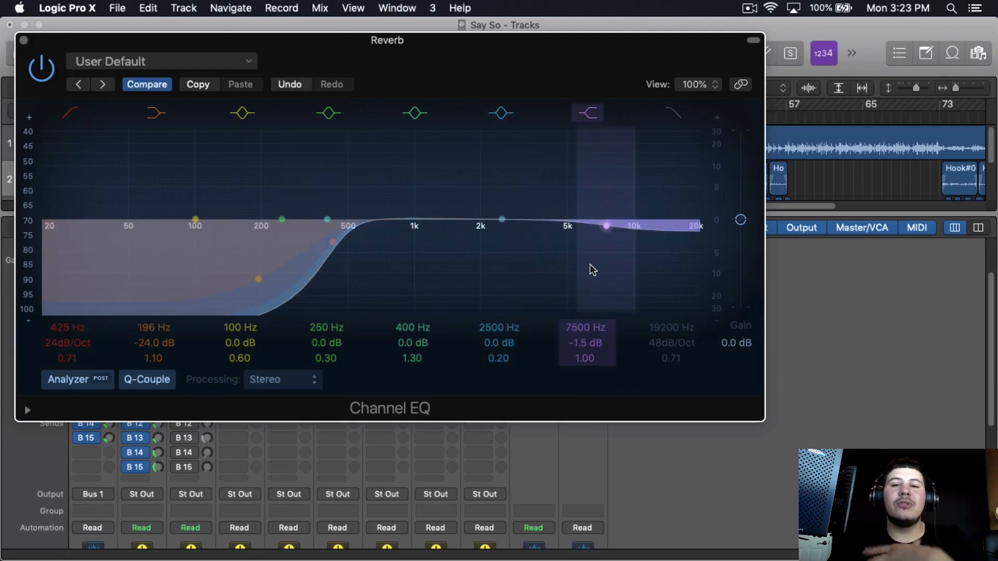
{"action": "left_click", "coordinate": [590, 342], "text": "alt"}
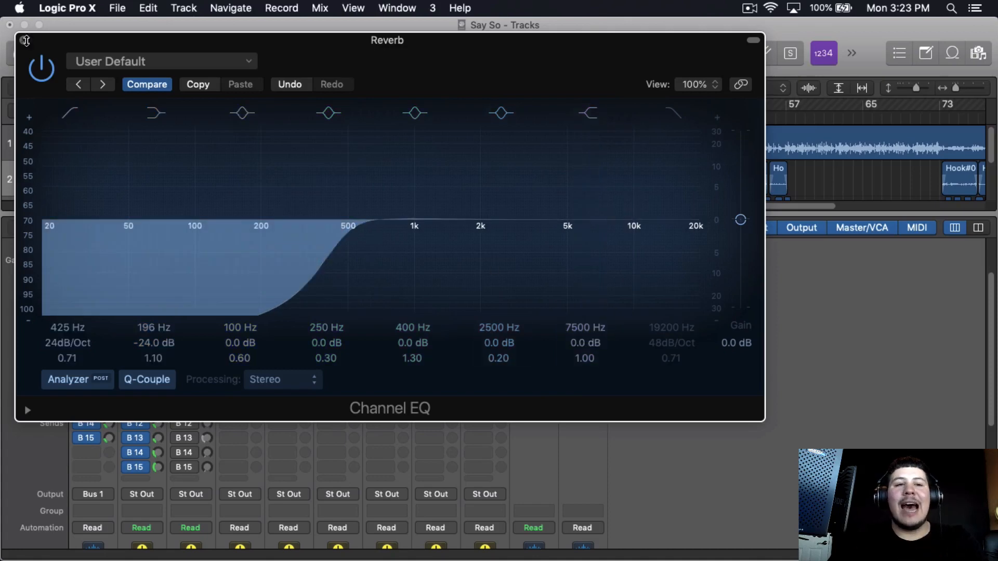
{"action": "left_click", "coordinate": [24, 40]}
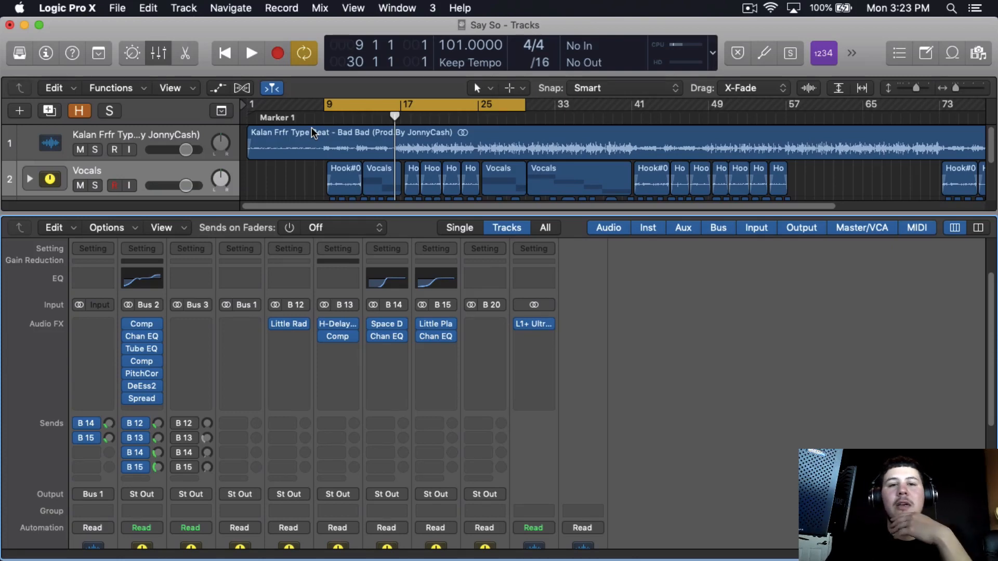
Start playback, fine-tune Bus 2's B 14 send to -18.4 dB and check its B 15 send level.
{"action": "key", "text": "space"}
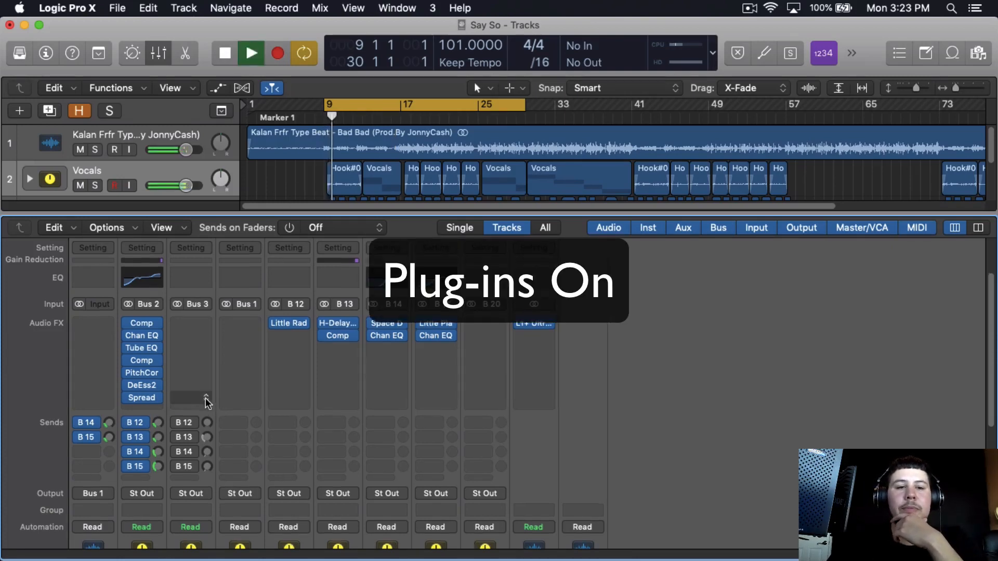
{"action": "scroll", "coordinate": [205, 401], "scroll_direction": "down", "scroll_amount": 2}
{"action": "left_click_drag", "start_coordinate": [158, 432], "coordinate": [158, 434]}
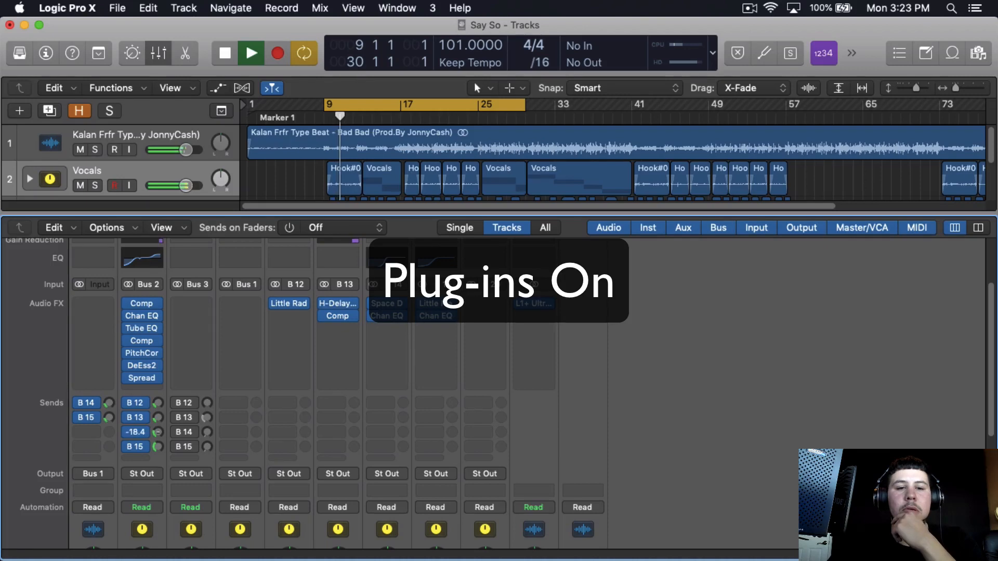
{"action": "left_click", "coordinate": [159, 446]}
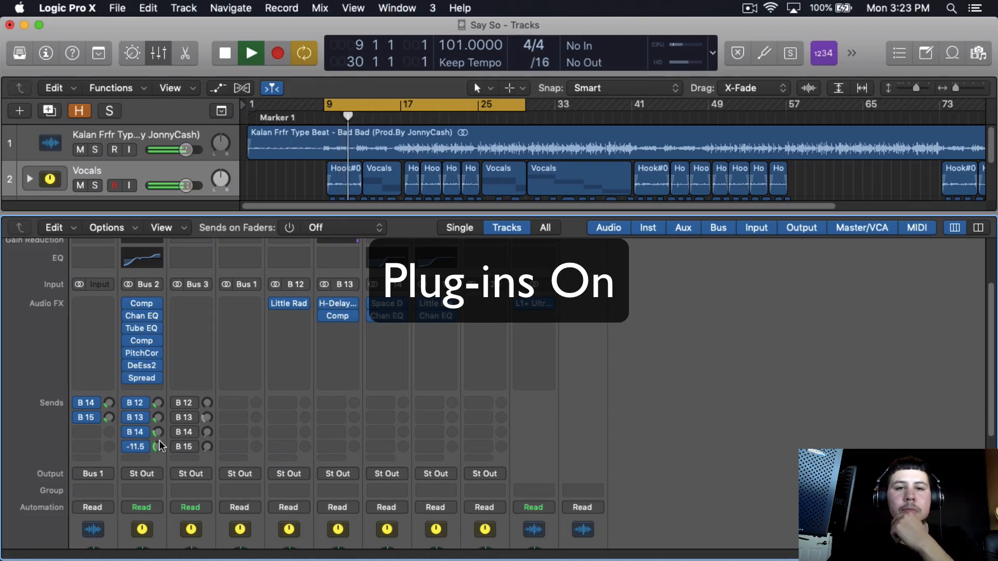
Bypass all of Bus 2's plug-ins and sends during playback, and switch the seven plug-ins back on one by one.
{"action": "mouse_move", "coordinate": [135, 315]}
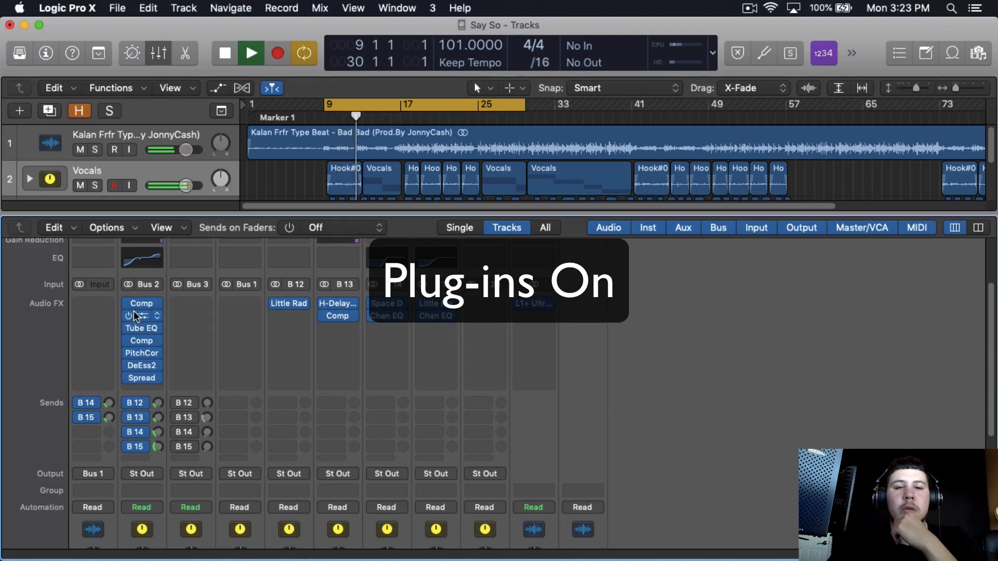
{"action": "left_click_drag", "start_coordinate": [127, 303], "coordinate": [120, 446]}
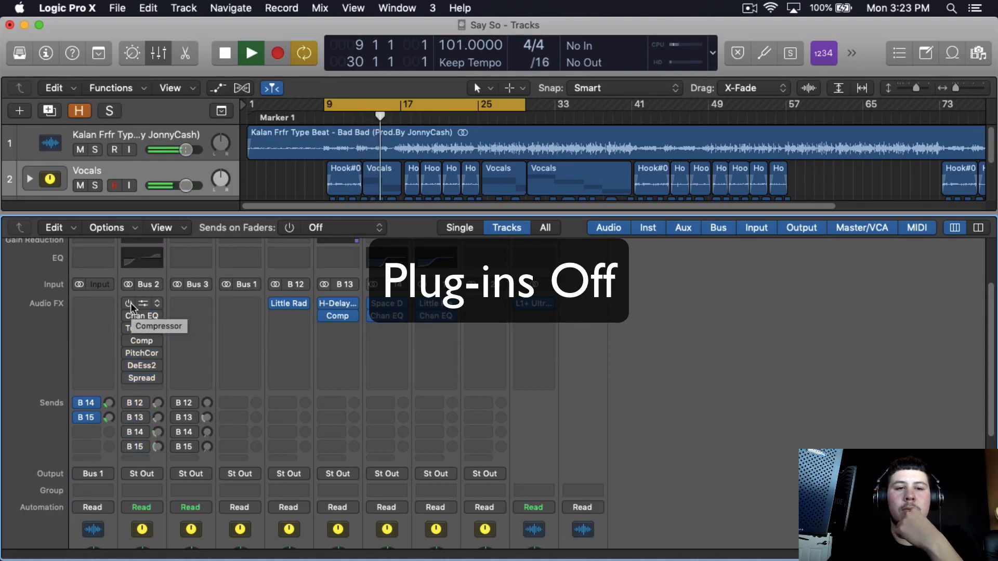
{"action": "left_click", "coordinate": [129, 303]}
{"action": "left_click", "coordinate": [127, 317]}
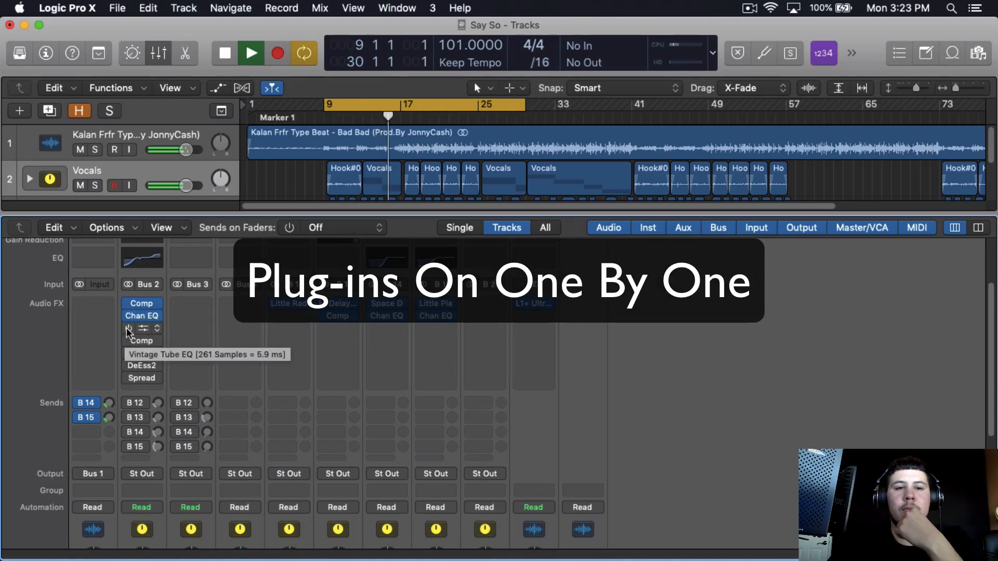
{"action": "left_click", "coordinate": [126, 328]}
{"action": "left_click", "coordinate": [126, 340]}
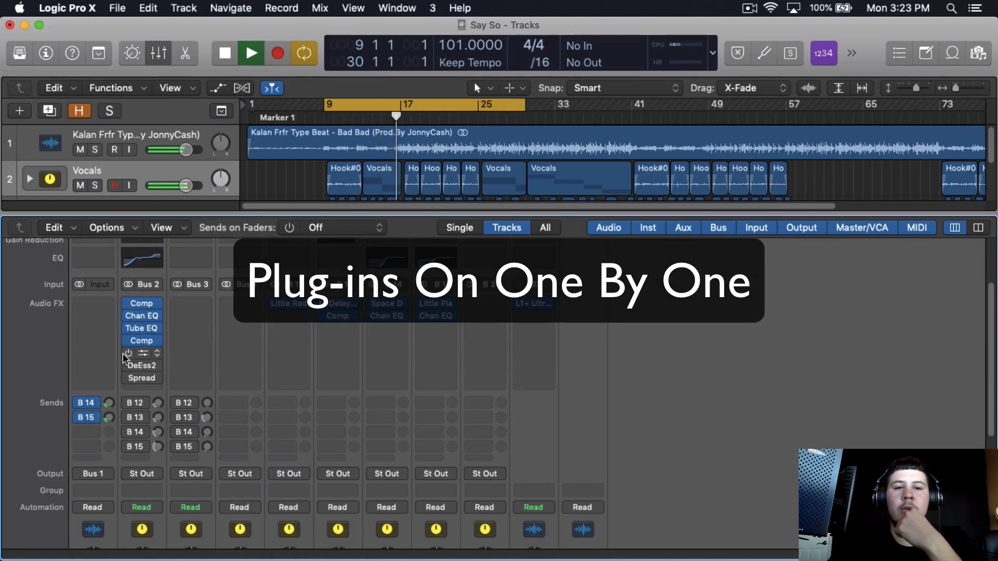
{"action": "left_click", "coordinate": [128, 353]}
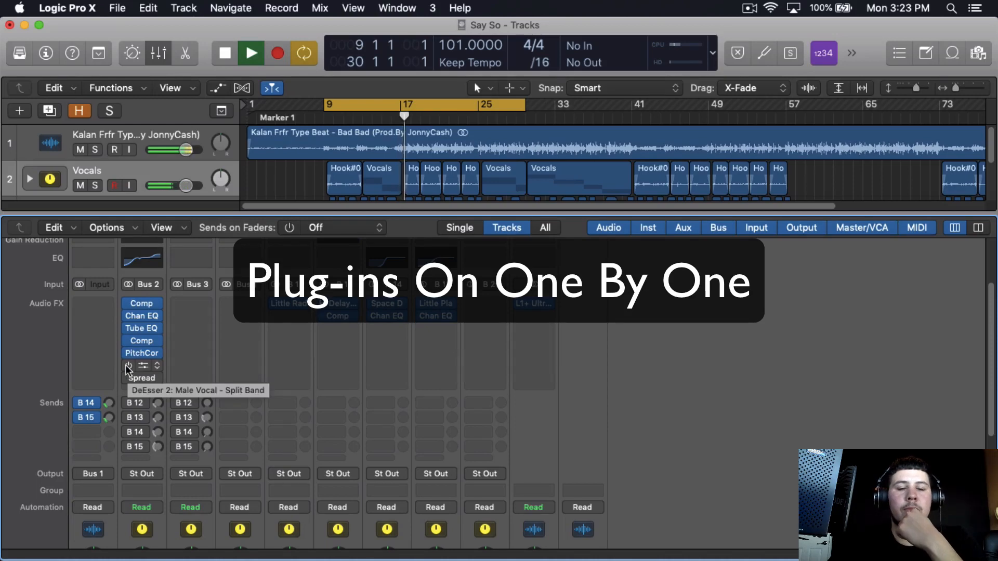
{"action": "left_click", "coordinate": [127, 366]}
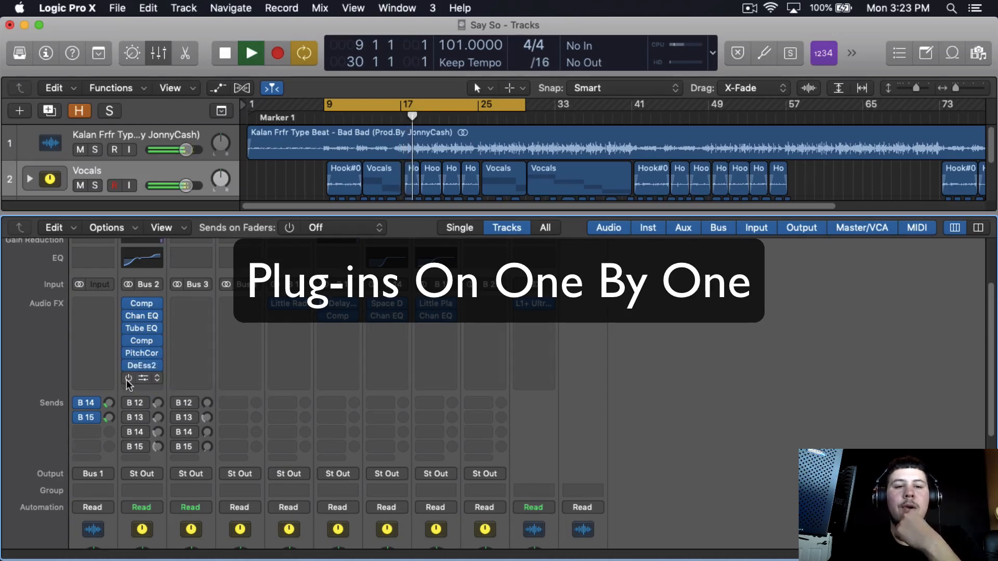
{"action": "left_click", "coordinate": [128, 379]}
Switch Bus 2's B 12, B 13, B 14 and B 15 sends back on one by one and stop playback.
{"action": "left_click", "coordinate": [127, 405]}
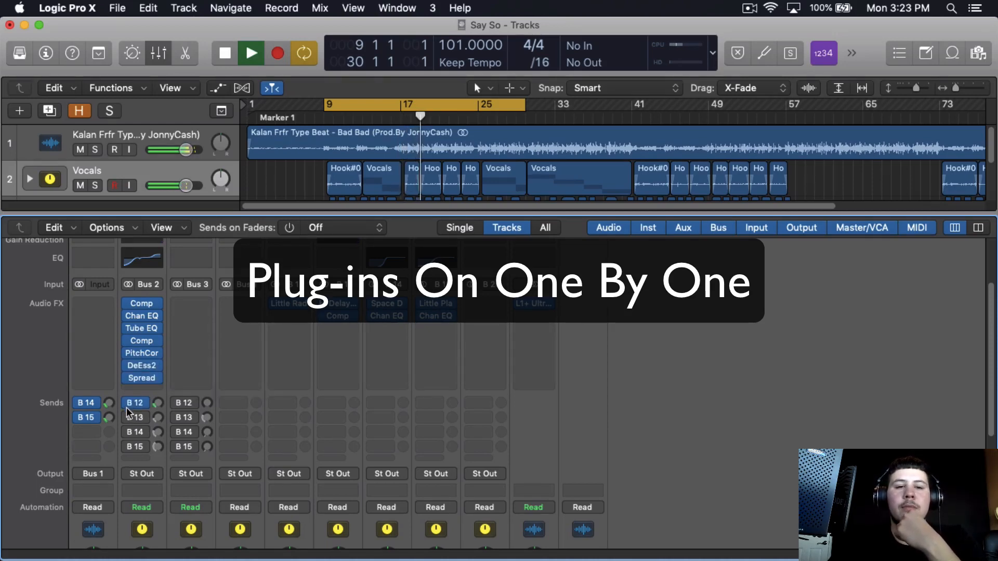
{"action": "left_click", "coordinate": [128, 418]}
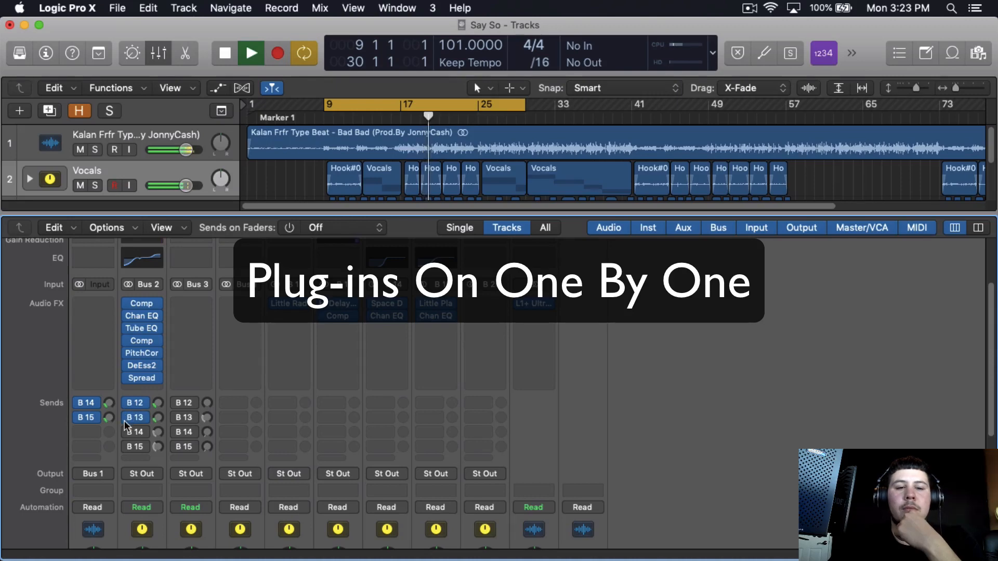
{"action": "left_click", "coordinate": [128, 432]}
{"action": "left_click", "coordinate": [128, 447]}
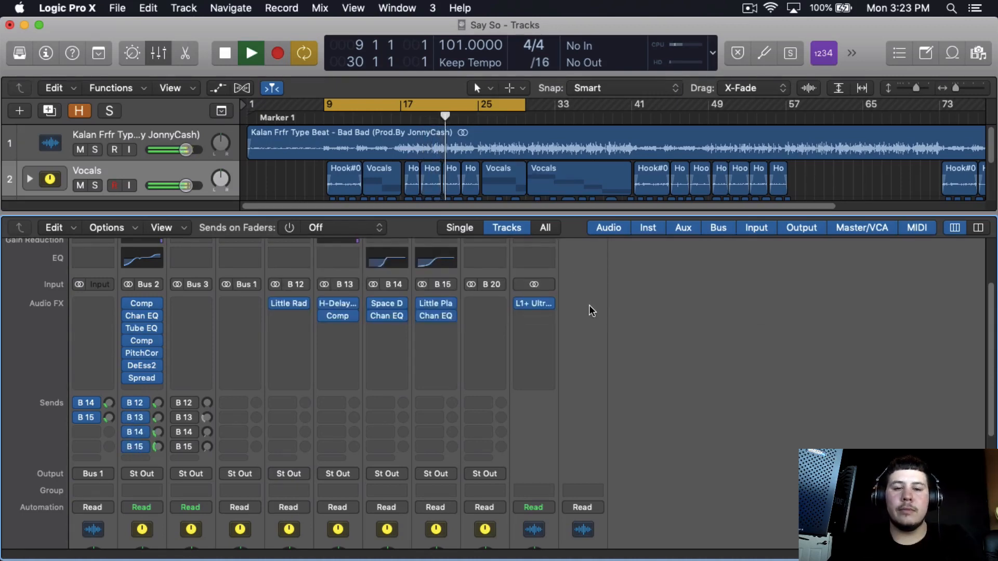
{"action": "key", "text": "space"}
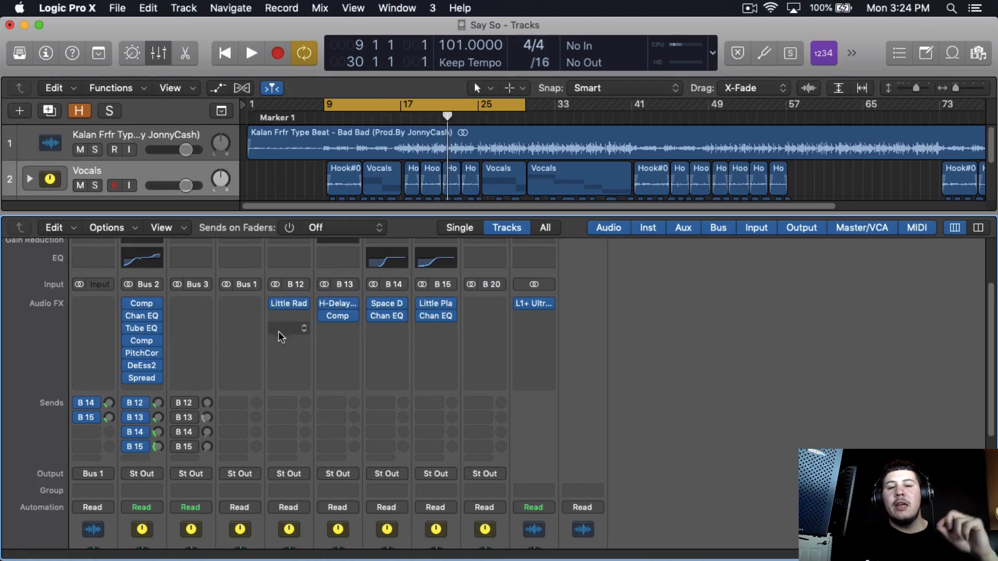
Review the Little Radiator's Heat setting on the B 12 pre-amp channel and insert a stereo Overdrive below it.
{"action": "left_click", "coordinate": [289, 304]}
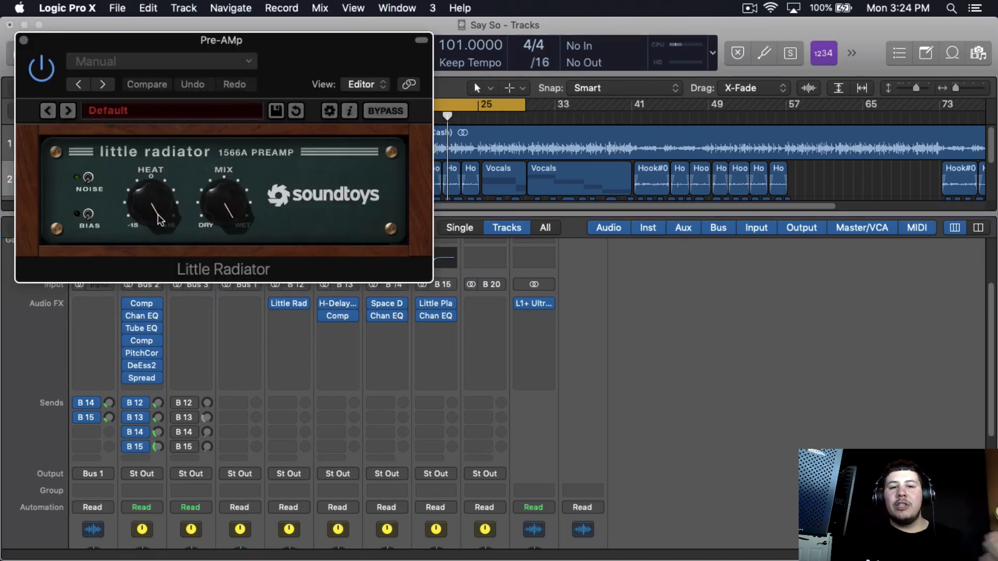
{"action": "left_click_drag", "start_coordinate": [159, 218], "coordinate": [159, 214]}
{"action": "left_click", "coordinate": [307, 317]}
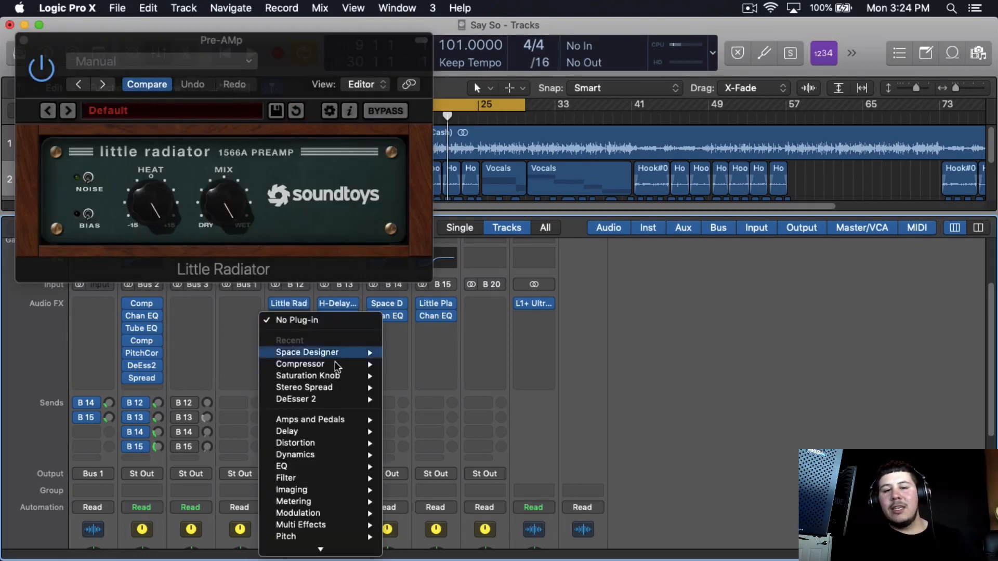
{"action": "mouse_move", "coordinate": [352, 457]}
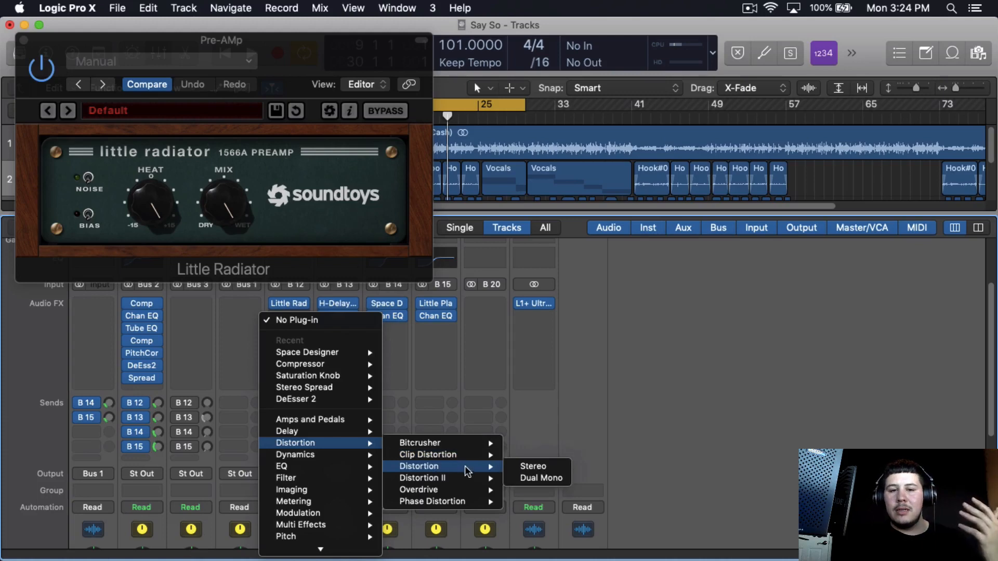
{"action": "mouse_move", "coordinate": [473, 490]}
{"action": "left_click", "coordinate": [527, 489]}
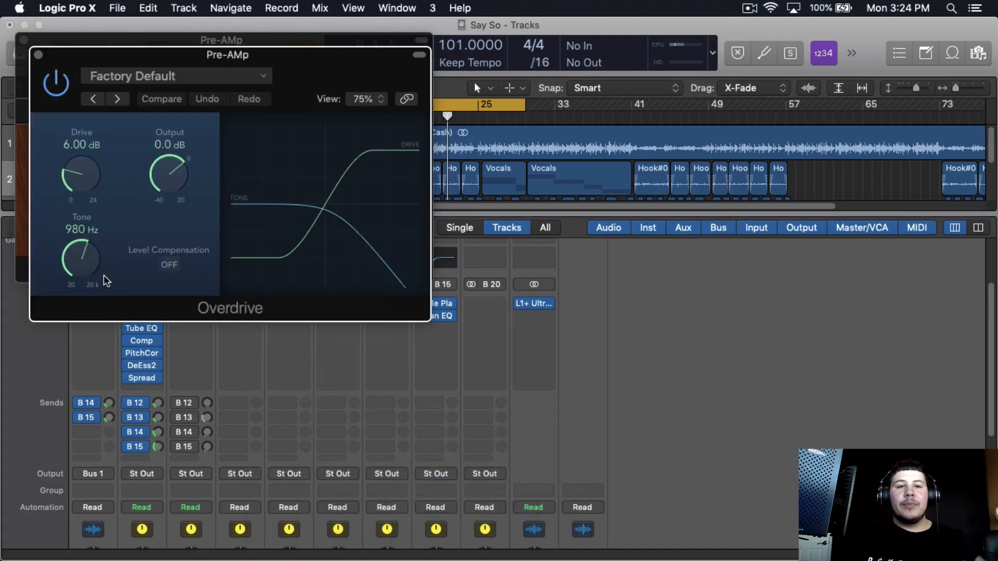
Set the Overdrive's Tone to 20000 Hz and Drive to 10.25 dB, bypass it, and close both pre-amp plug-in windows.
{"action": "left_click_drag", "start_coordinate": [99, 273], "coordinate": [99, 234]}
{"action": "mouse_move", "coordinate": [86, 182]}
{"action": "left_mouse_down"}
{"action": "mouse_move", "coordinate": [86, 151]}
{"action": "mouse_move", "coordinate": [89, 180]}
{"action": "left_mouse_up"}
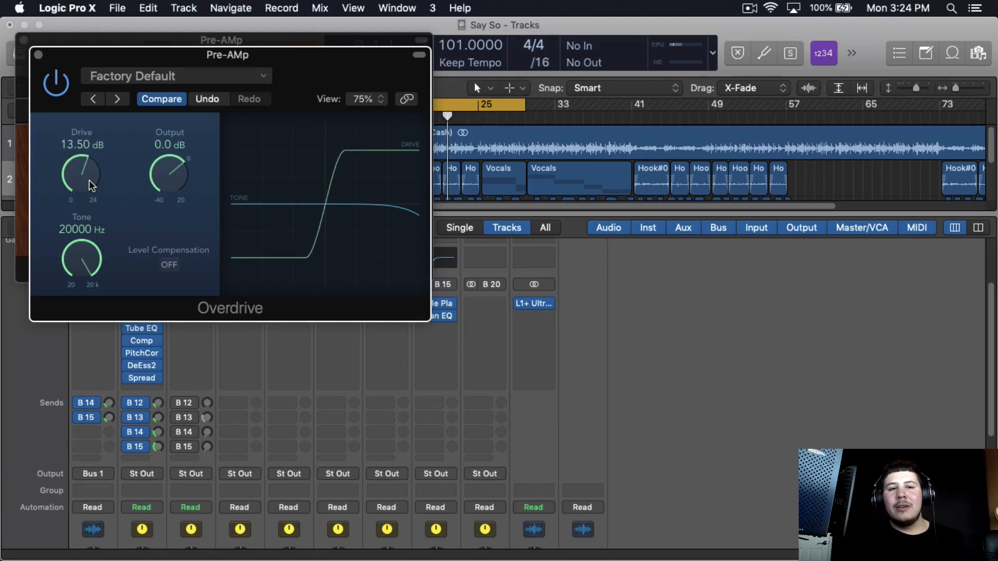
{"action": "scroll", "coordinate": [89, 180], "scroll_direction": "down", "scroll_amount": 10}
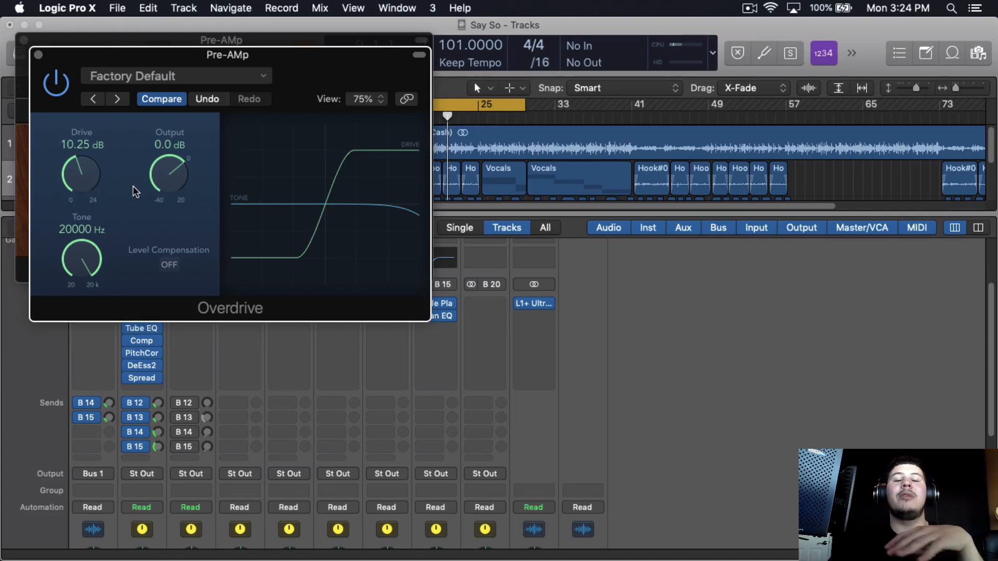
{"action": "left_click", "coordinate": [39, 55]}
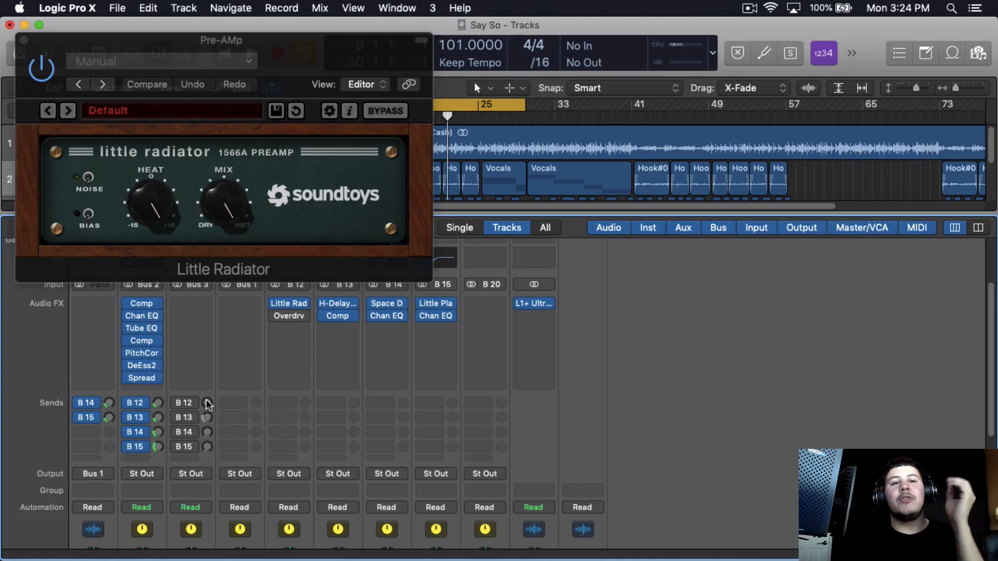
{"action": "left_click", "coordinate": [24, 40]}
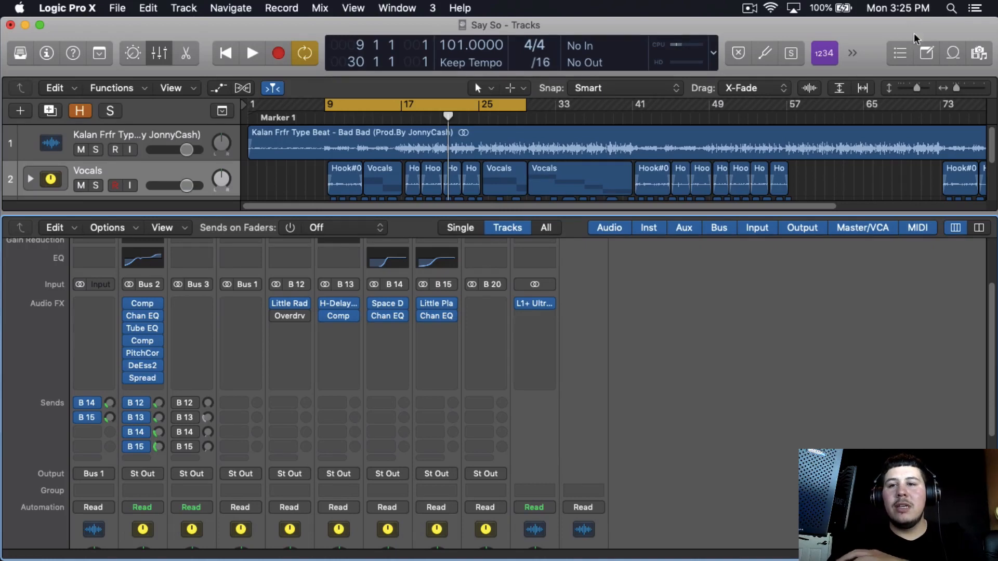
{"action": "left_click", "coordinate": [926, 53]}
{"action": "left_click", "coordinate": [917, 54]}
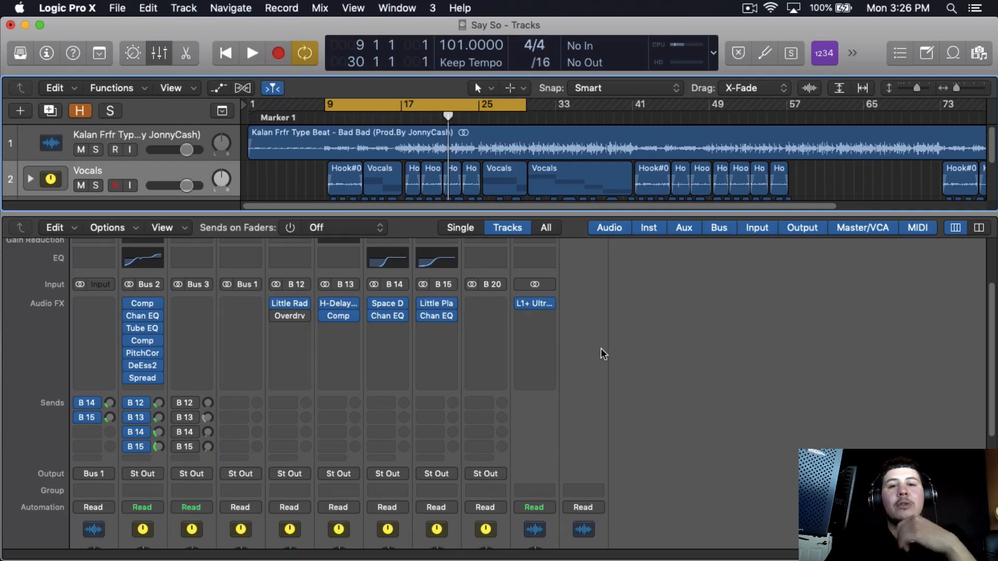
{"action": "left_click", "coordinate": [749, 7]}
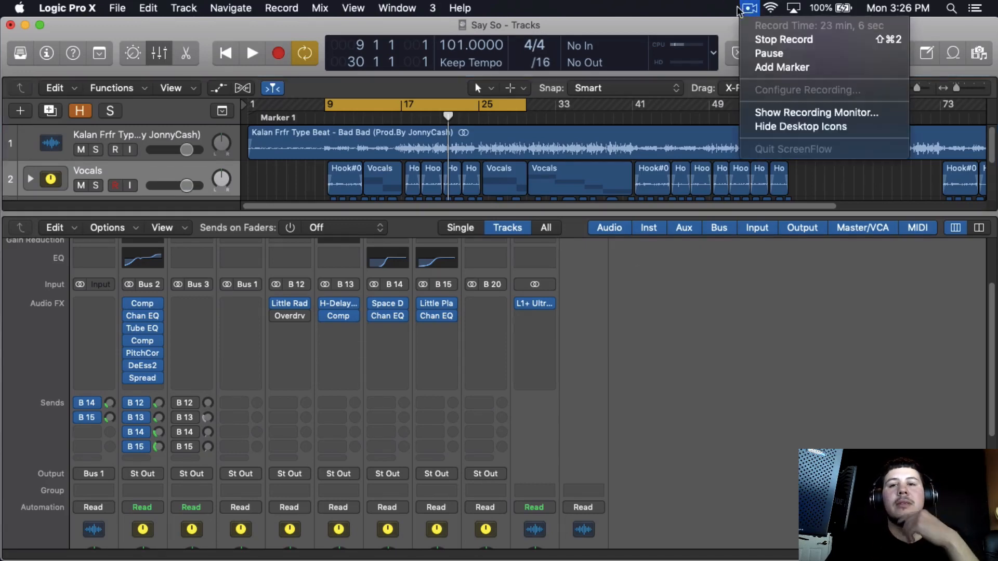